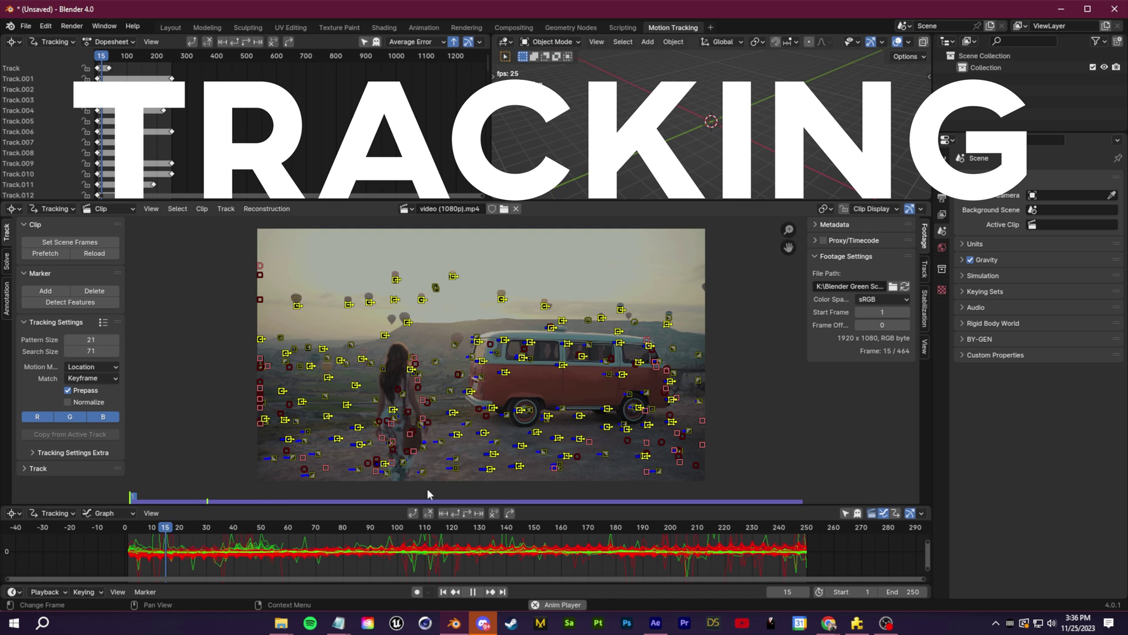
key(space)
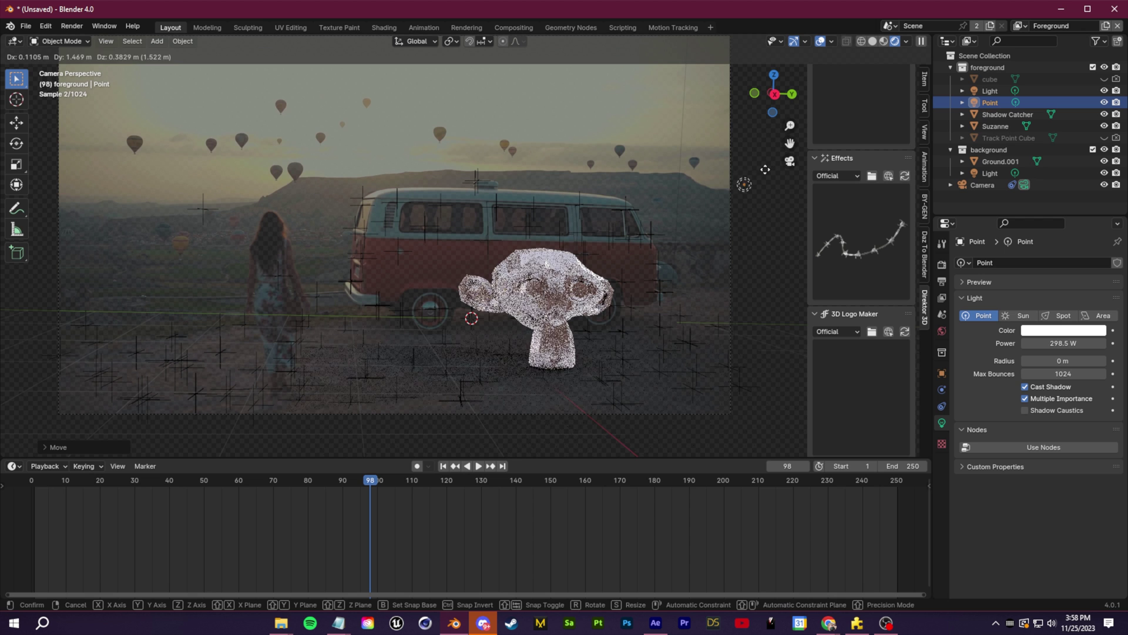
click(735, 203)
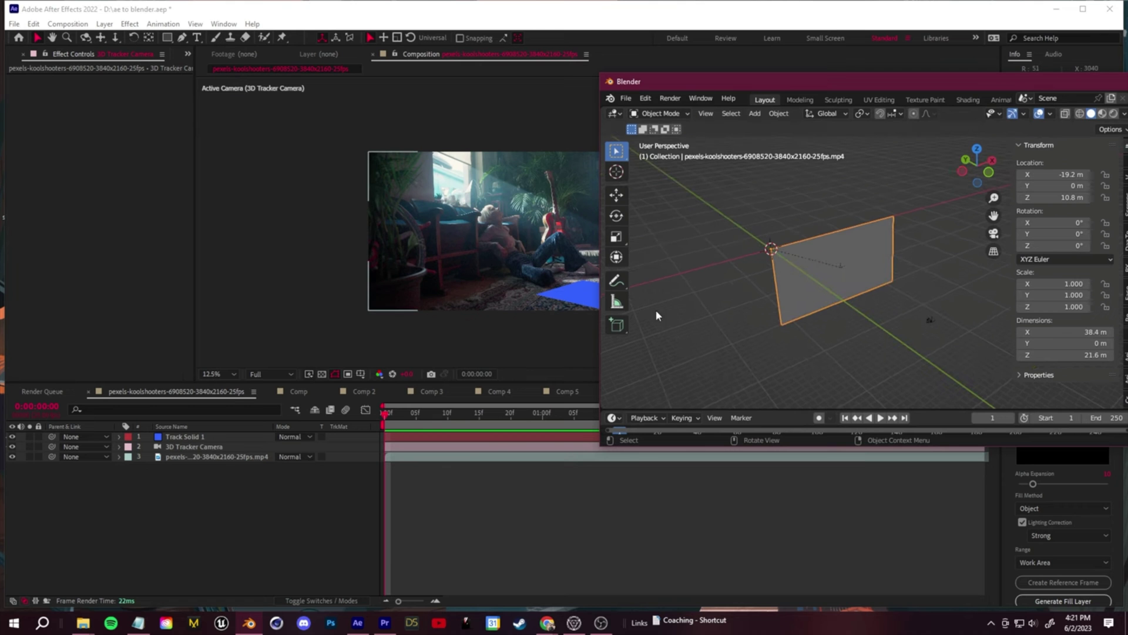
middle_drag(657, 316, 811, 332)
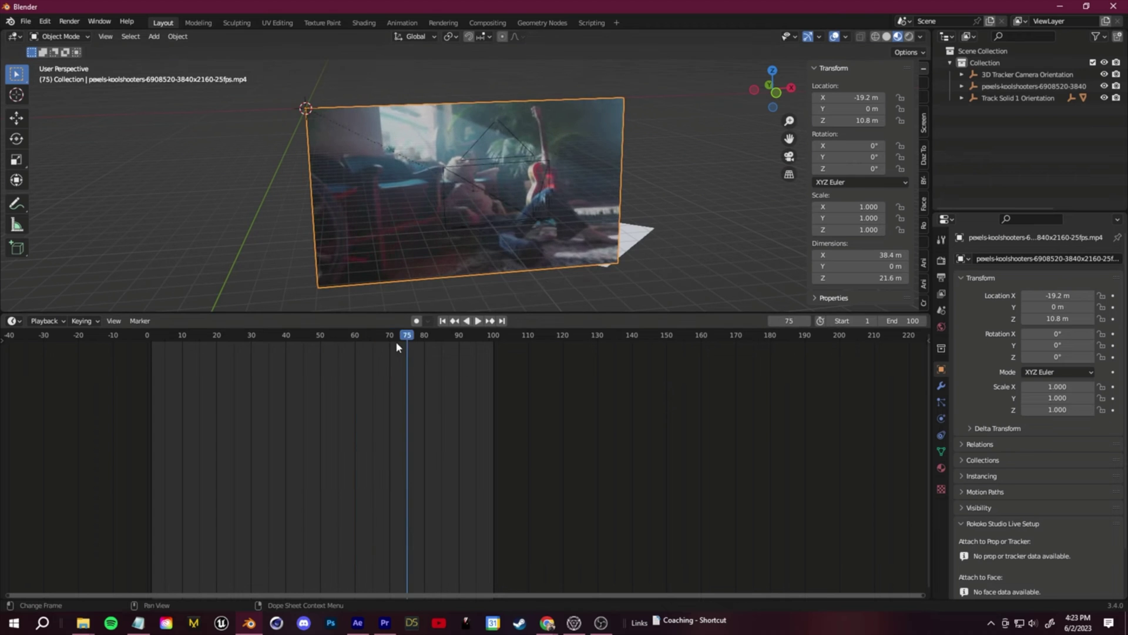
drag(396, 341, 99, 340)
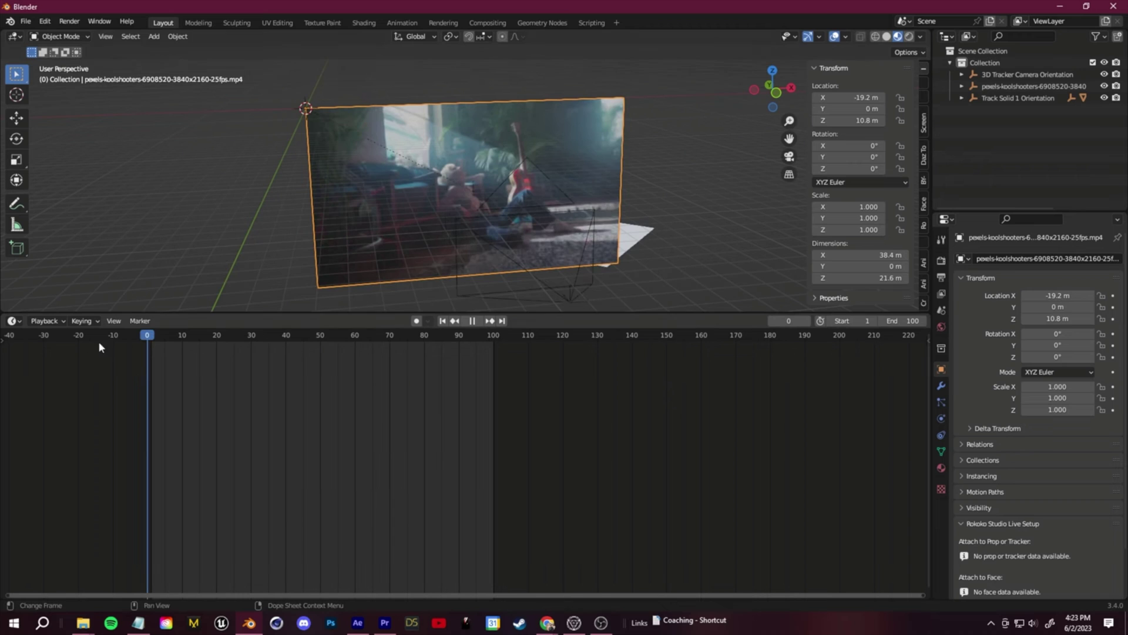
middle_drag(592, 257, 573, 251)
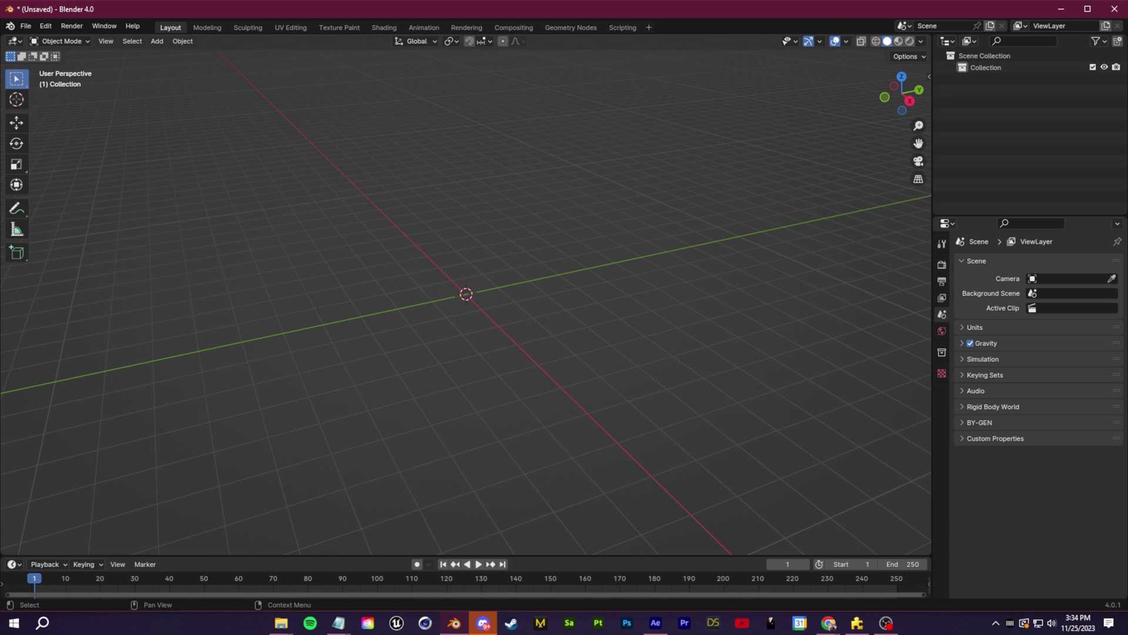
Step: Add a Motion Tracking workspace from the VFX workspace presets
click(647, 28)
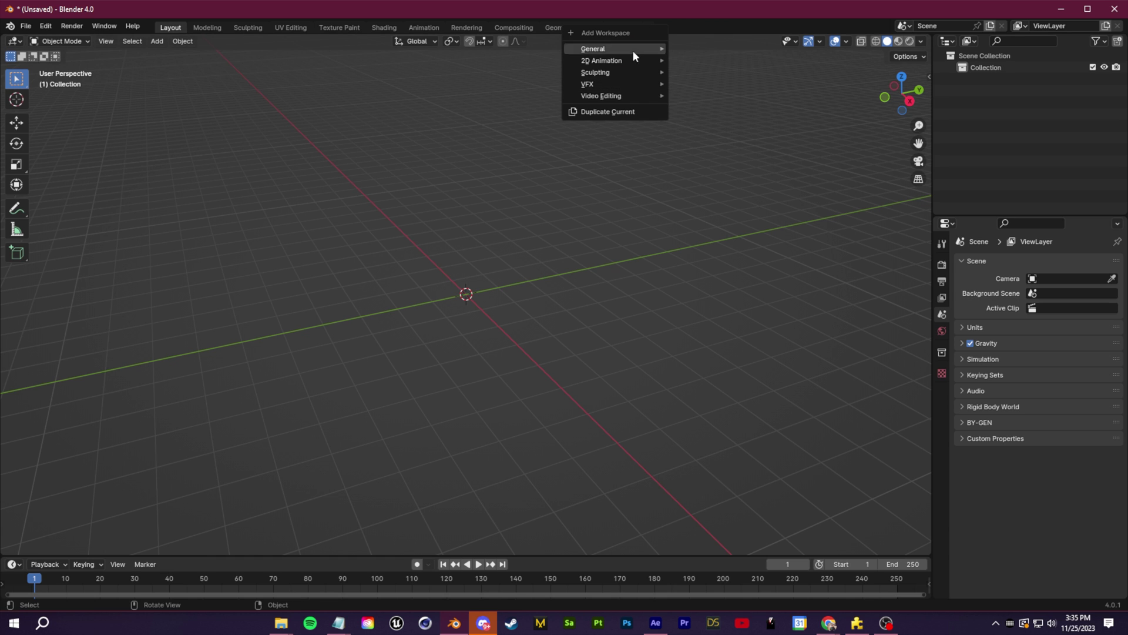
mouse_move(630, 83)
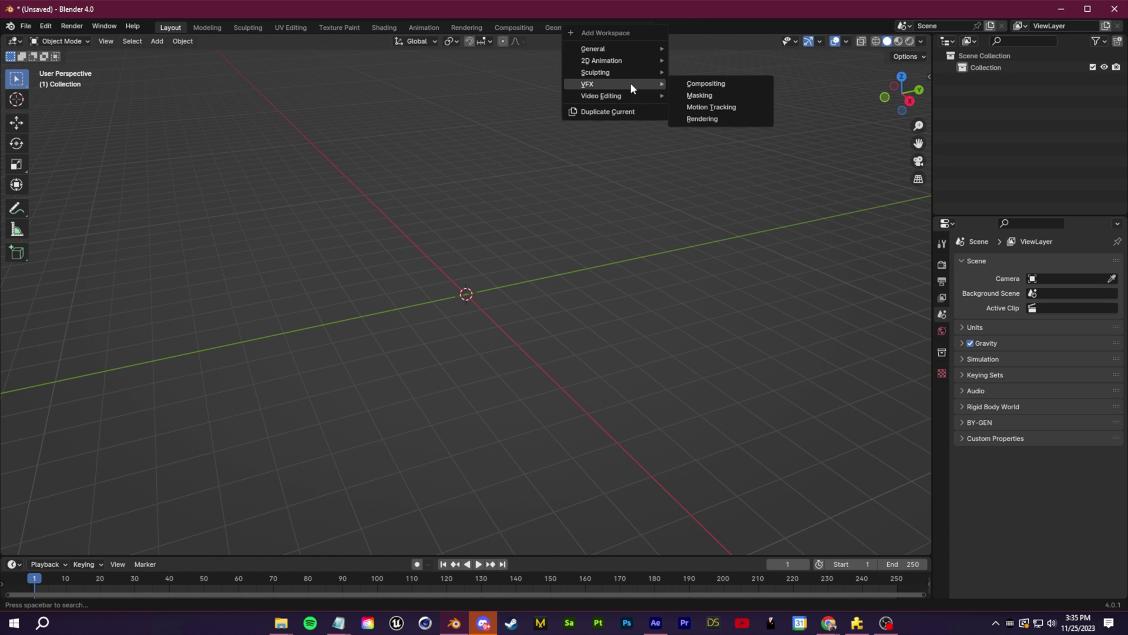
click(727, 108)
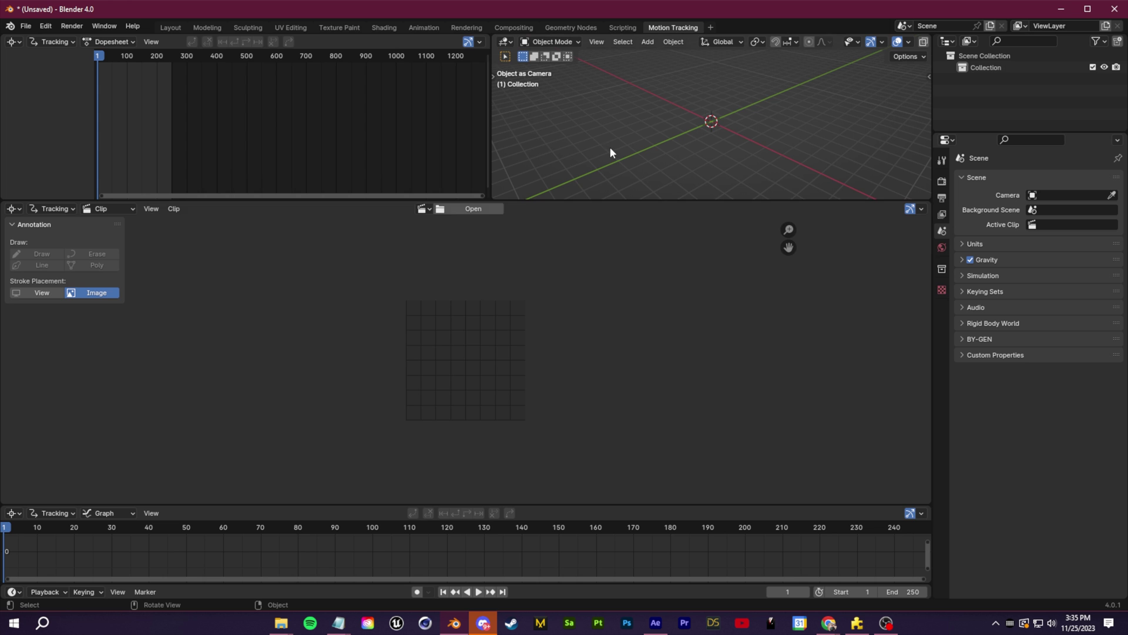
Step: Open video (1080p).mp4 from the footage folder as the movie clip to track
click(462, 210)
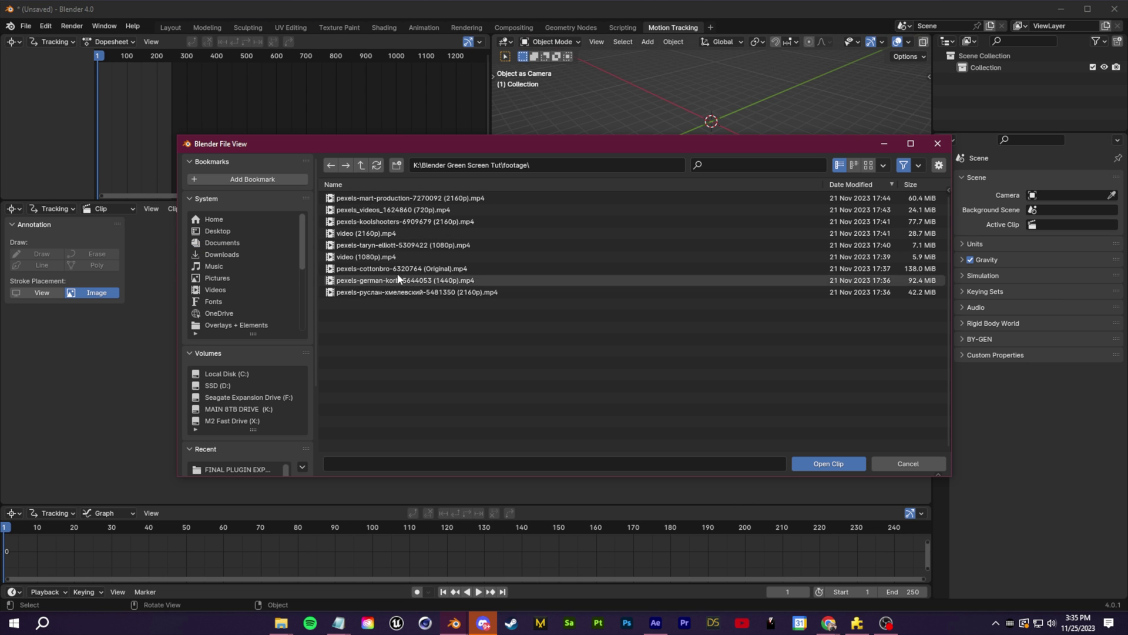
click(594, 257)
click(829, 464)
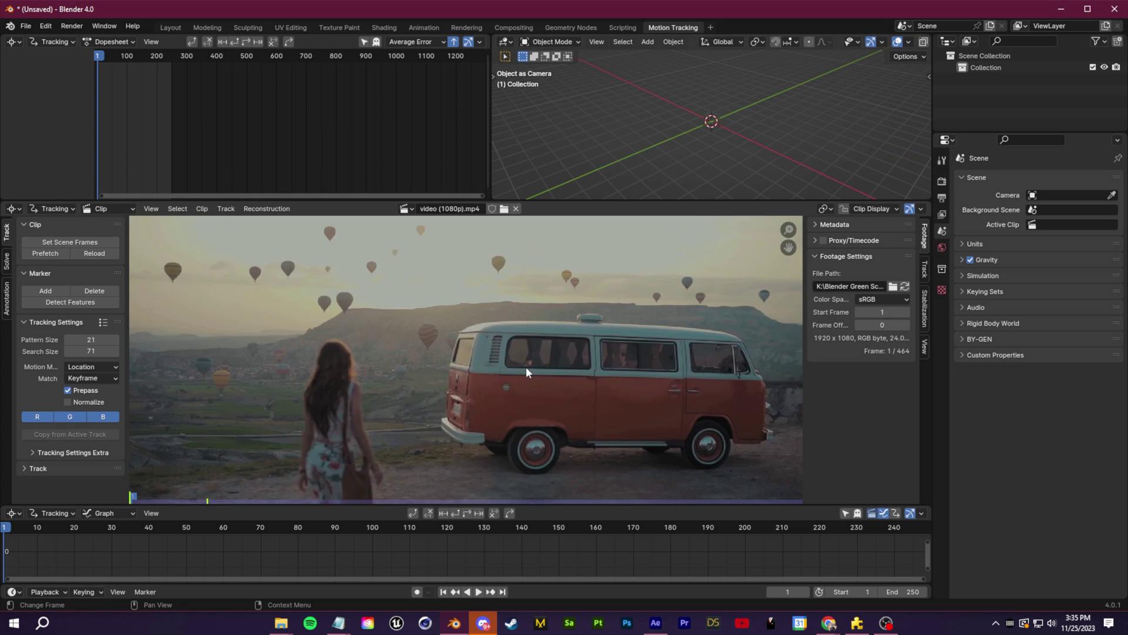
Step: Match the scene's frame range to the clip and prefetch the clip's frames
scroll(526, 366, down, 2)
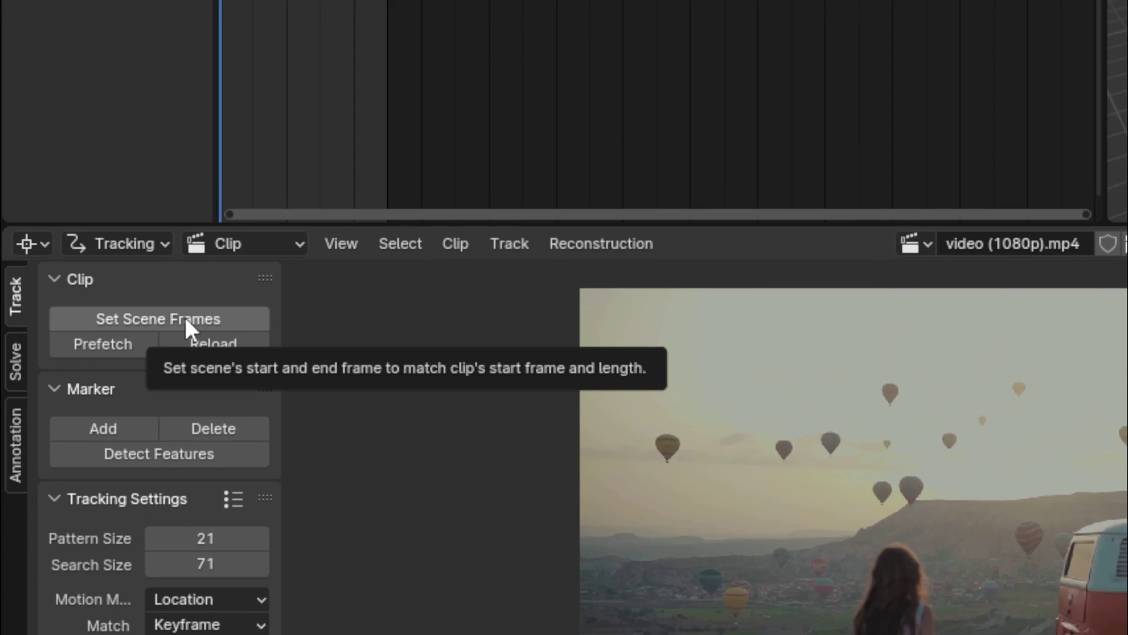
click(82, 245)
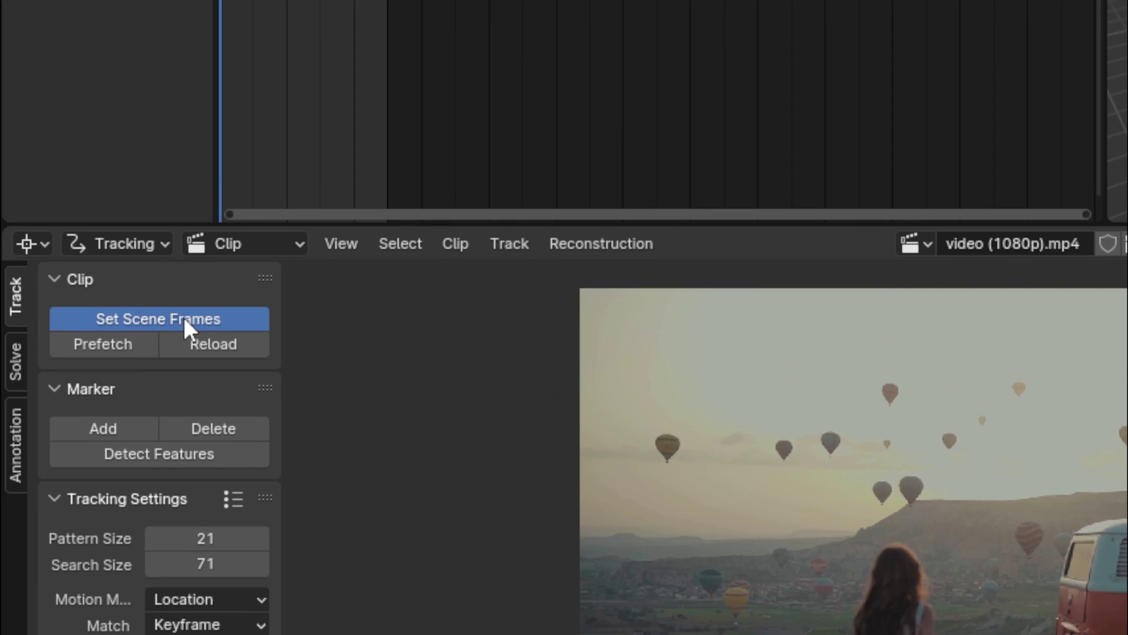
click(154, 348)
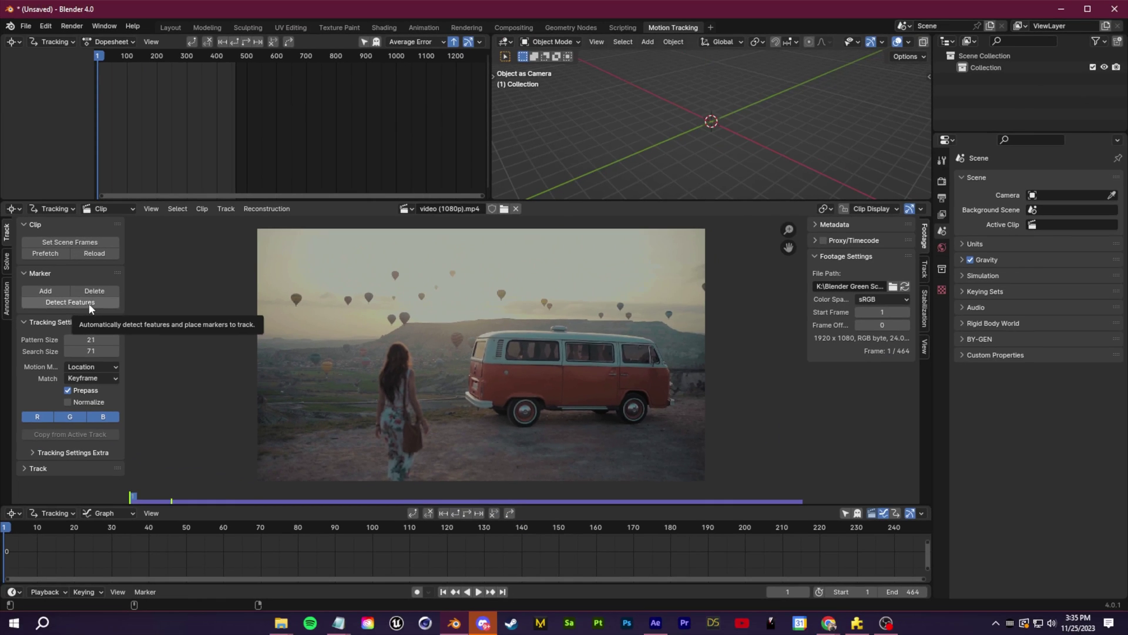
Step: Detect features across the whole frame with margin 21, threshold 0 and distance 80, and track the markers forward through the clip
click(89, 302)
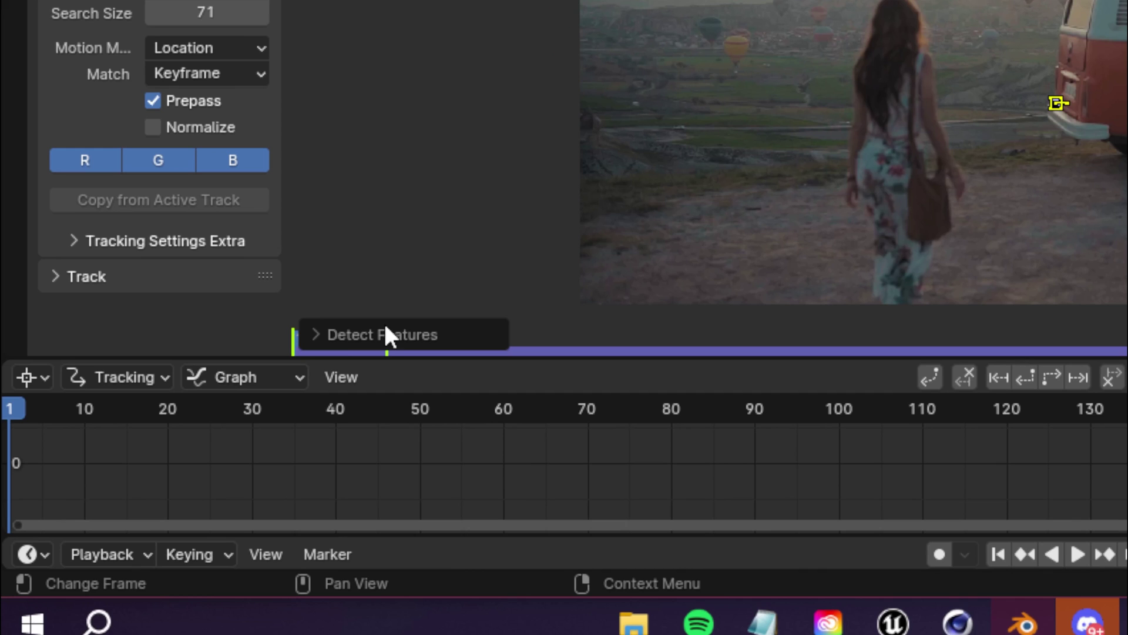
click(312, 335)
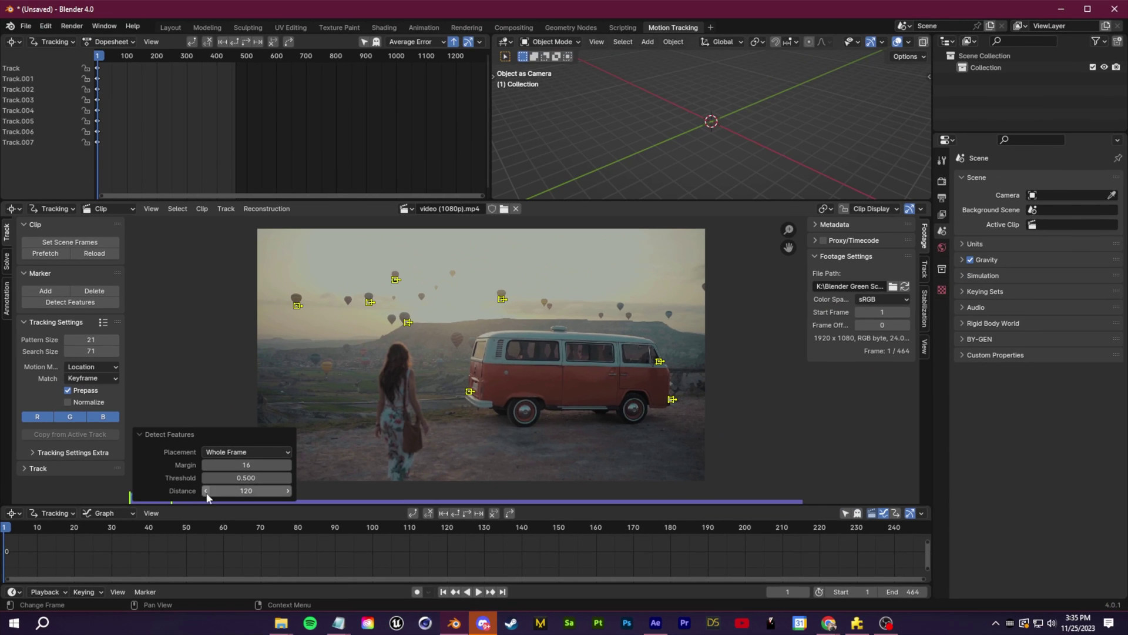
drag(246, 478, 270, 478)
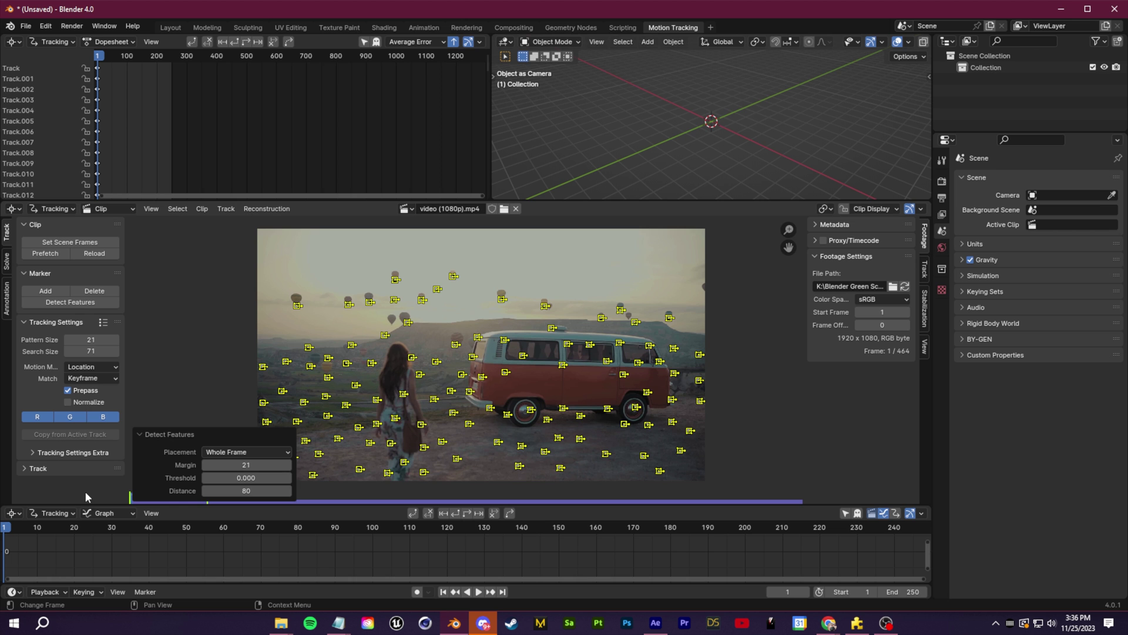
click(140, 433)
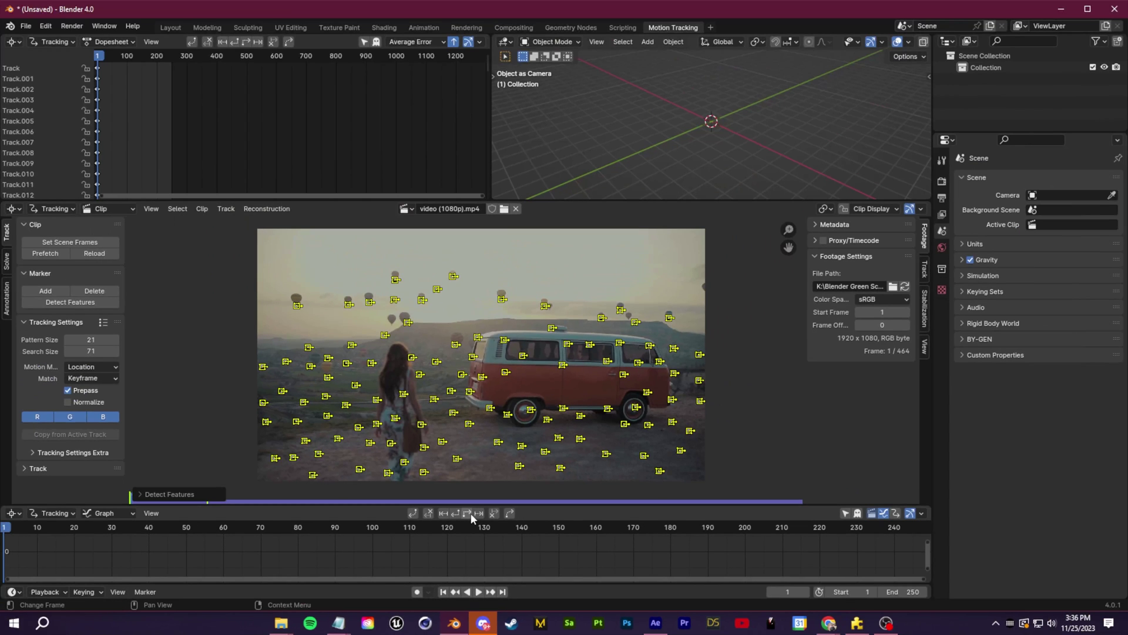
click(470, 513)
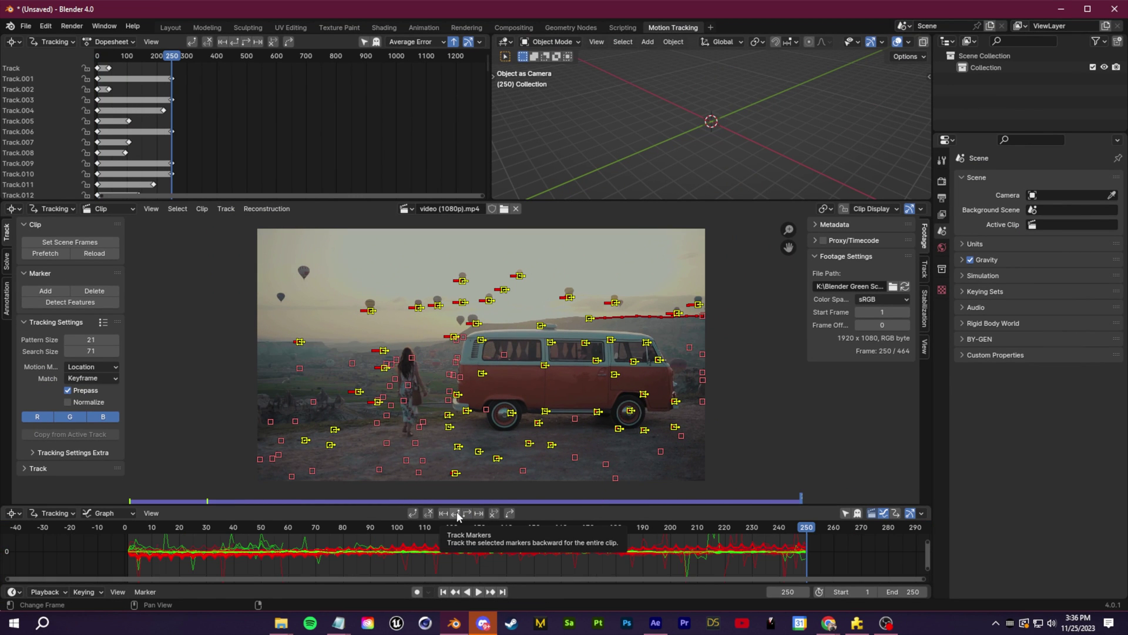
Step: Detect additional features at frame 250 and track them backward, and detect more at frame 142 and track them forward and backward
click(76, 304)
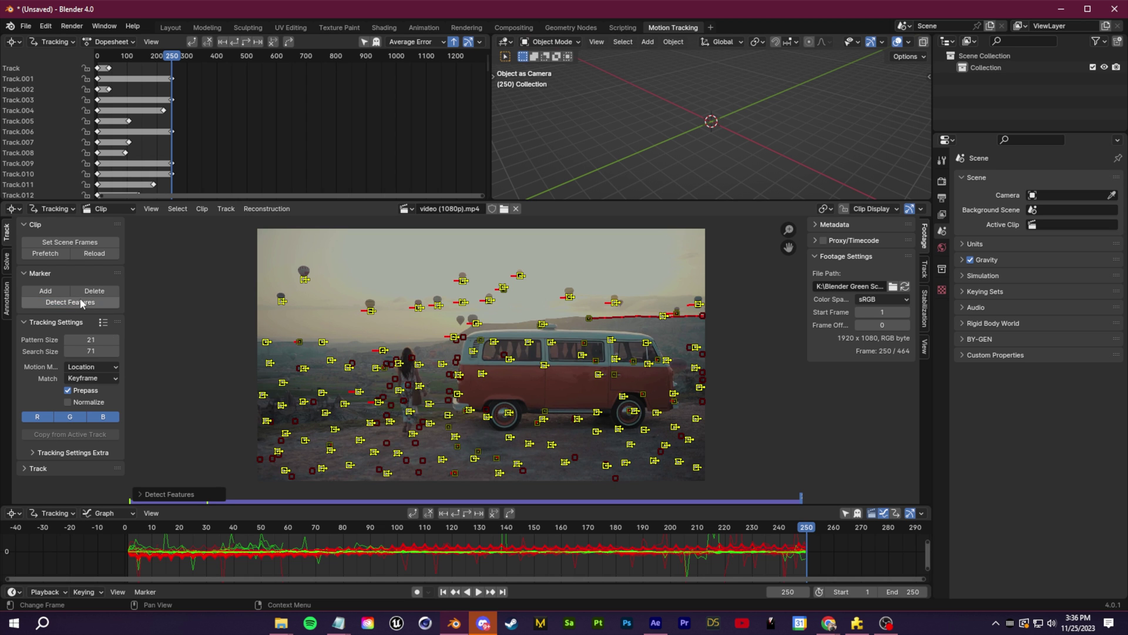
click(456, 513)
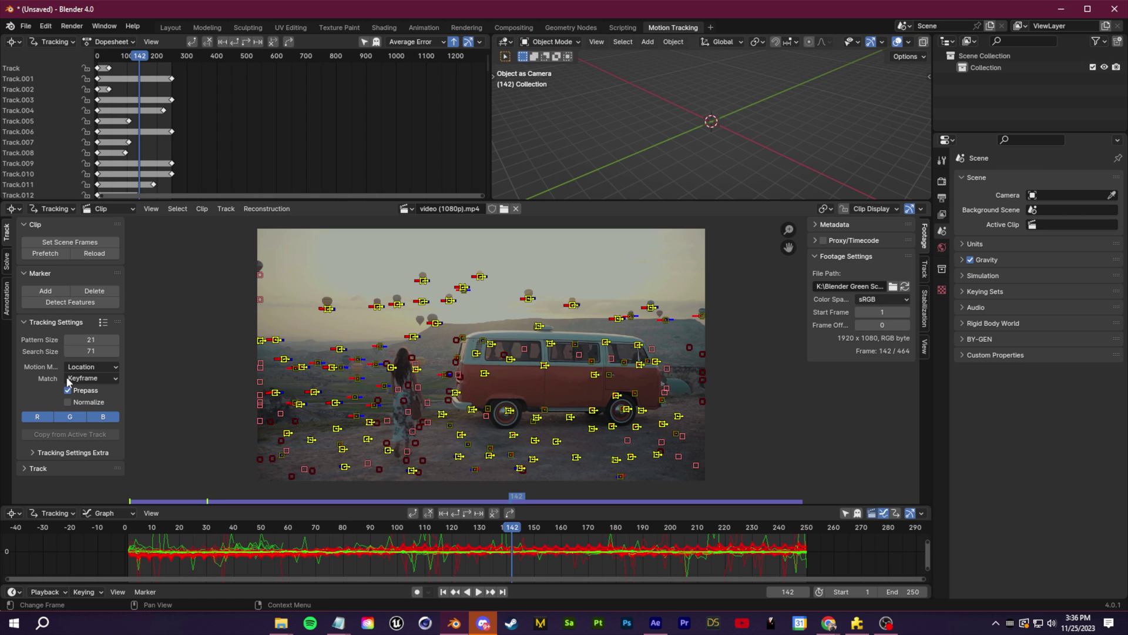
click(70, 302)
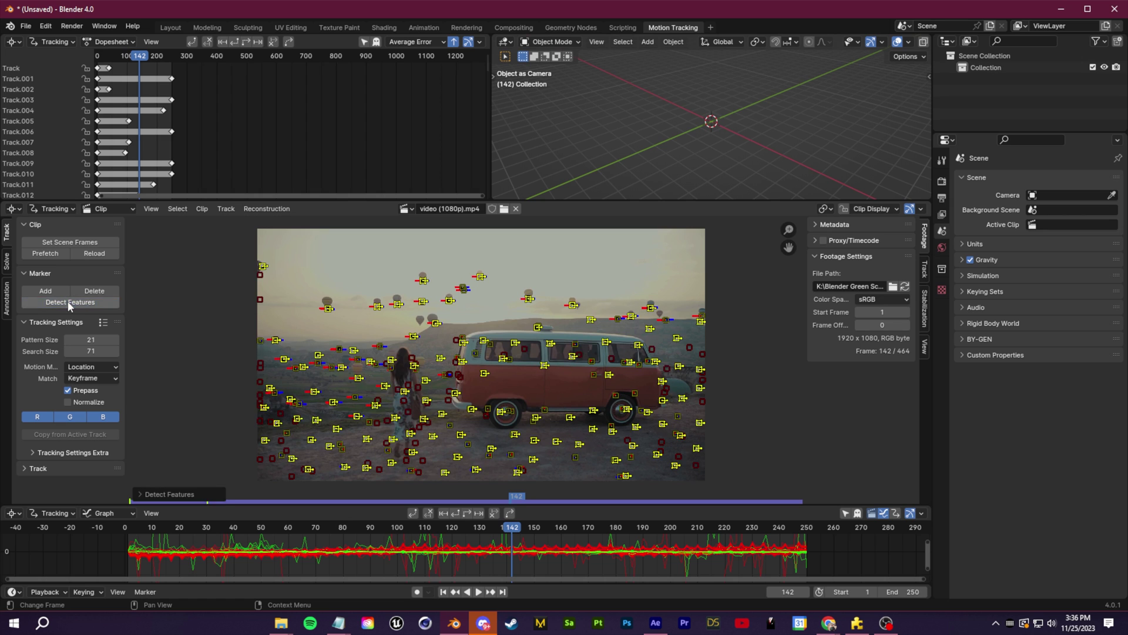
click(467, 516)
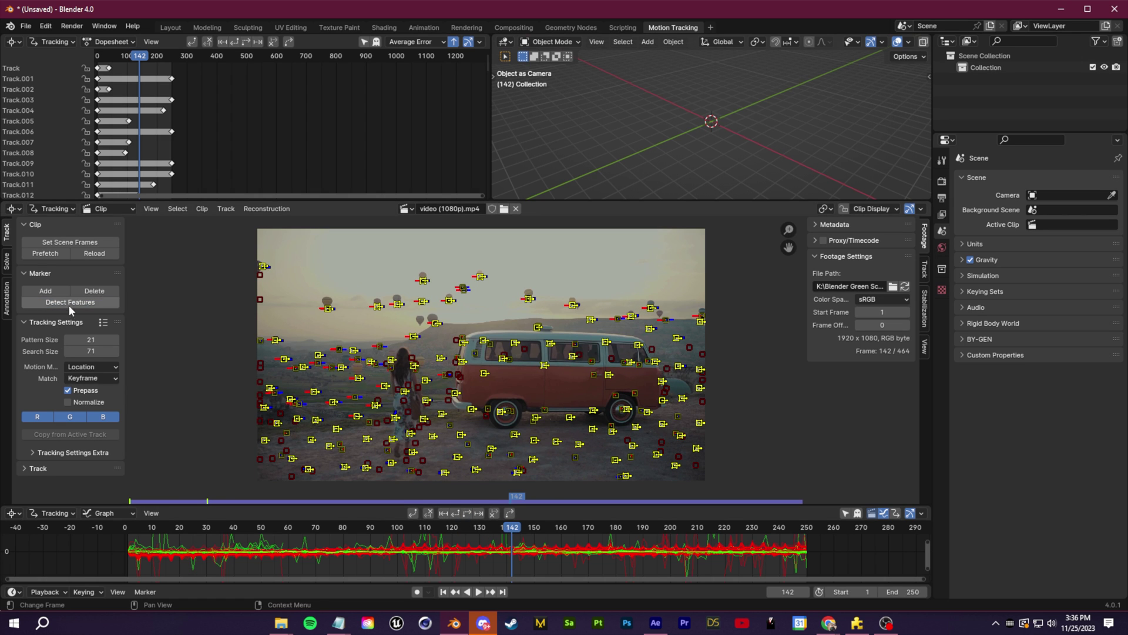
click(454, 514)
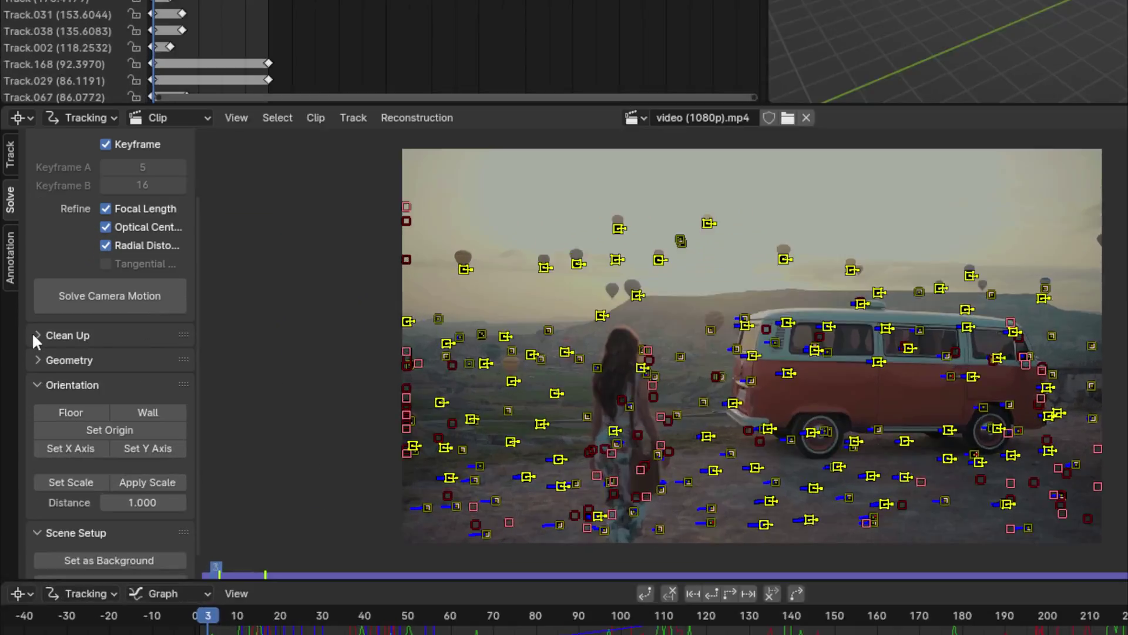
Step: Use Clean Tracks to select the tracks with a reprojection error above 100, and delete them
click(27, 348)
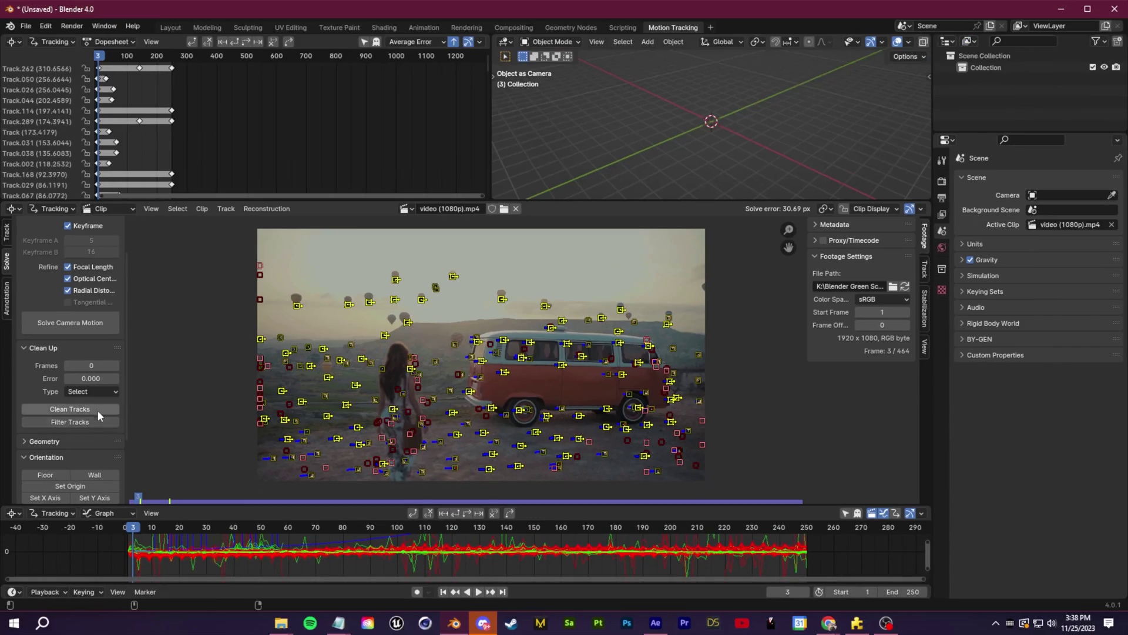
click(218, 456)
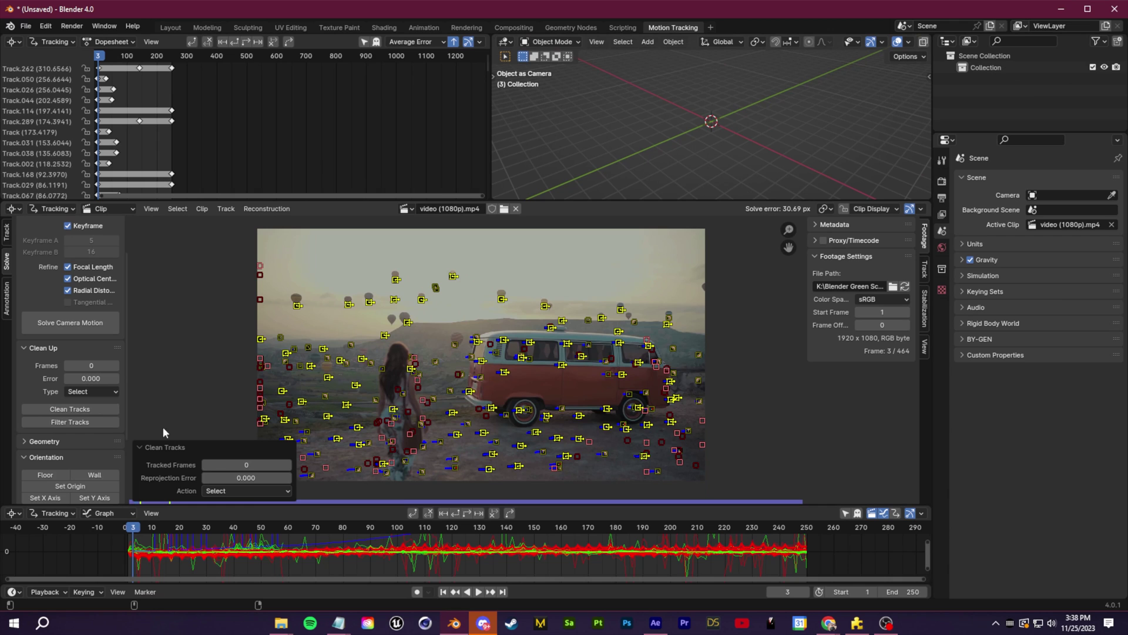
drag(247, 477, 262, 477)
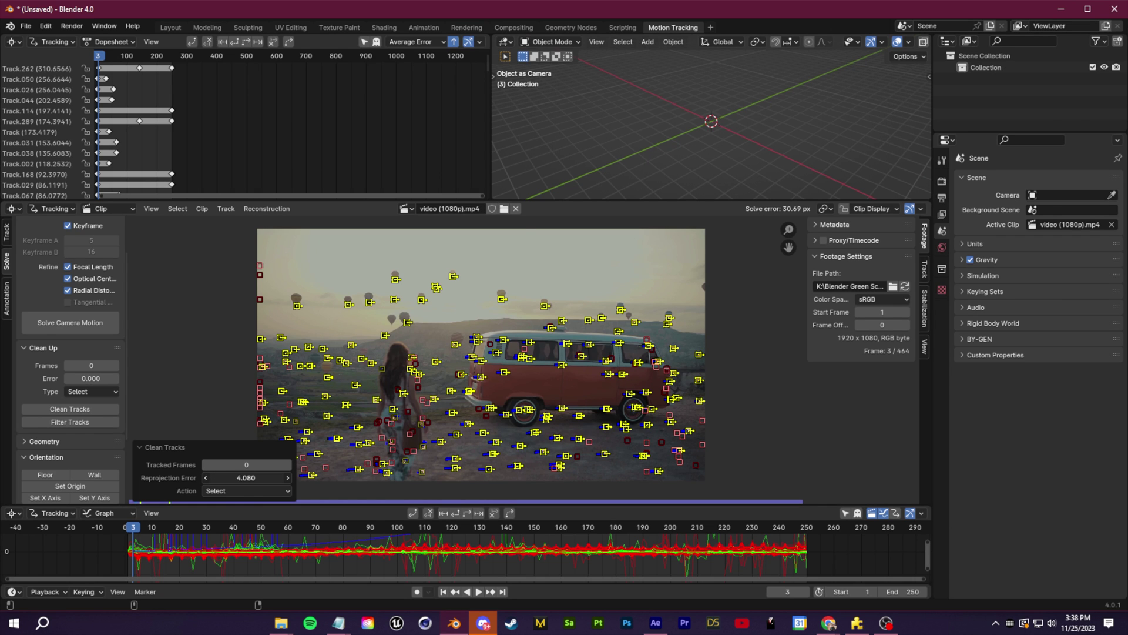
mouse_move(246, 477)
mouse_down()
mouse_move(223, 477)
mouse_move(238, 477)
mouse_up()
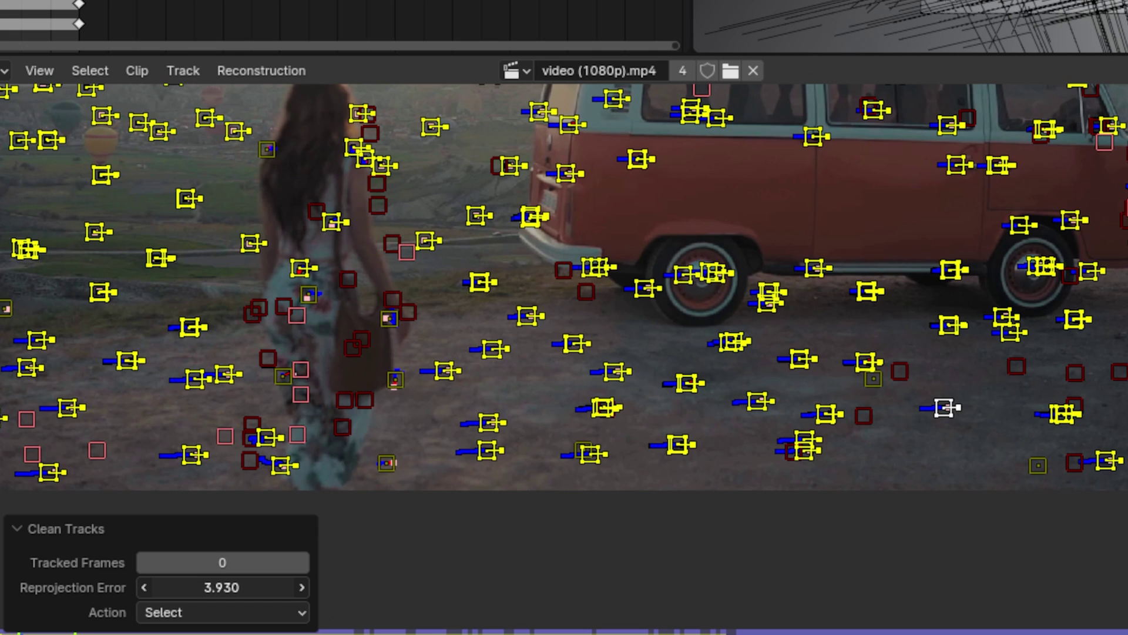
drag(222, 587, 294, 587)
key(x)
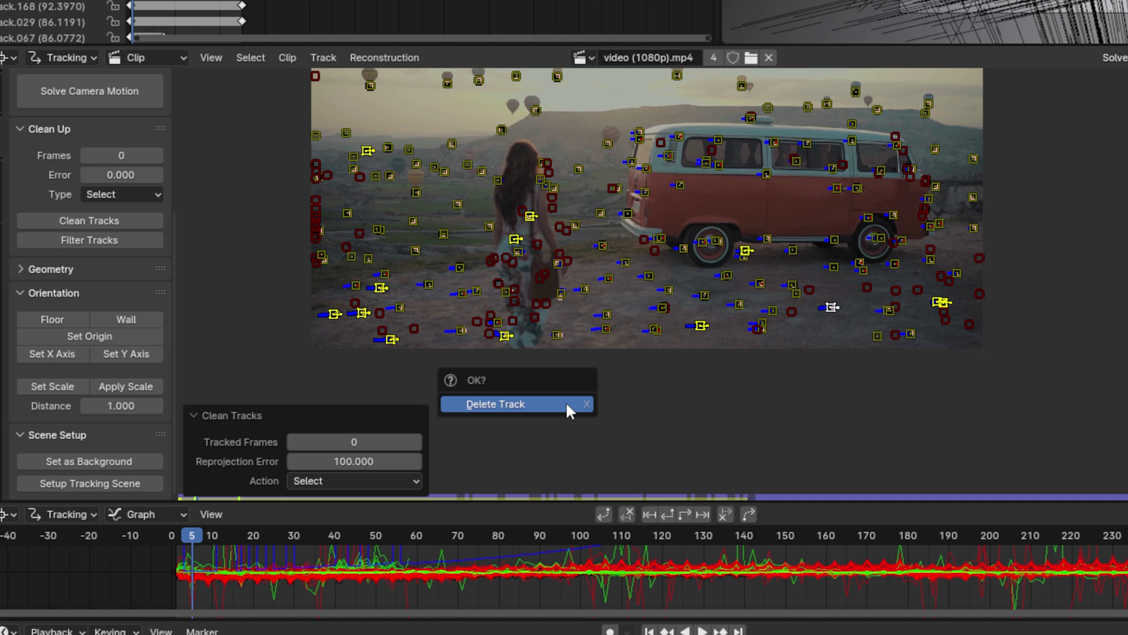
click(566, 405)
Step: Solve the camera motion again with the remaining tracks and play back the clip
click(91, 95)
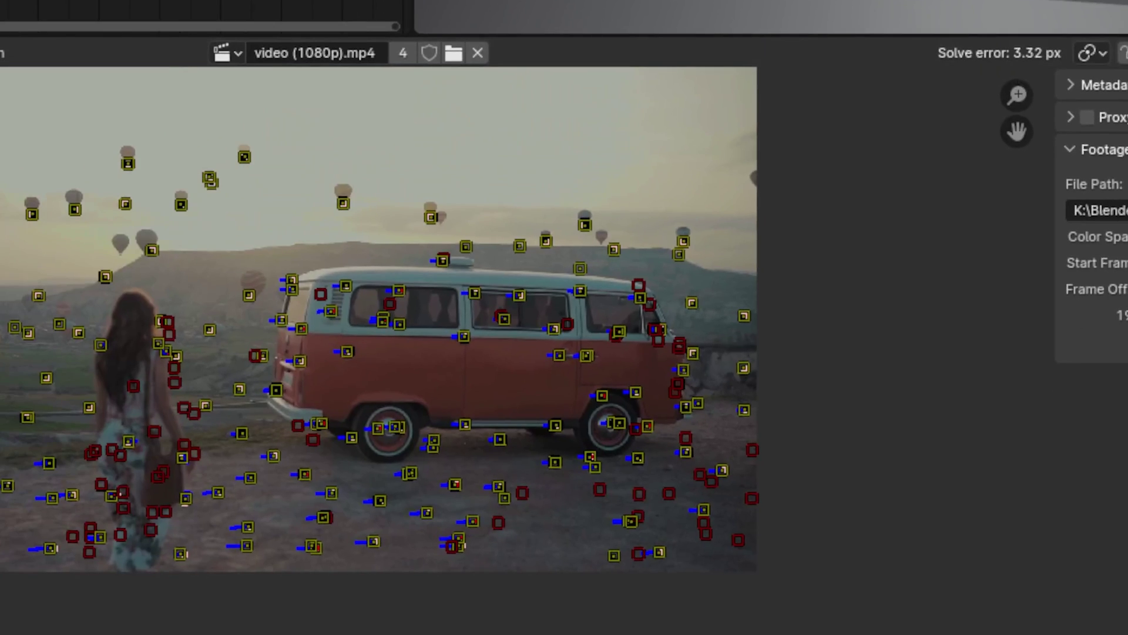
key(space)
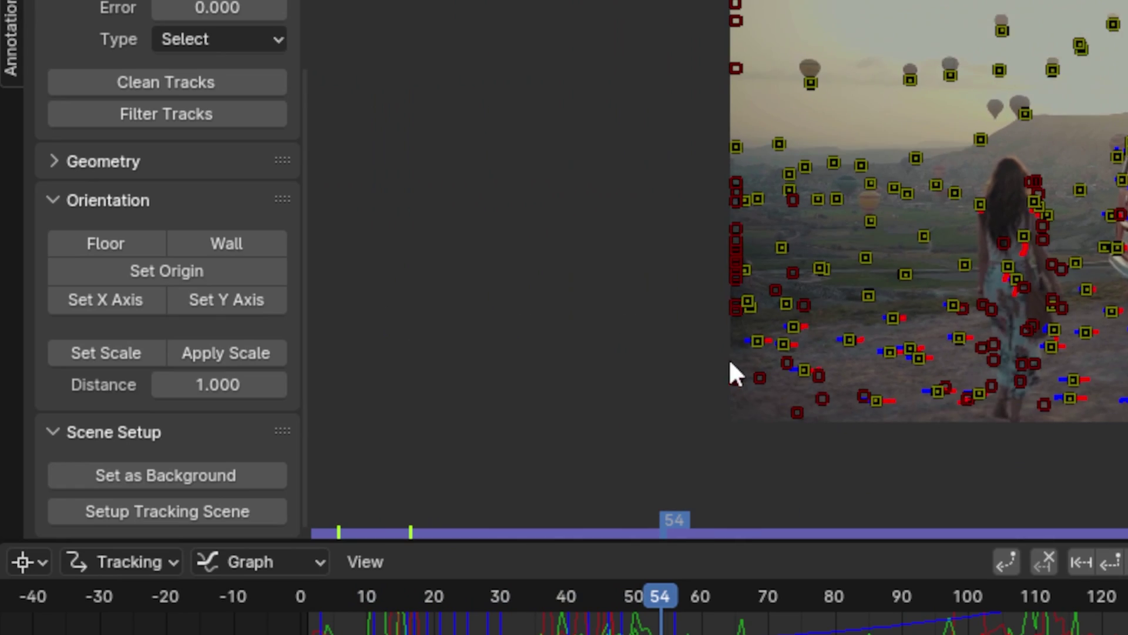
Step: Set the scene origin to a single tracking marker on the ground in front of the van
scroll(730, 363, up, 1)
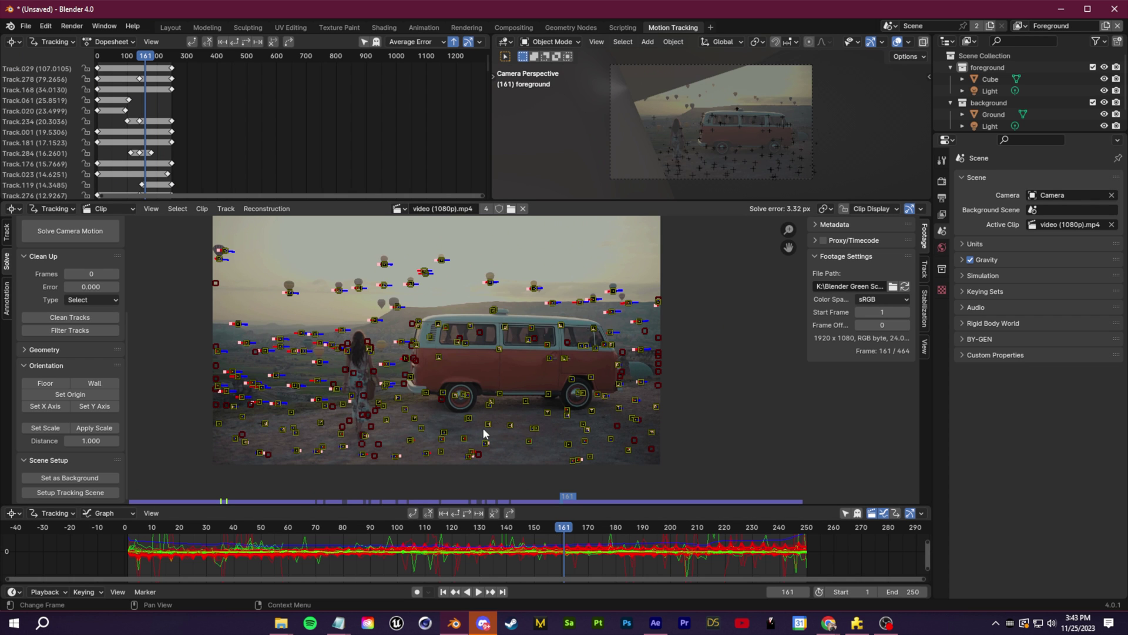
click(485, 428)
click(57, 394)
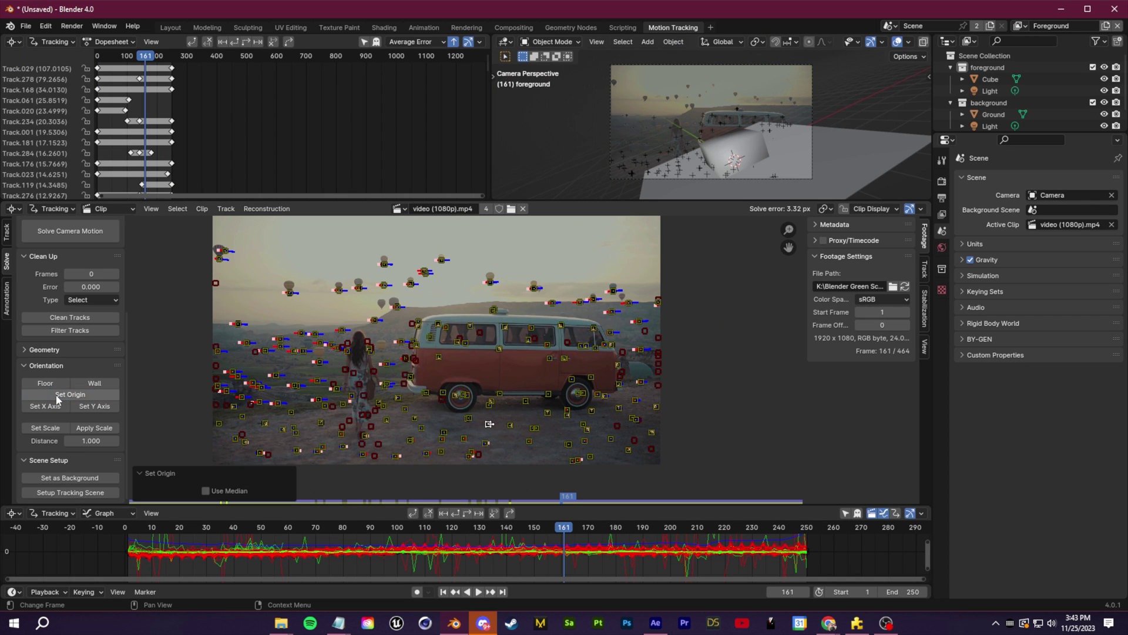
Step: Define the floor plane from three ground markers, two in front of the van and one just beneath it
middle_drag(738, 139, 676, 152)
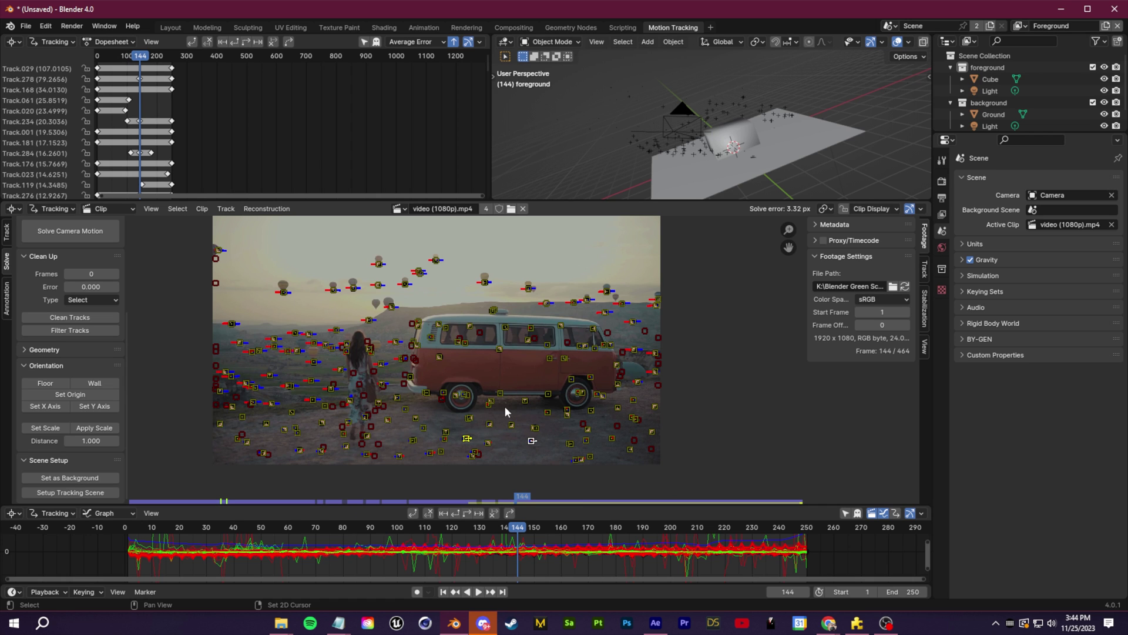
scroll(495, 403, up, 4)
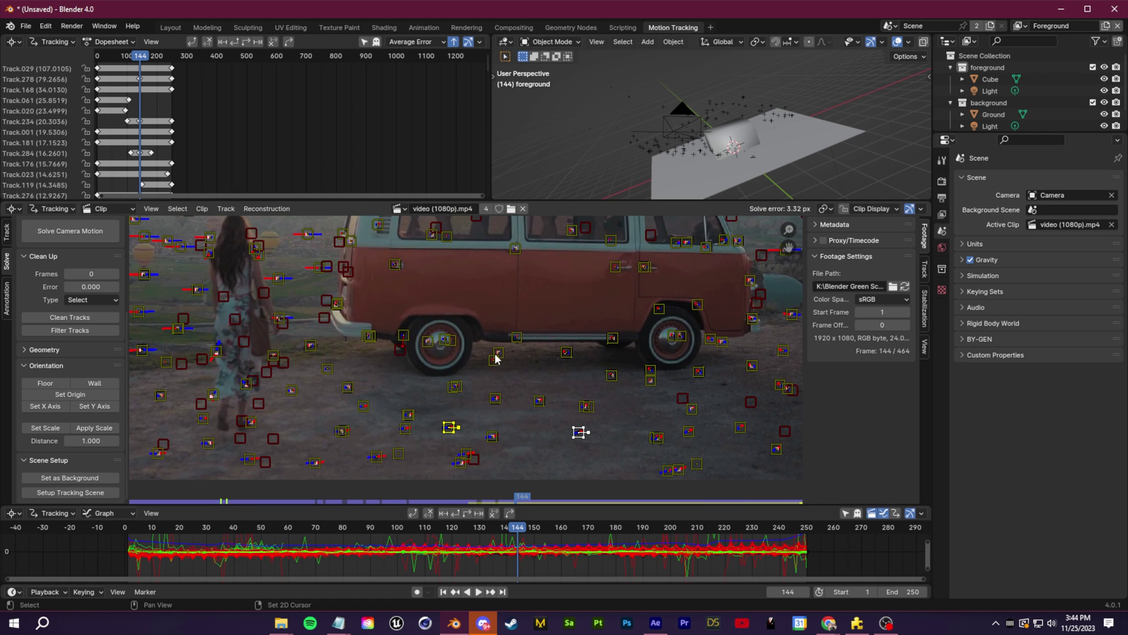
click(46, 383)
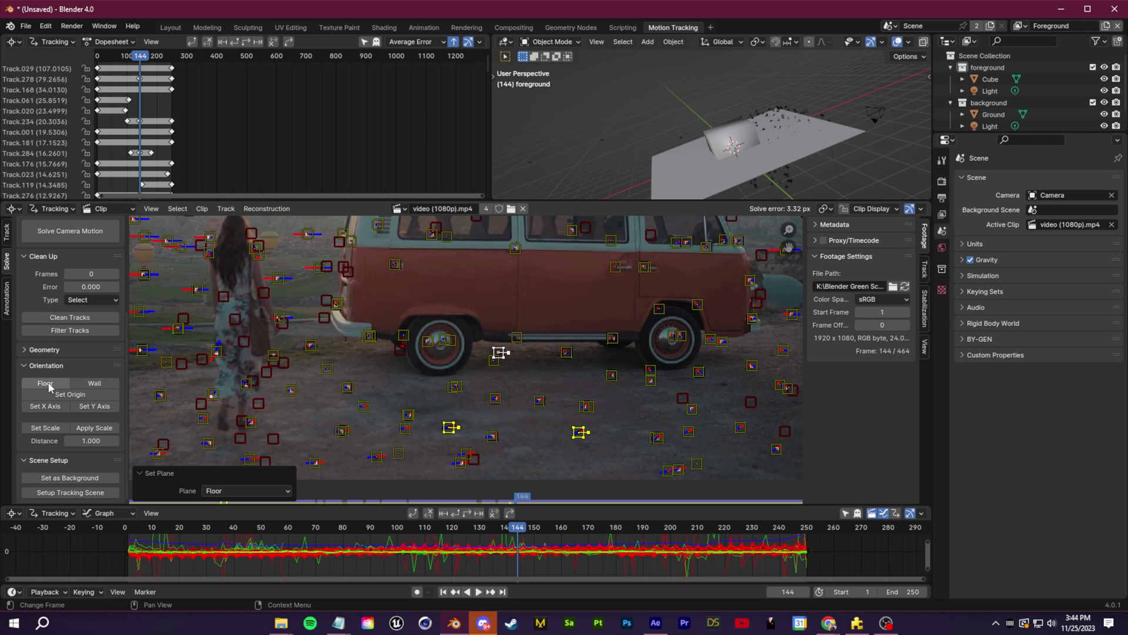
Step: Switch to the Layout workspace, look through the camera and enable the Motion Tracking overlay
middle_drag(769, 148, 798, 146)
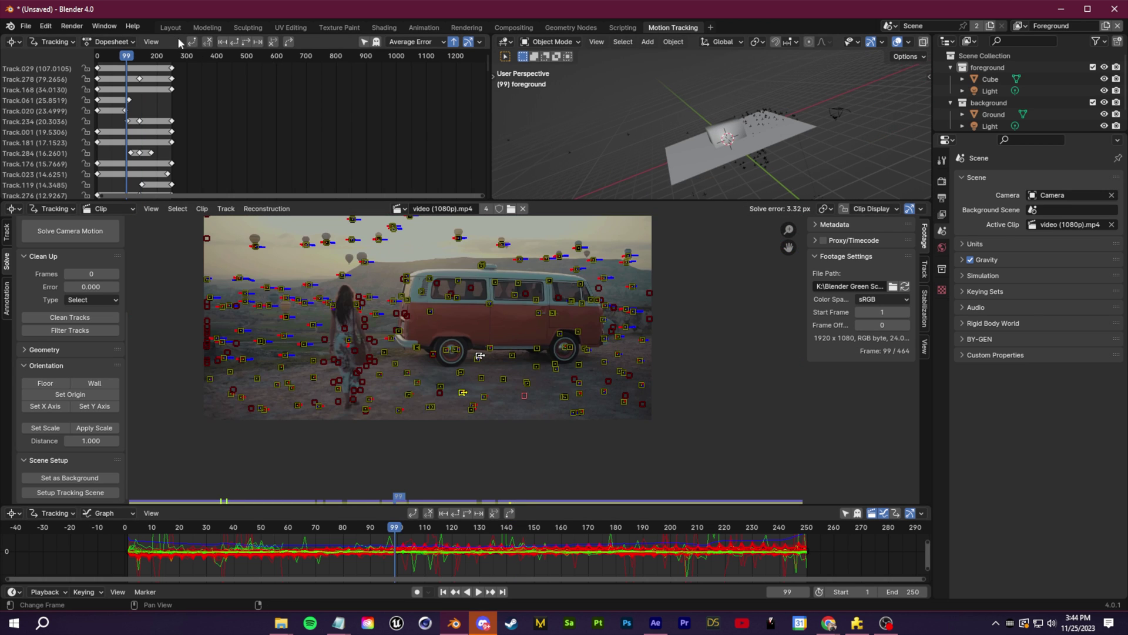
click(171, 27)
key(KP_0)
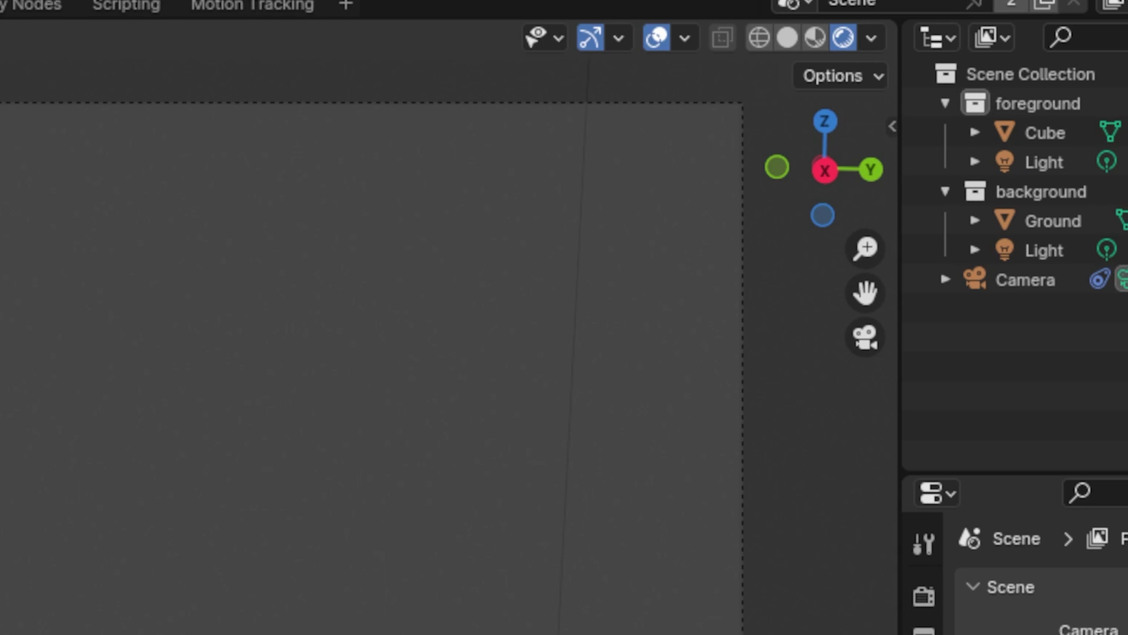
click(686, 37)
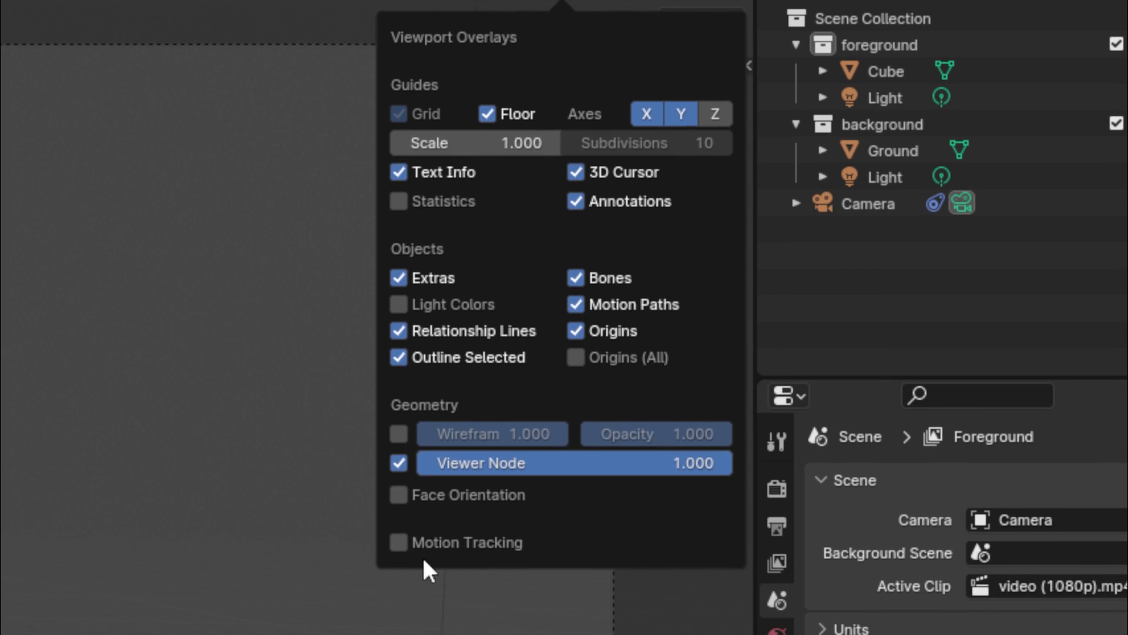
click(400, 523)
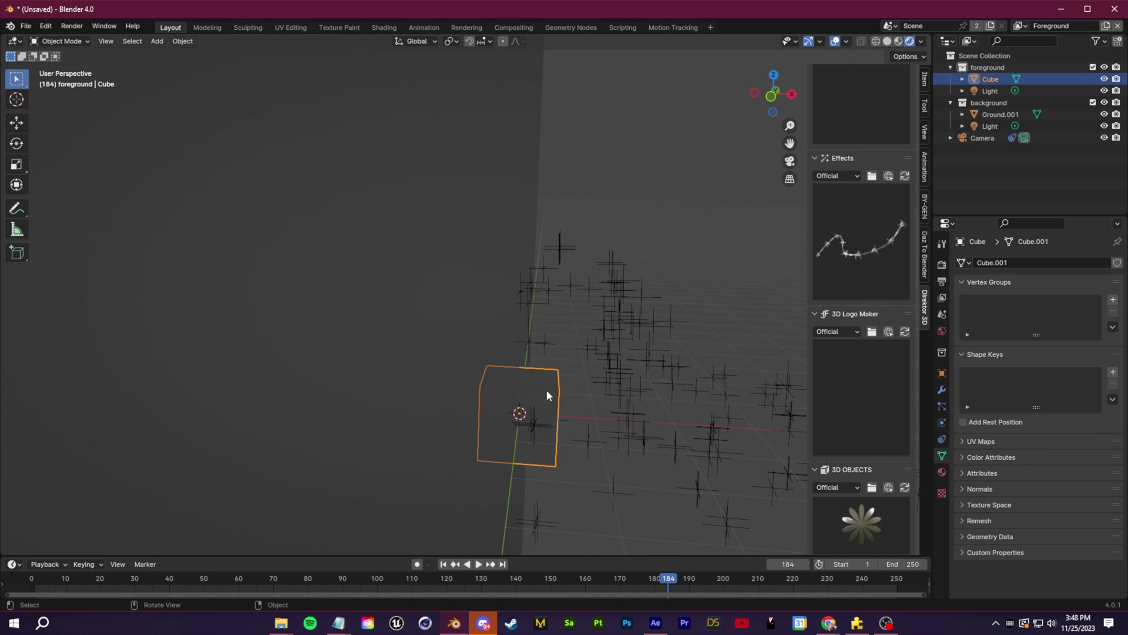
Step: Move the cube away from the scene origin so it sits just above the ground plane in front of the van
key(g)
click(735, 387)
middle_drag(735, 388, 659, 448)
key(g)
click(689, 398)
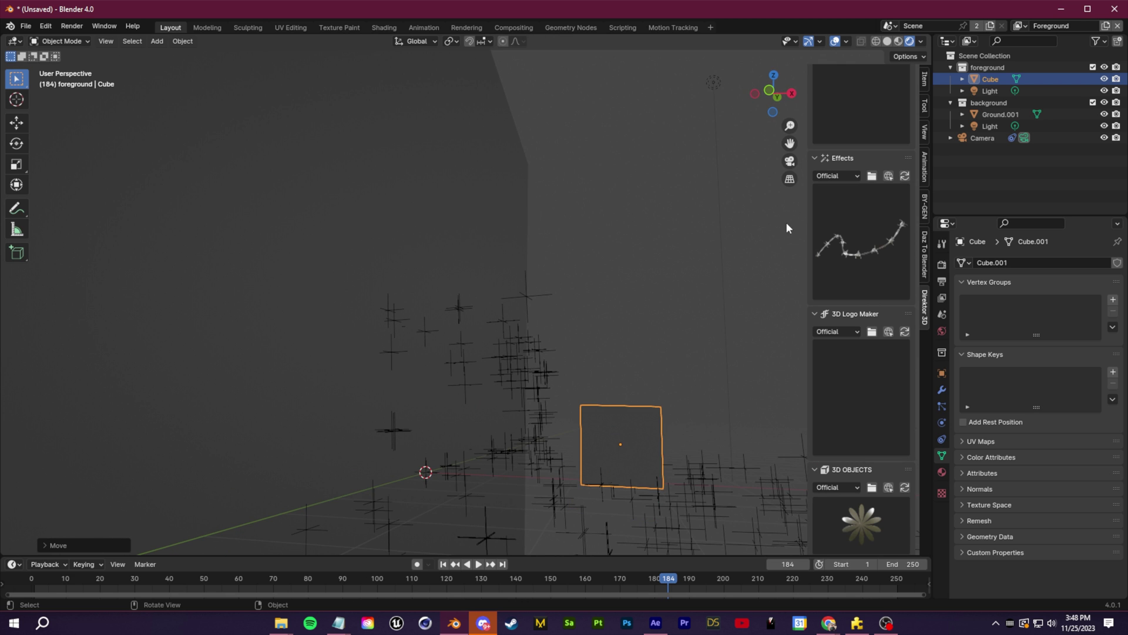
Step: Play back the clip through the camera to check how the cube follows the footage
key(KP_0)
key(space)
click(558, 353)
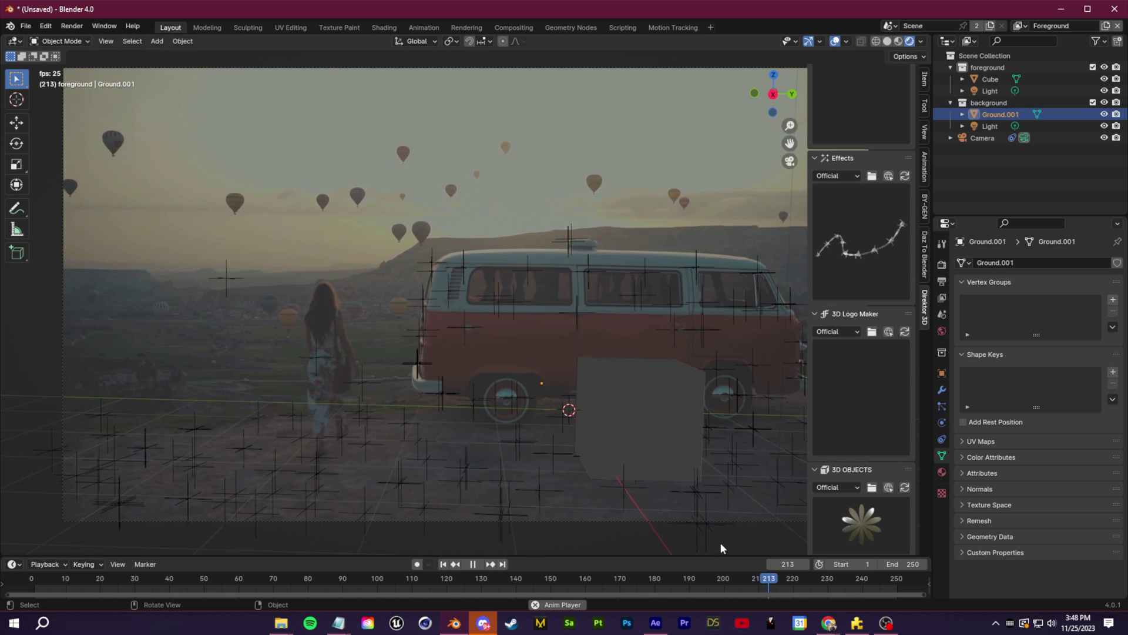
Step: Select the cube and create a new material for it
click(701, 473)
click(942, 472)
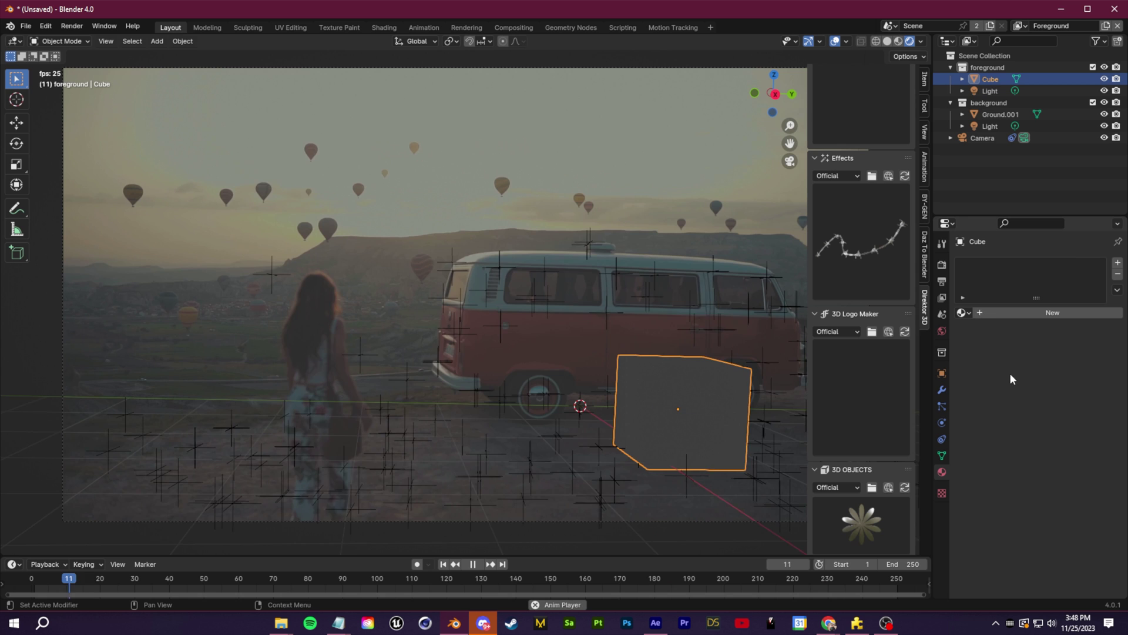
click(1032, 313)
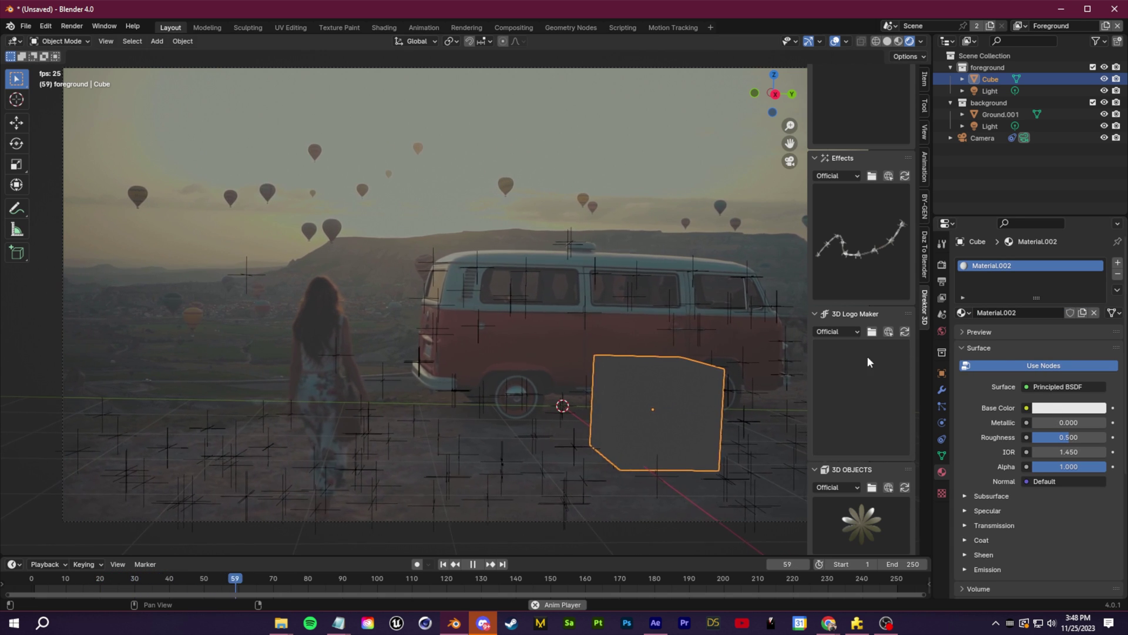
scroll(985, 429, down, 1)
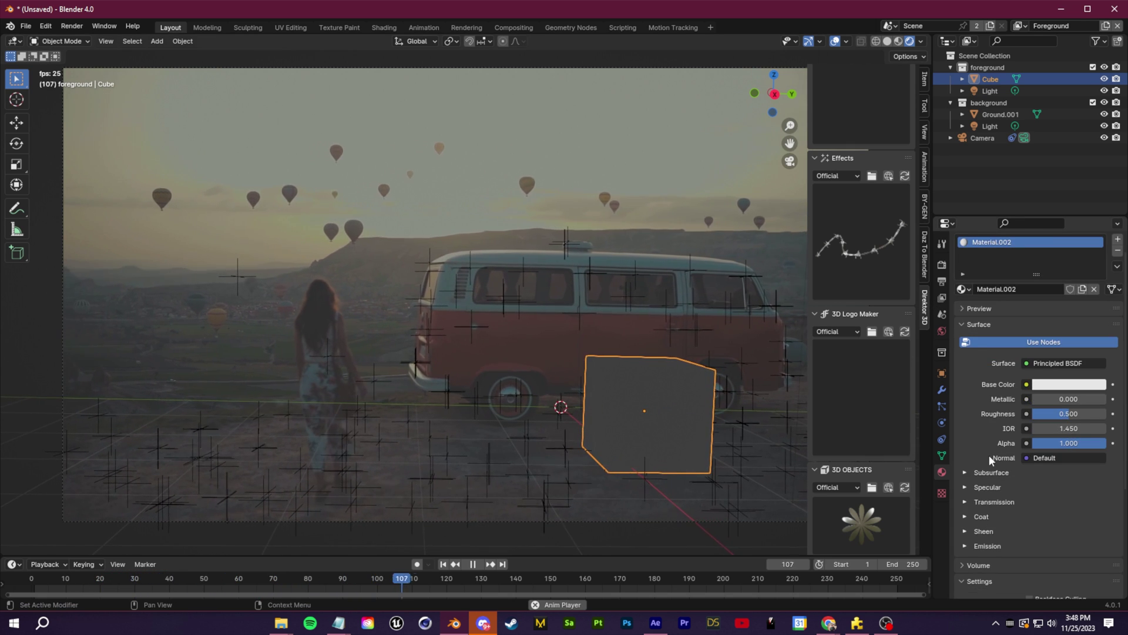
scroll(988, 456, down, 4)
scroll(991, 512, up, 5)
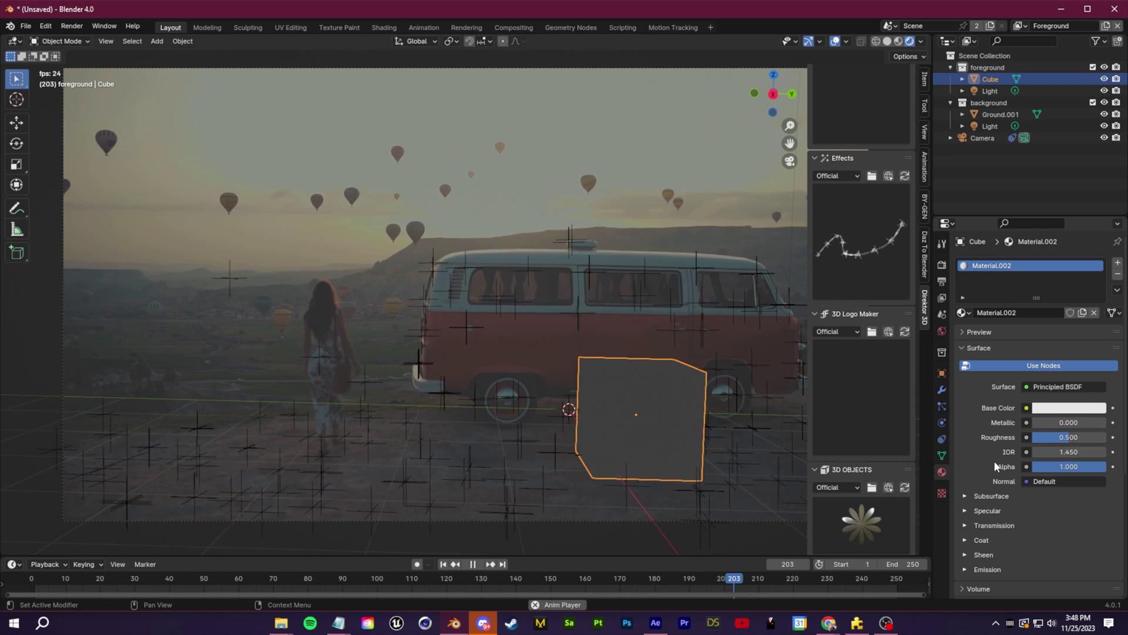
Step: Switch to the Shading workspace and view the cube over the van footage through the camera
click(390, 30)
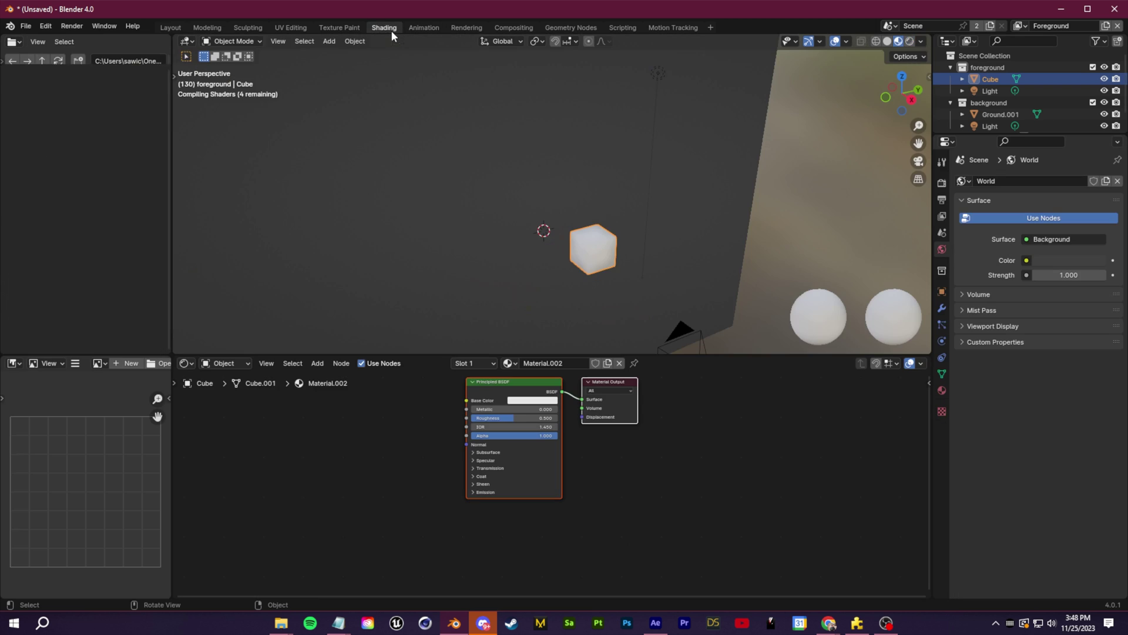
middle_drag(622, 278, 573, 266)
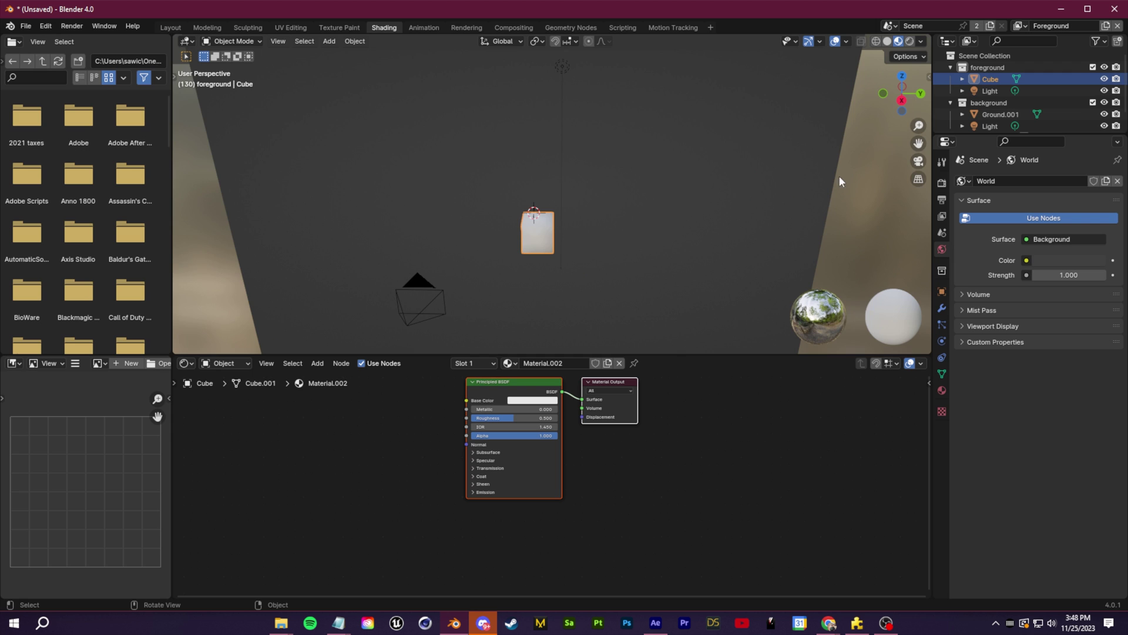
click(918, 162)
scroll(675, 322, up, 4)
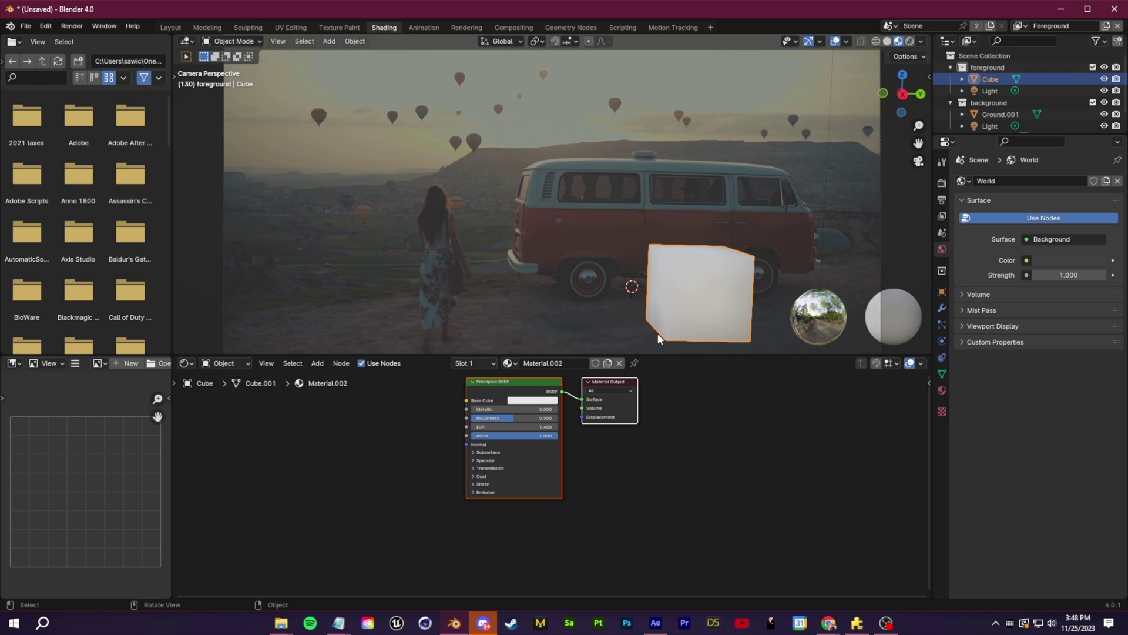
scroll(657, 332, down, 1)
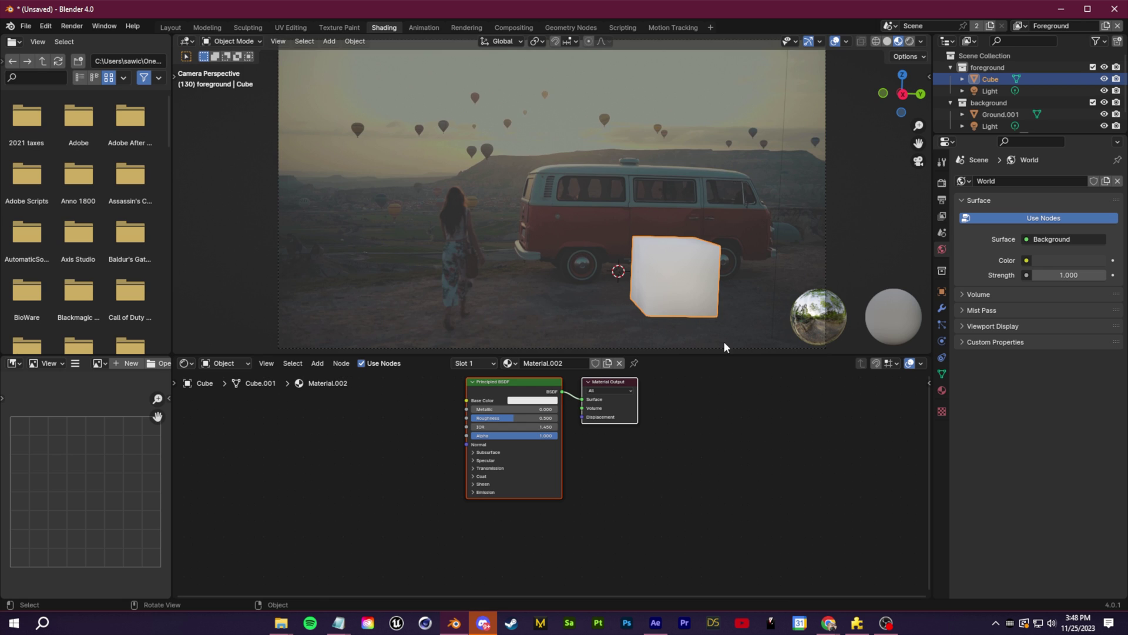
Step: Set the cube material's Metallic to 1.000 and show the viewport in rendered shading
scroll(724, 347, up, 2)
middle_drag(662, 386, 630, 449)
drag(459, 461, 951, 256)
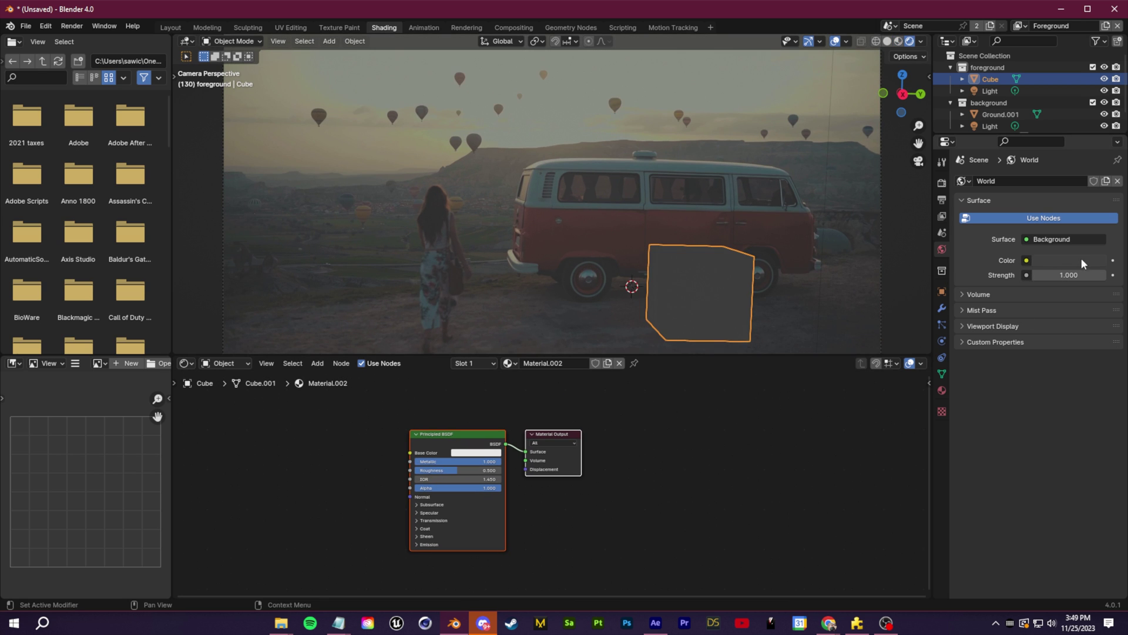
Step: Assign an Environment Texture to the world background's Color
click(1027, 261)
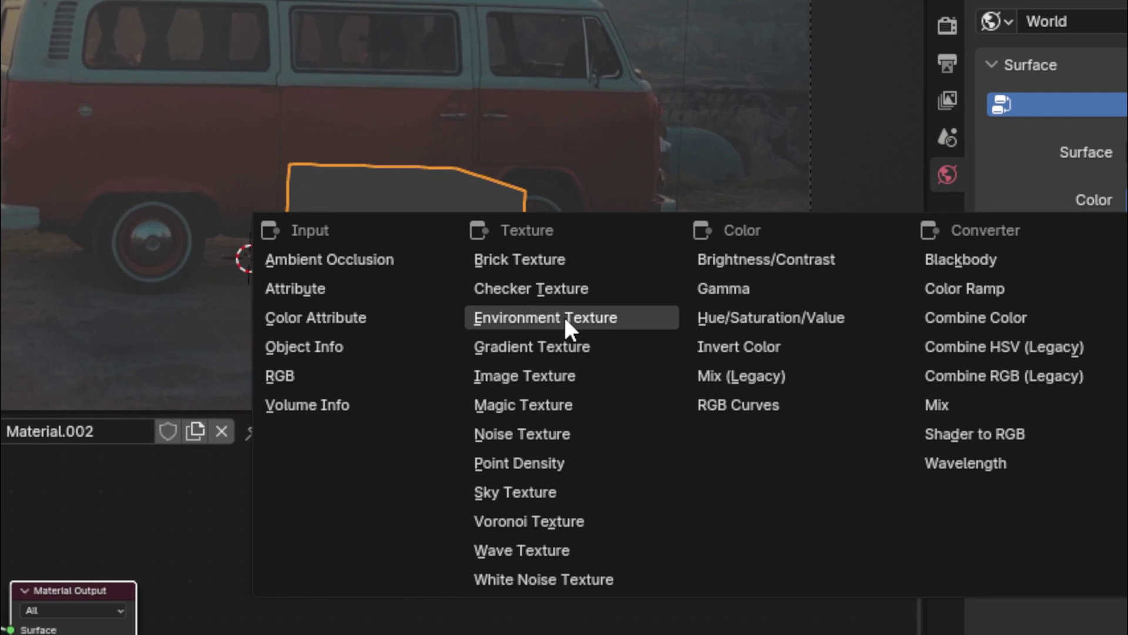
click(772, 315)
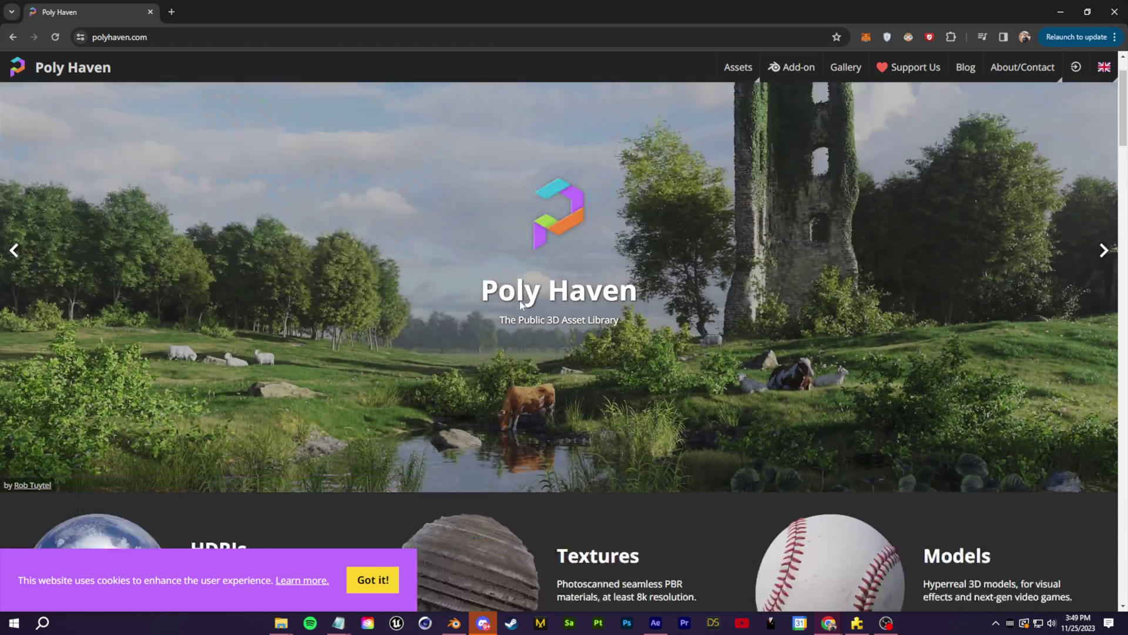
Step: Switch to the browser on polyhaven.com, open the HDRIs library and accept the cookie notice
scroll(520, 304, down, 4)
click(156, 350)
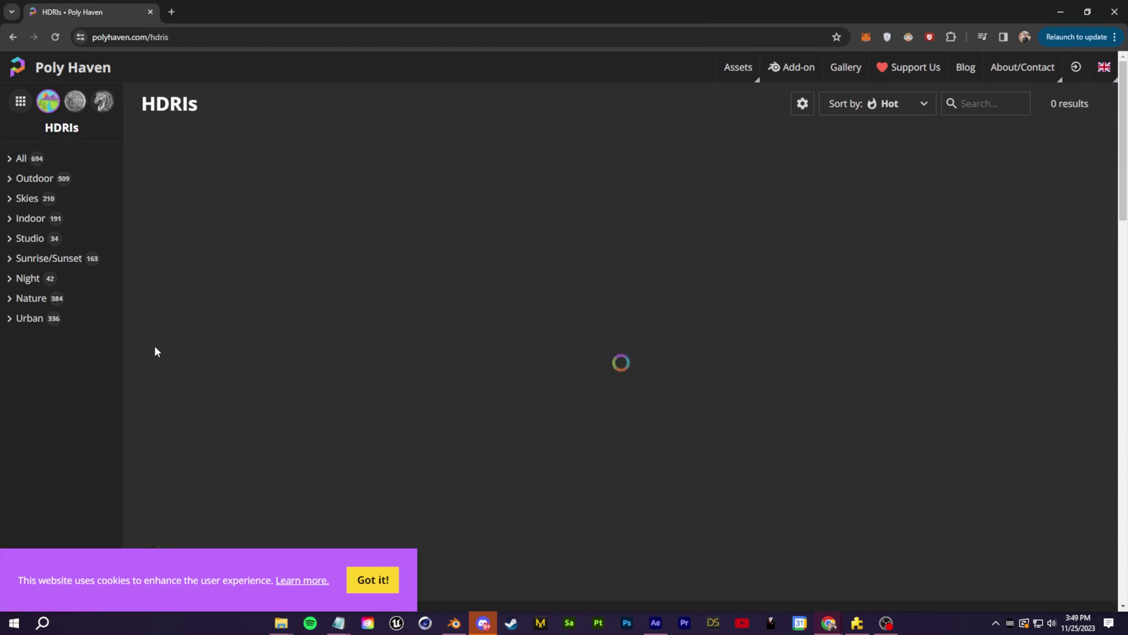
click(355, 578)
scroll(497, 423, down, 3)
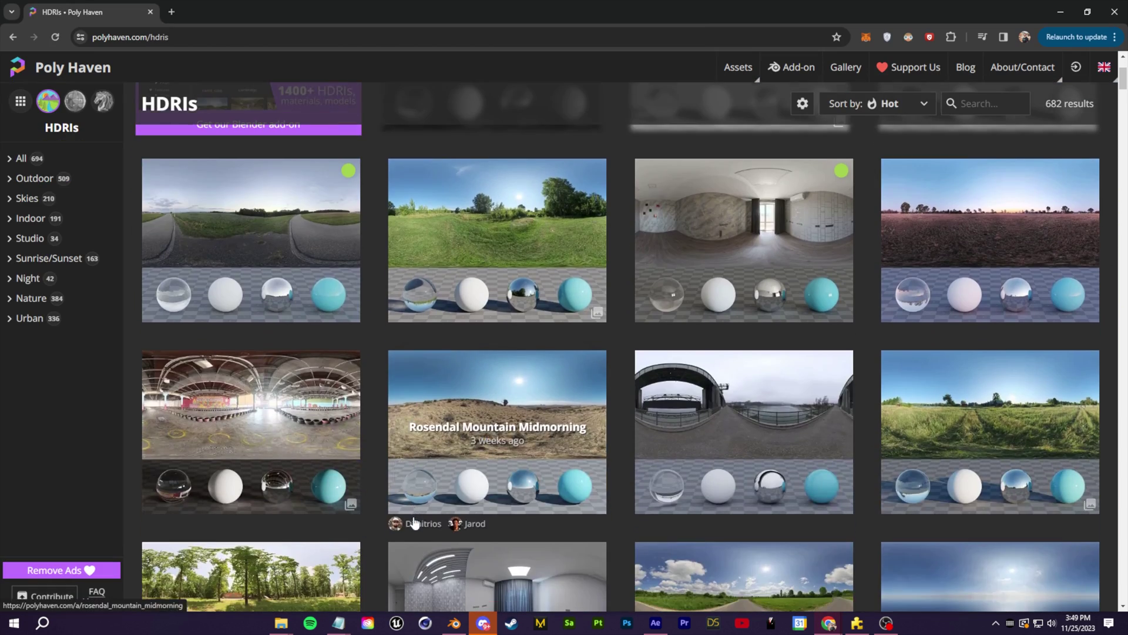
Step: Shrink and reposition the browser window so the HDRI library can be compared with the van footage behind it
drag(509, 5, 470, 206)
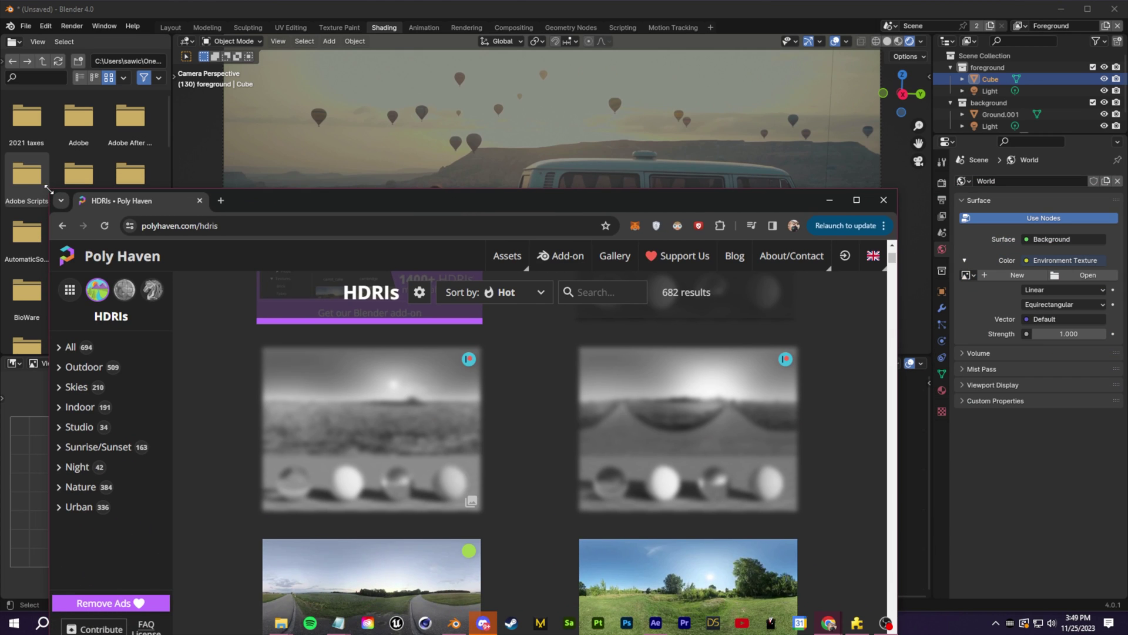
drag(49, 190, 448, 361)
drag(685, 399, 253, 365)
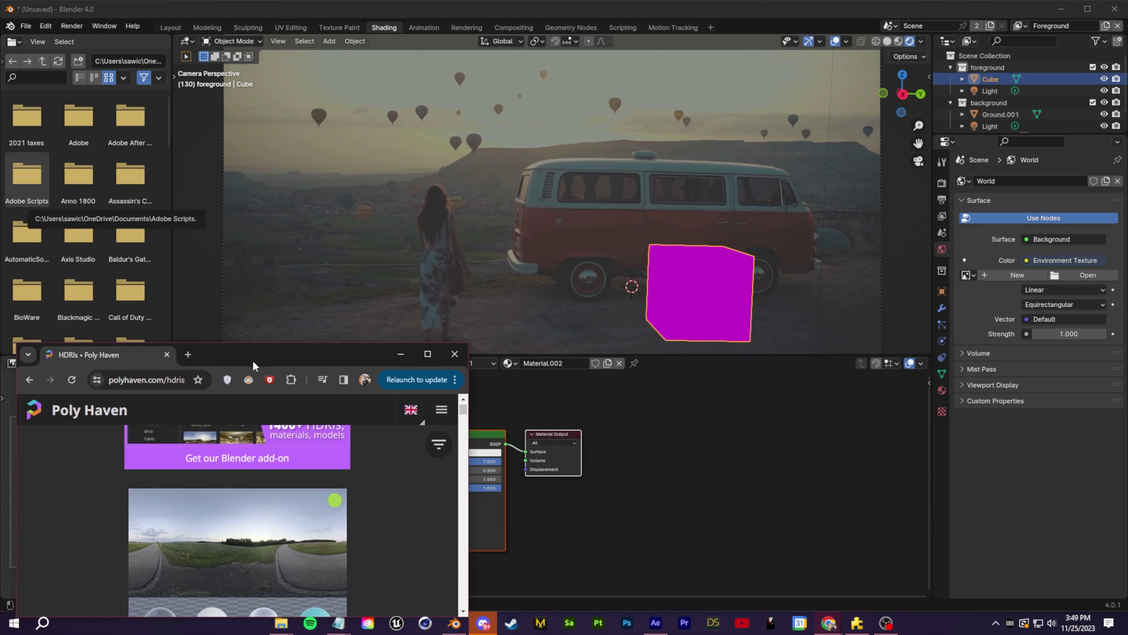
drag(470, 442, 993, 441)
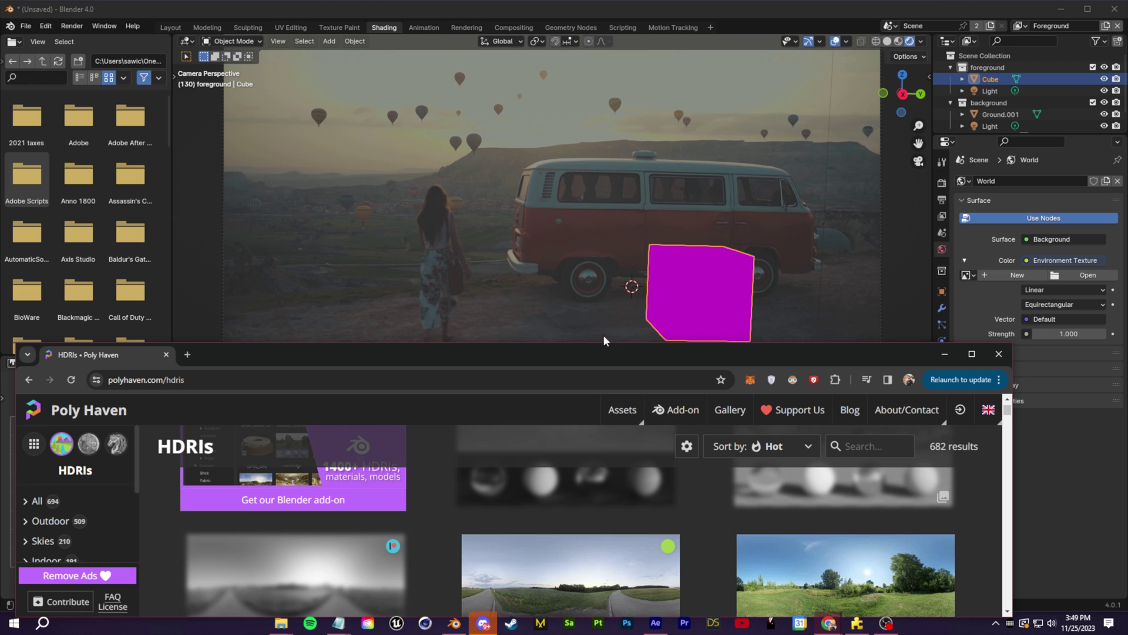
drag(606, 343, 606, 285)
Step: Browse the HDRIs for a sunset resembling the footage and open Rosendal Park Sunset
scroll(665, 470, down, 5)
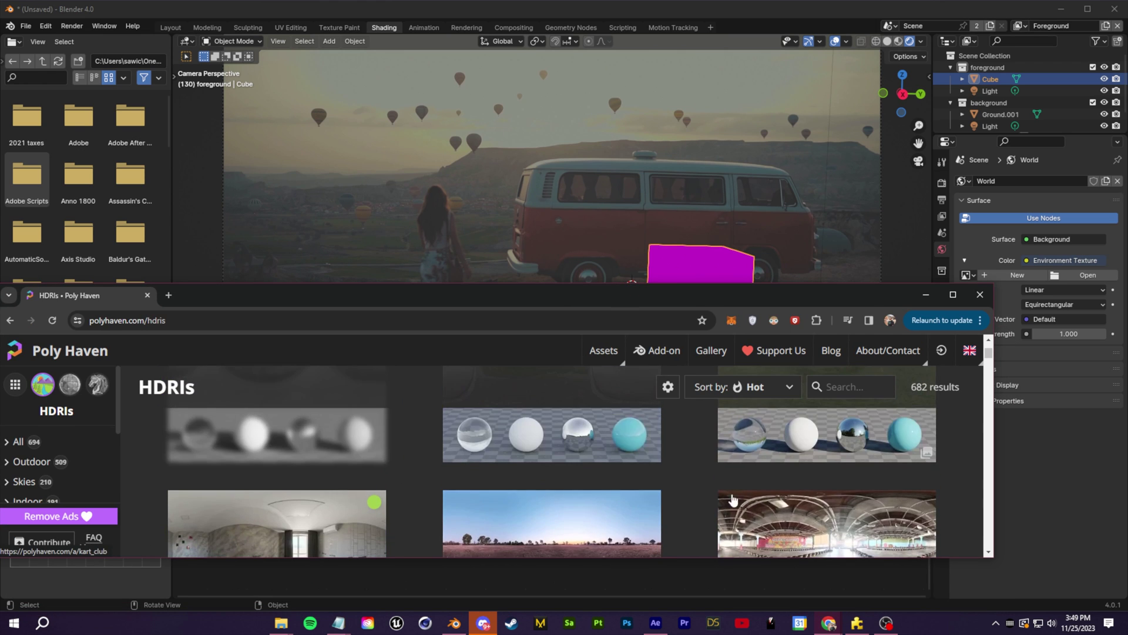
scroll(611, 447, down, 1)
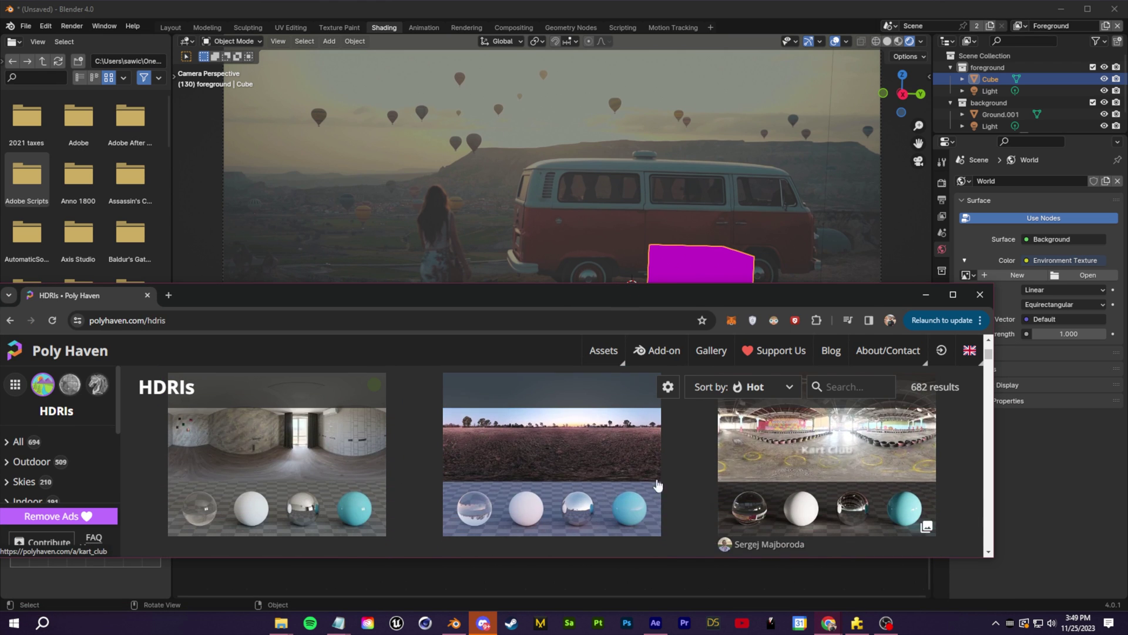
click(611, 445)
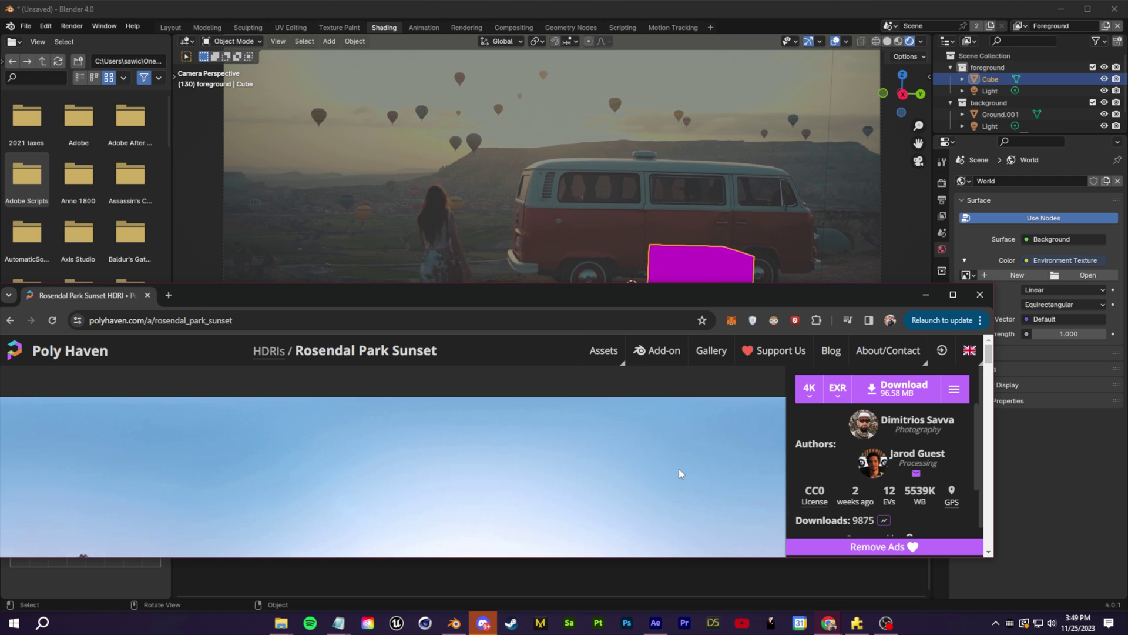
Step: Open the Belfast Sunset HDRI from the similar HDRIs and look over its page
scroll(668, 474, down, 4)
scroll(663, 478, down, 3)
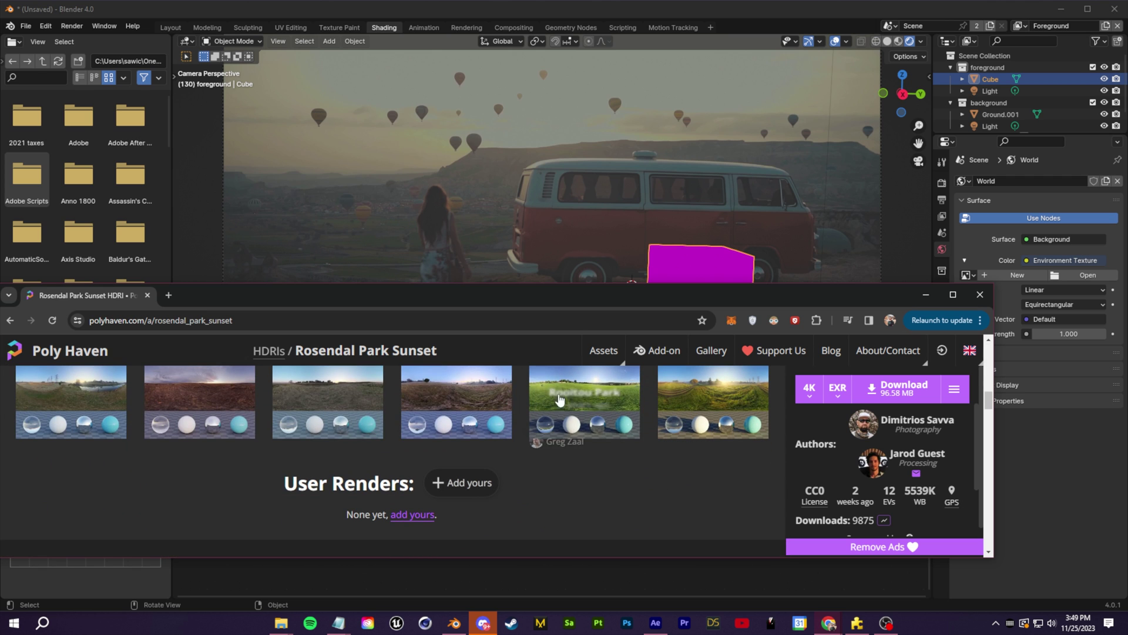
click(210, 407)
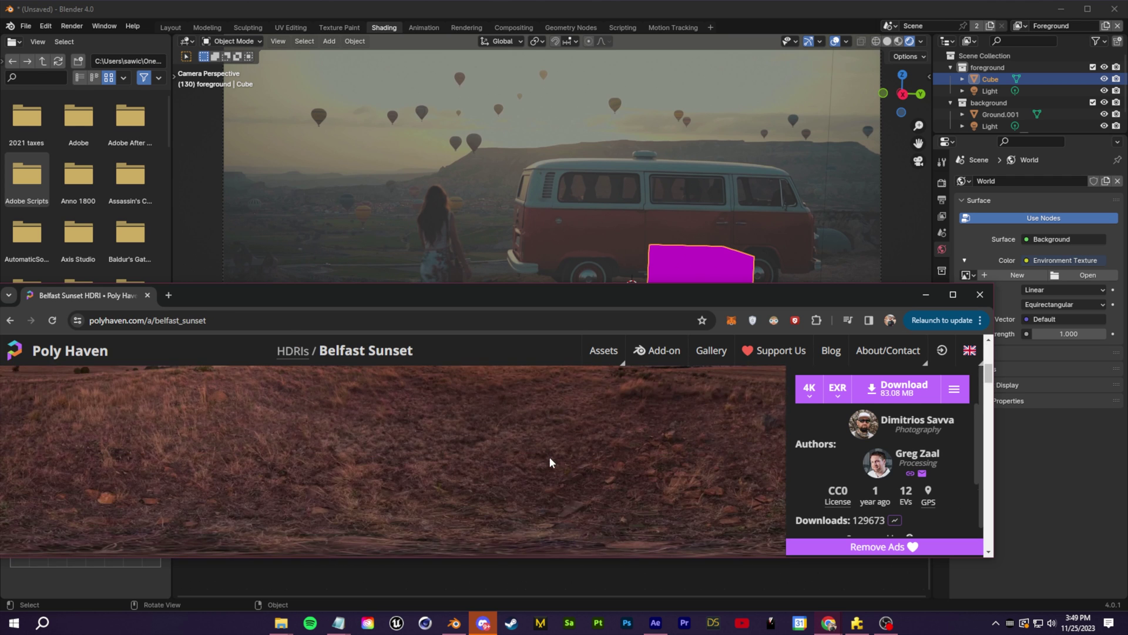
scroll(477, 449, down, 5)
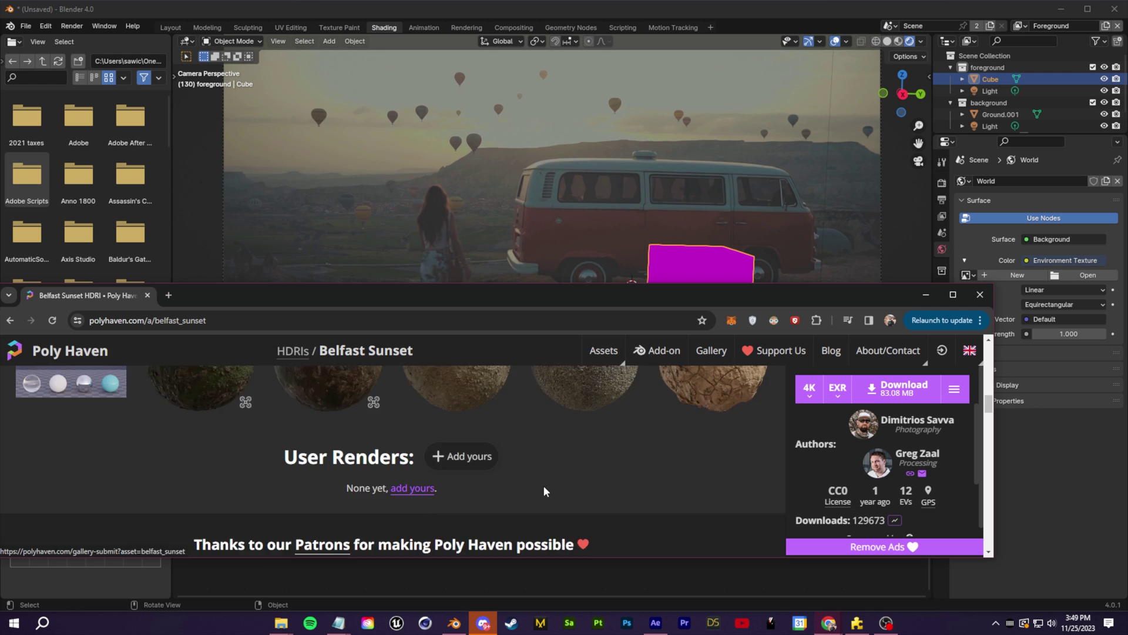
scroll(543, 484, up, 5)
Step: Download the Belfast Sunset HDRI as a 4K EXR and save it as belfast_sunset_4k in the footage folder
click(903, 392)
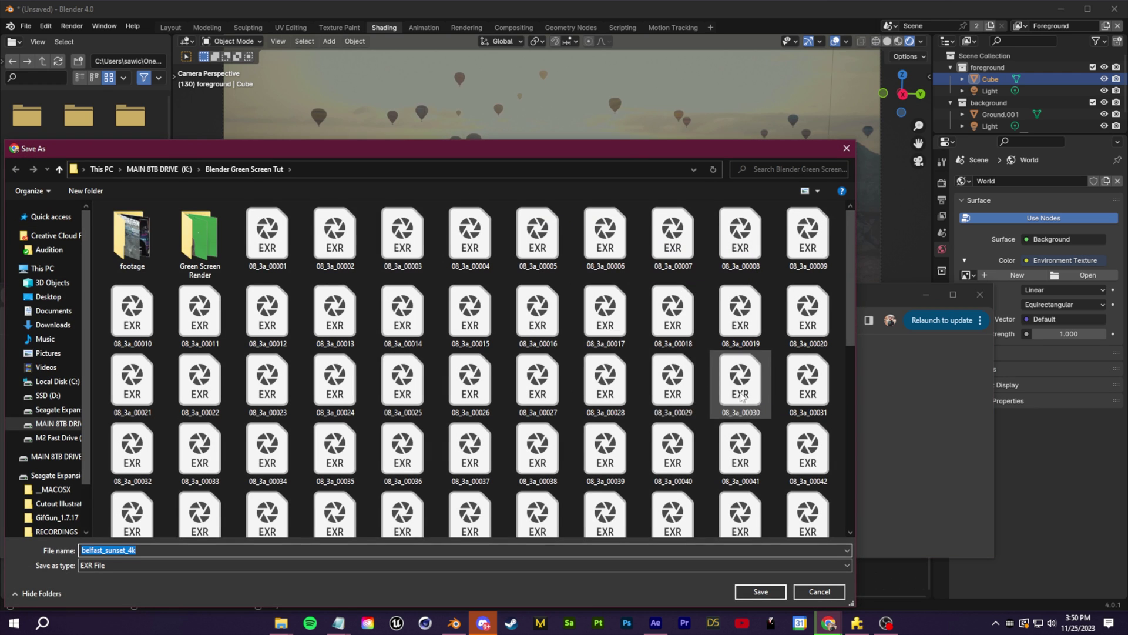
double_click(132, 238)
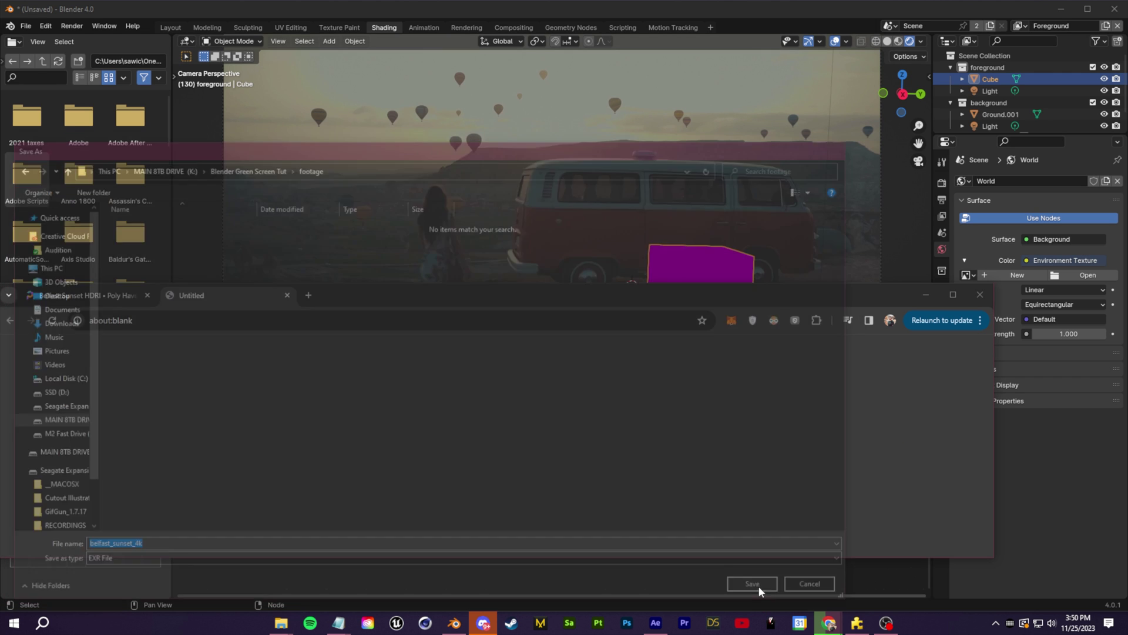
click(761, 589)
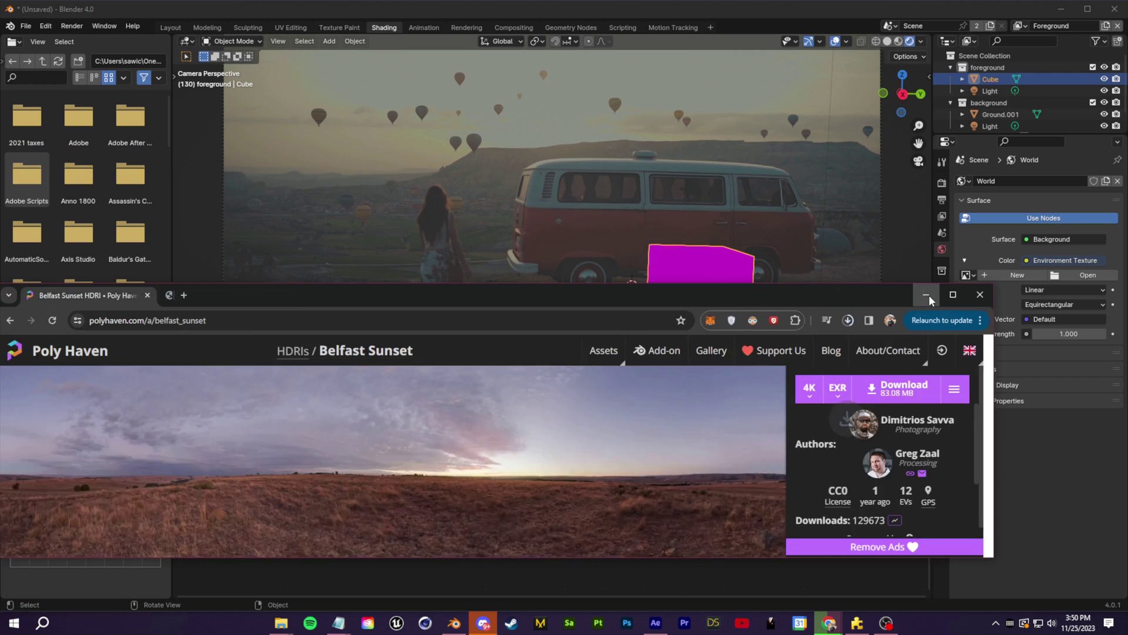
Step: Return to Blender and load belfast_sunset_4k.exr into the world's Environment Texture
click(1067, 328)
click(1088, 275)
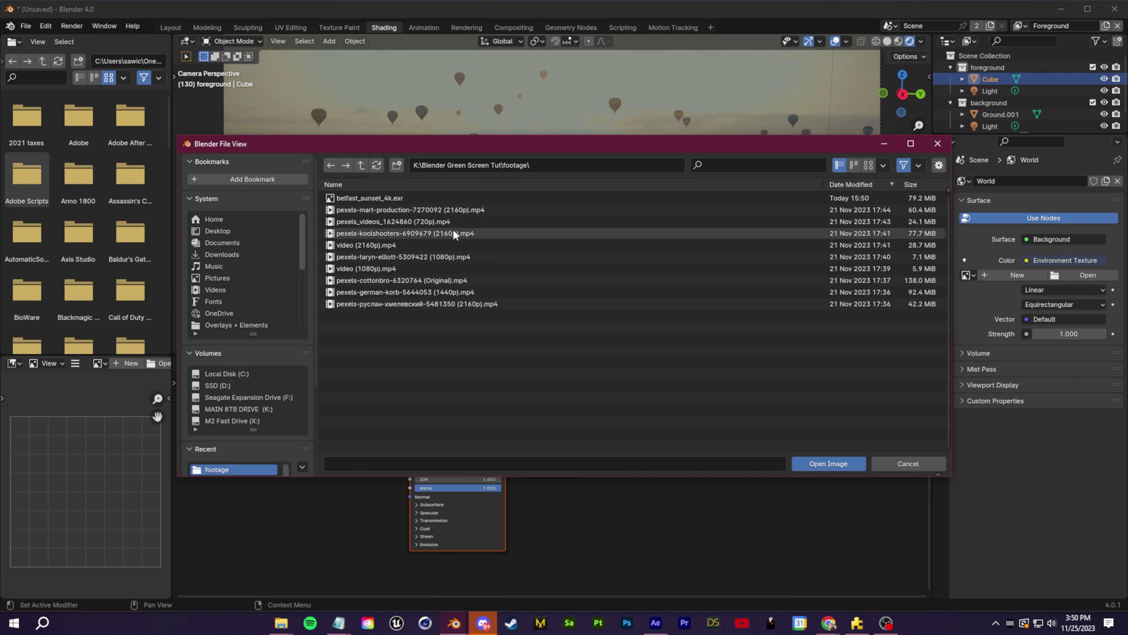
click(423, 198)
click(819, 464)
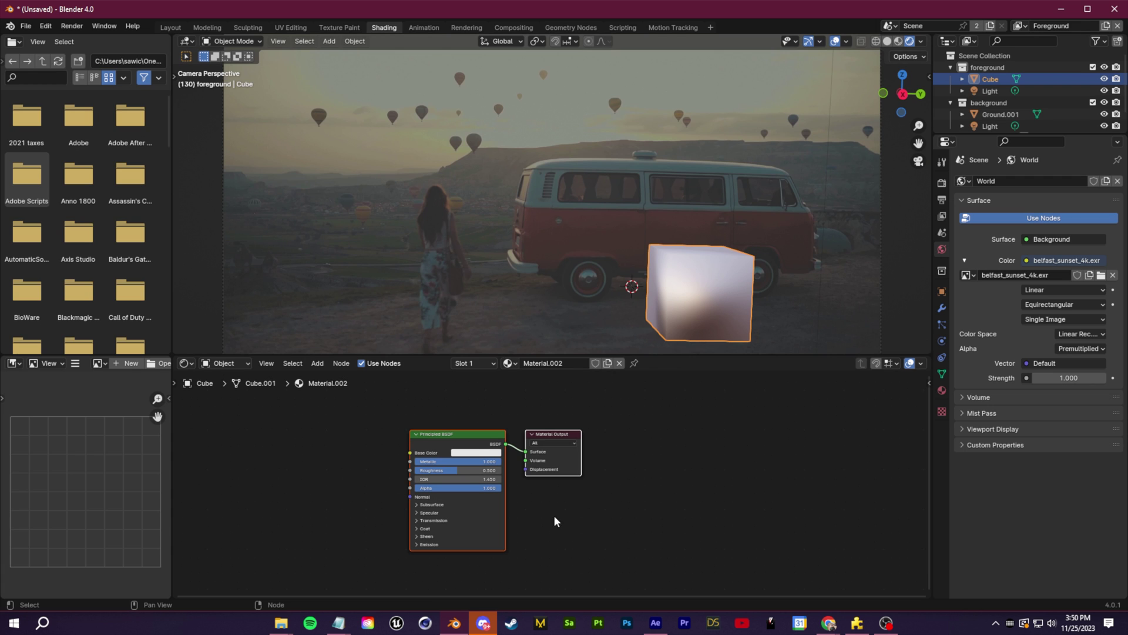
Step: Apply Shade Smooth to the cube in front of the van
scroll(576, 533, up, 3)
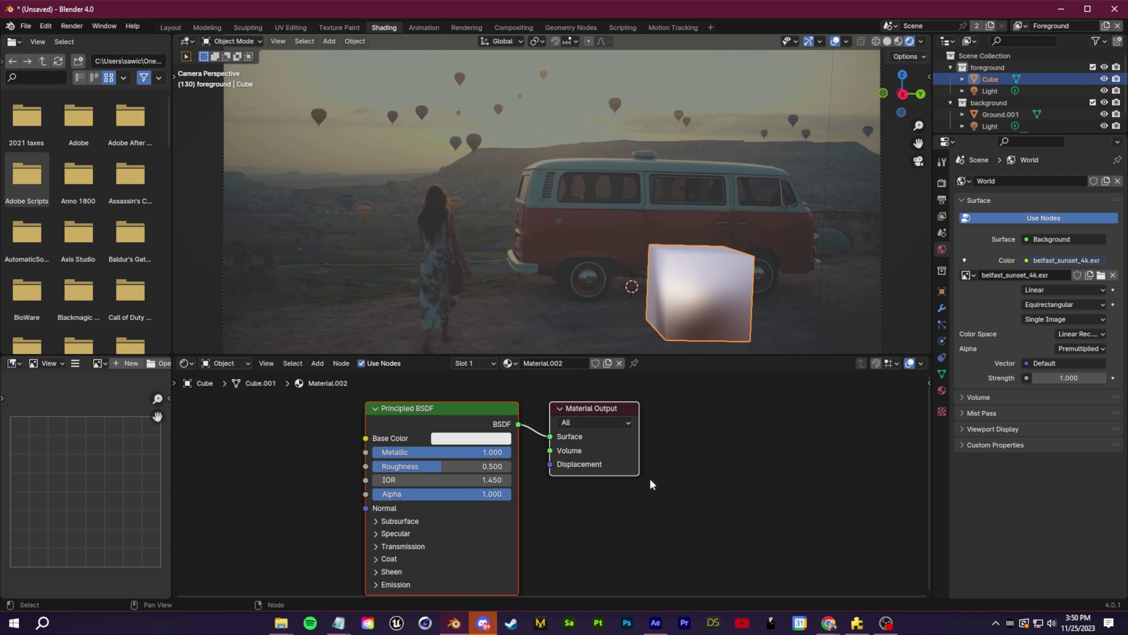
right_click(696, 294)
click(687, 295)
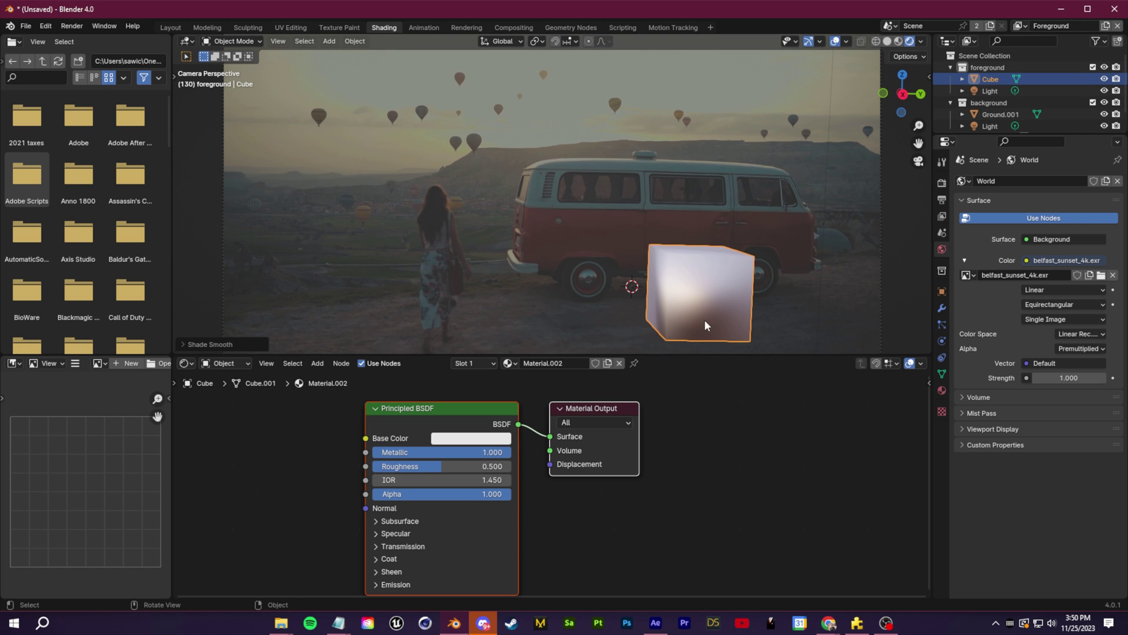
Step: Lower the Roughness of the cube's metallic material to 0.059, inspect the sunset reflections, and raise it slightly
scroll(684, 333, down, 2)
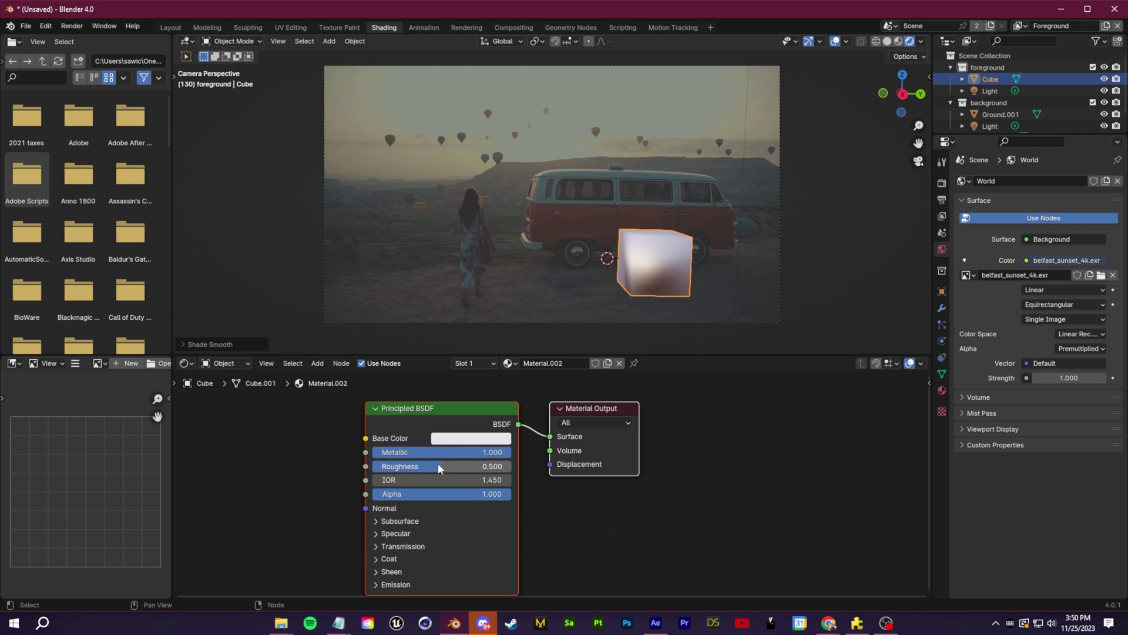
drag(438, 467, 381, 466)
scroll(663, 282, up, 6)
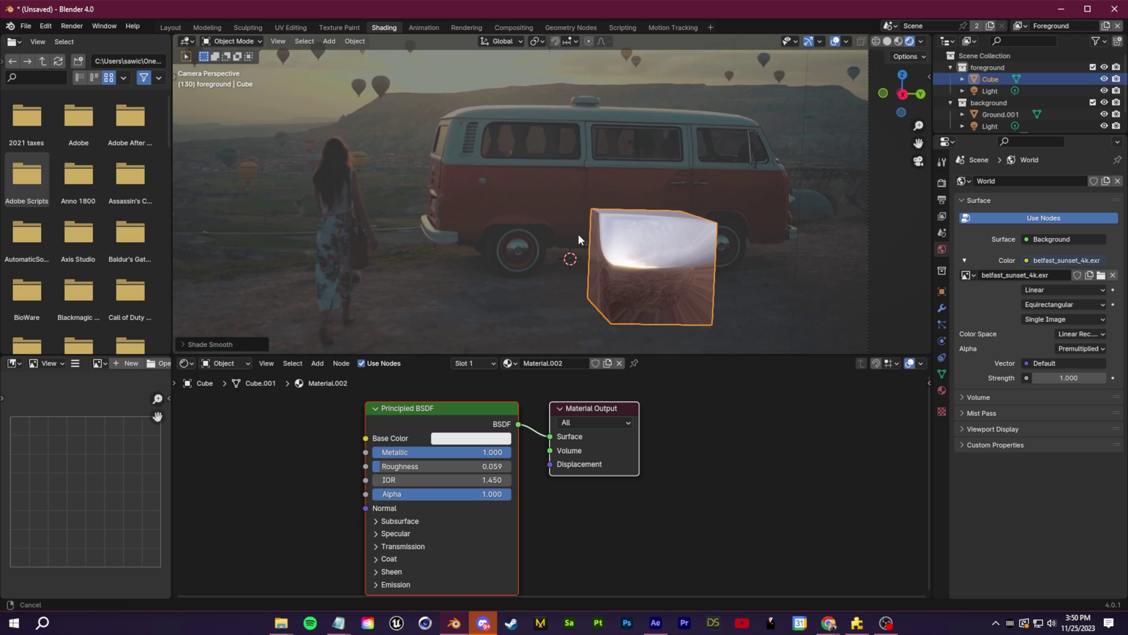
scroll(517, 259, down, 6)
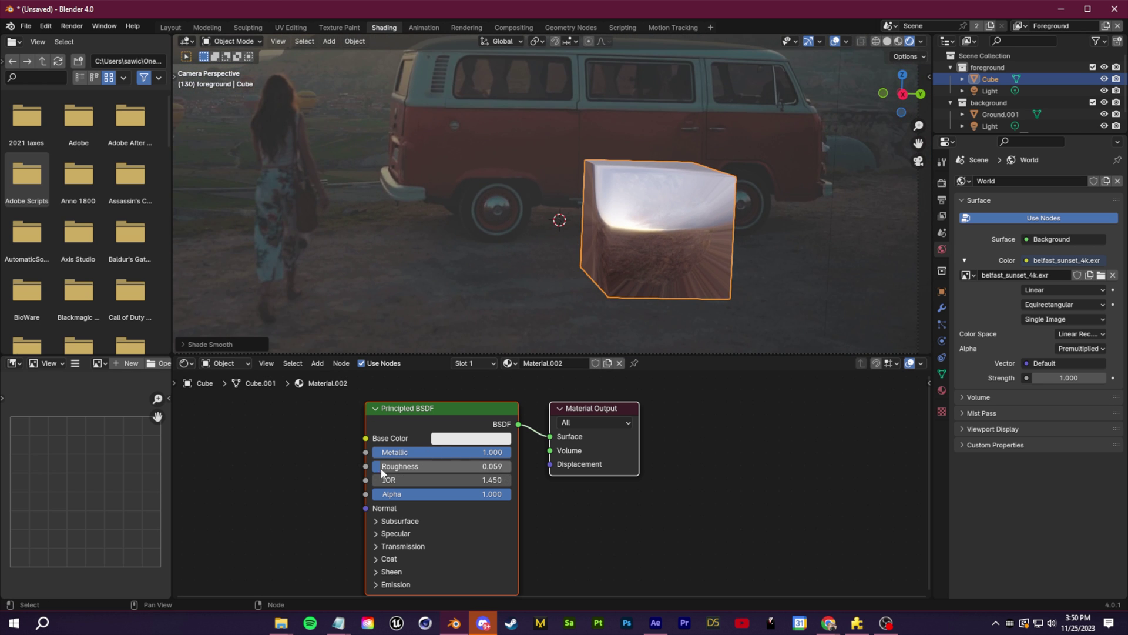
mouse_move(381, 467)
mouse_down()
mouse_move(470, 467)
mouse_move(376, 465)
mouse_move(452, 466)
mouse_move(401, 466)
mouse_up()
scroll(635, 214, down, 4)
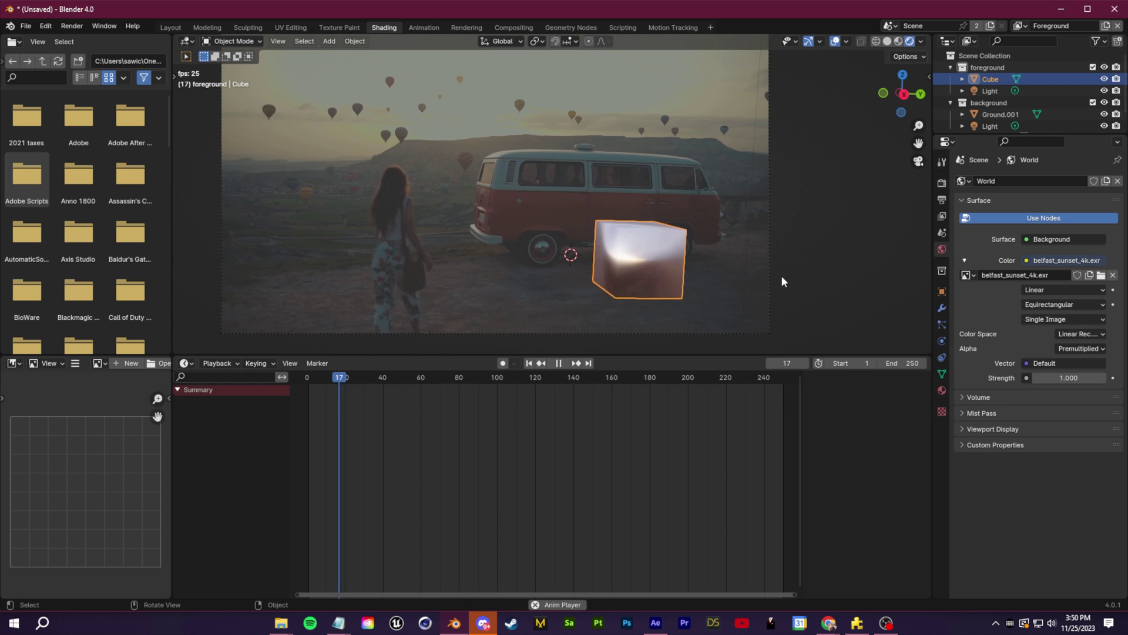
Step: Stop the shot's playback and add a Monkey mesh to the foreground collection at the 3D cursor
click(781, 275)
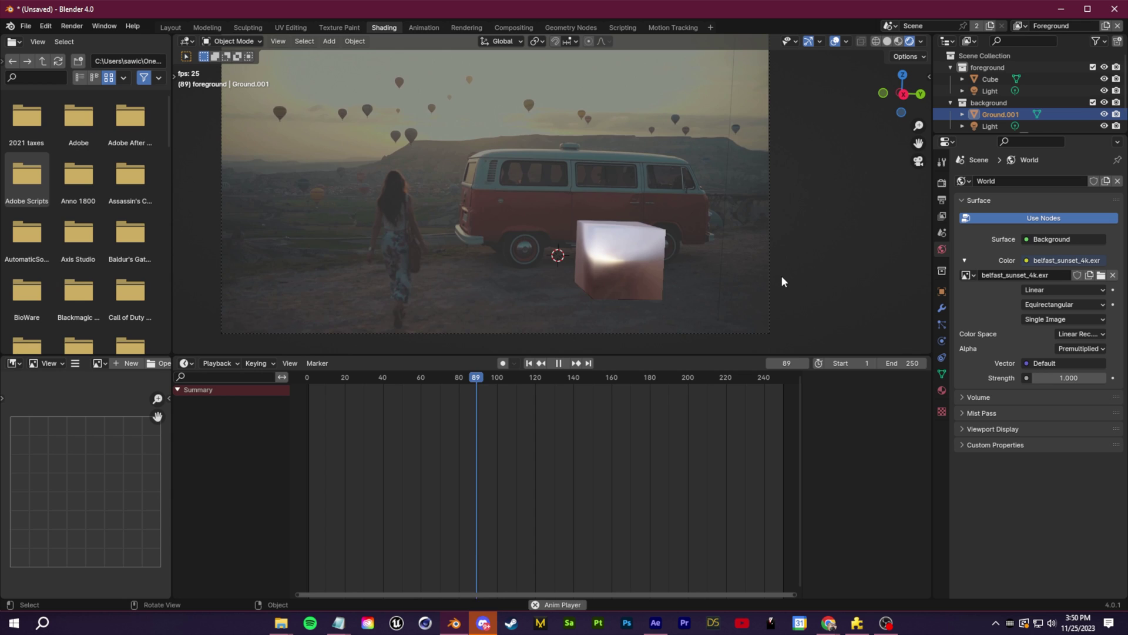
key(space)
key(shift+a)
mouse_move(674, 269)
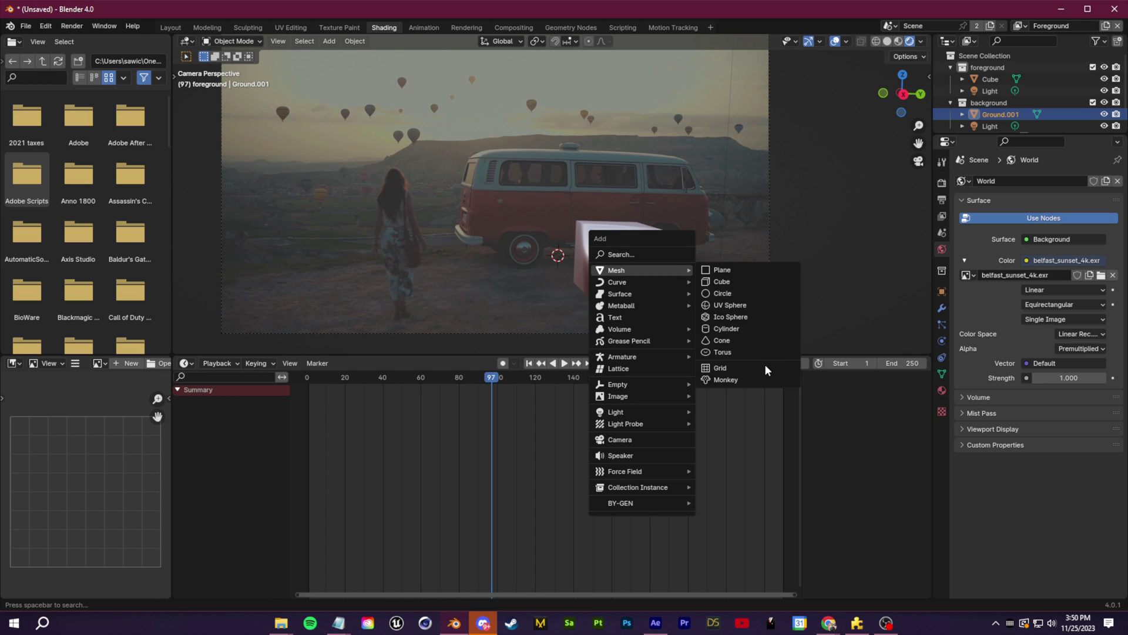
click(755, 380)
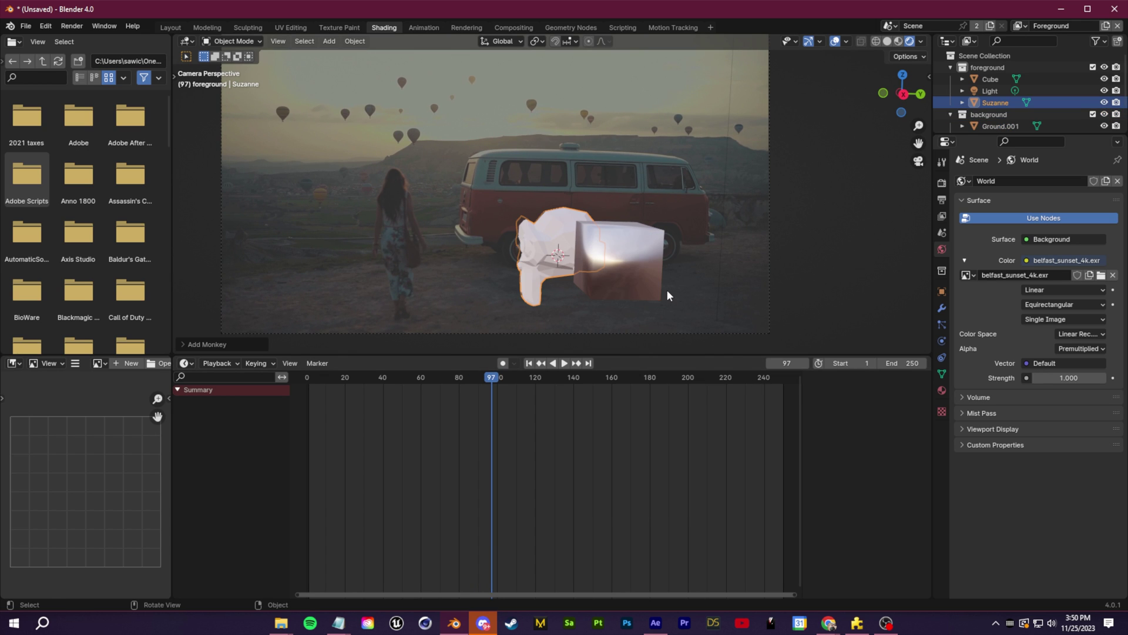
Step: Duplicate the metallic cube within the foreground collection
click(1002, 79)
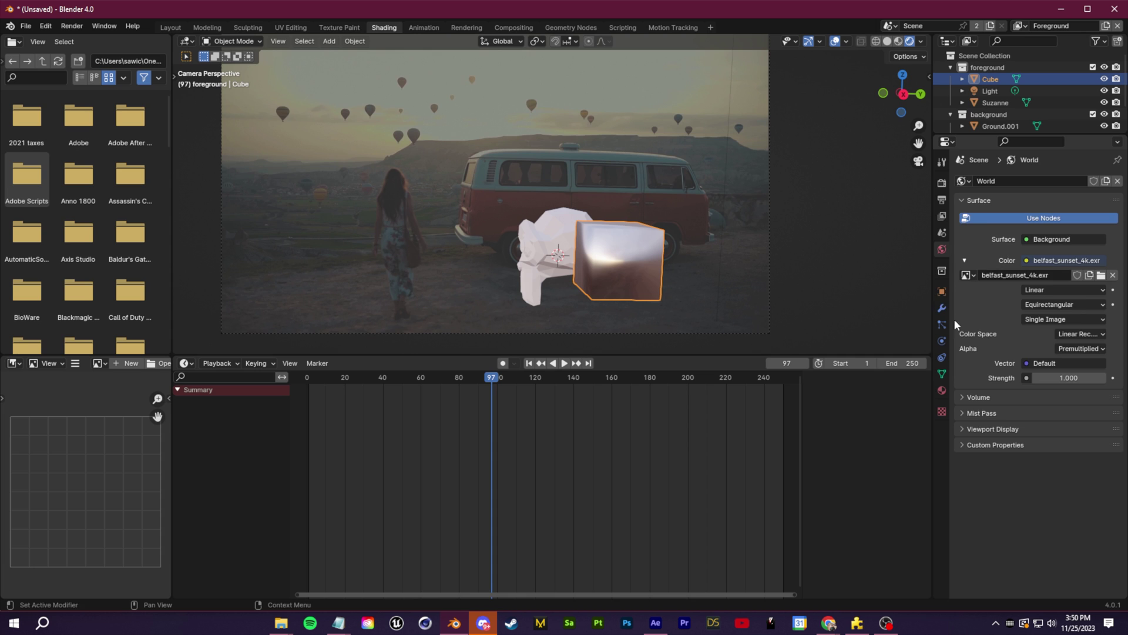
click(942, 291)
right_click(1000, 79)
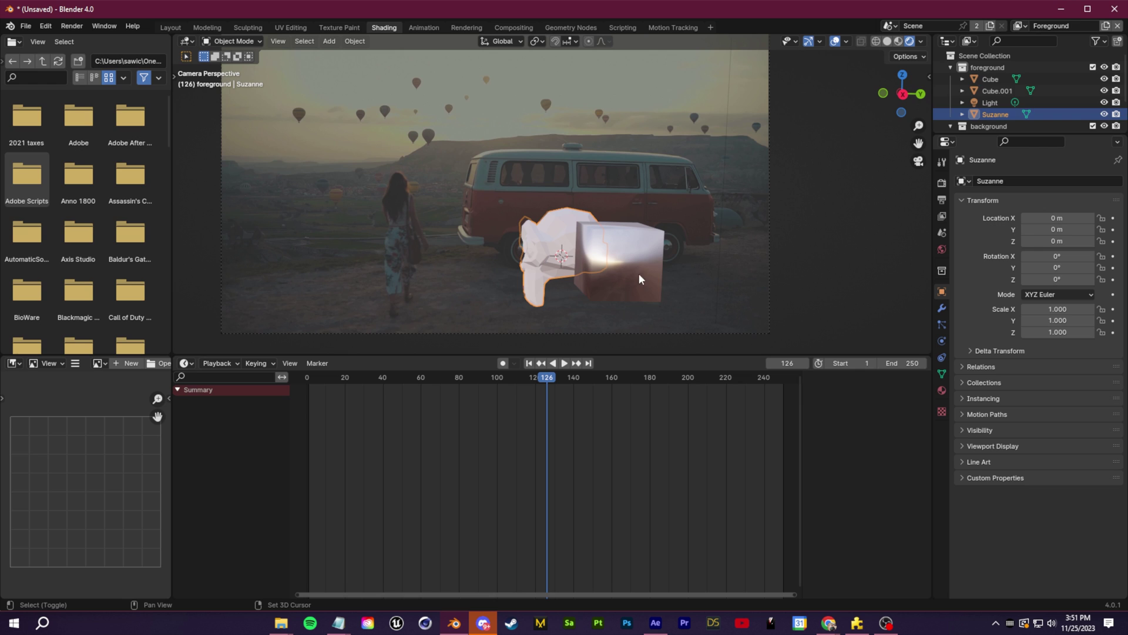
Step: Snap Suzanne to the duplicated cube's position with Selection to Active, keeping Cube.001 as the active object
shift+click(651, 250)
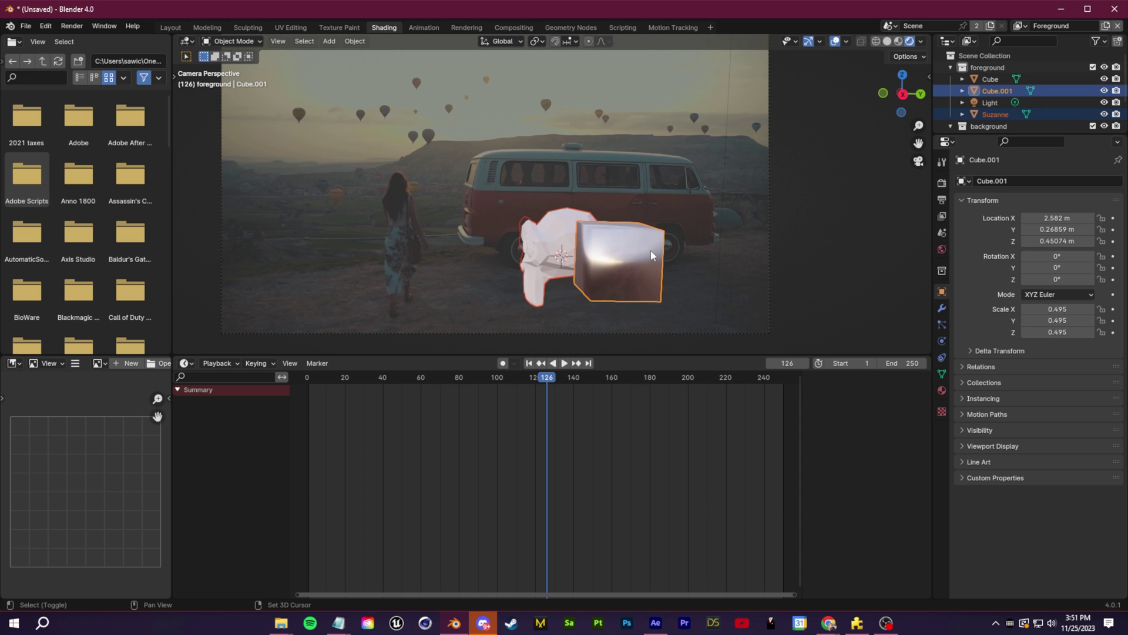
key(shift+s)
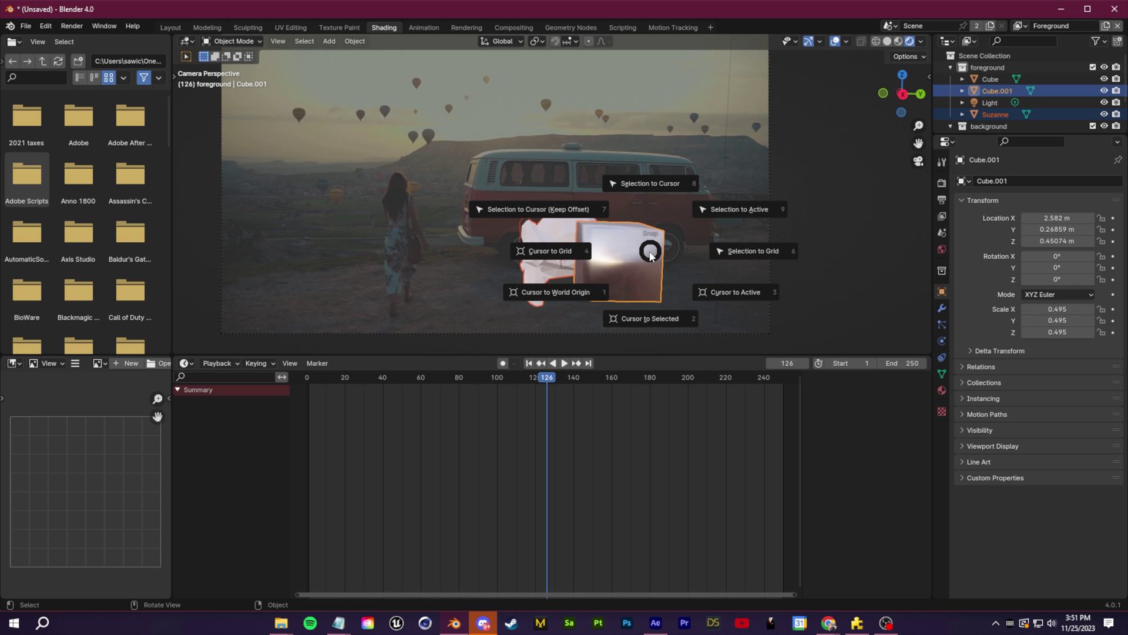
click(744, 210)
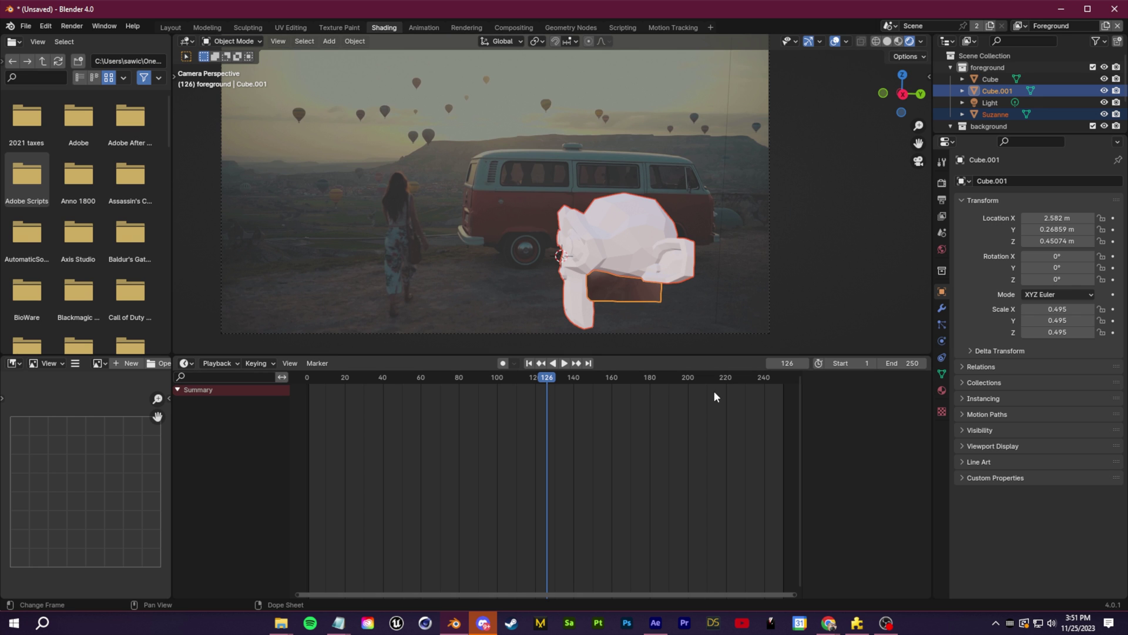
Step: At frame 89, hide both foreground cubes and rename them cube and Track Point Cube
drag(541, 378, 476, 382)
click(1093, 92)
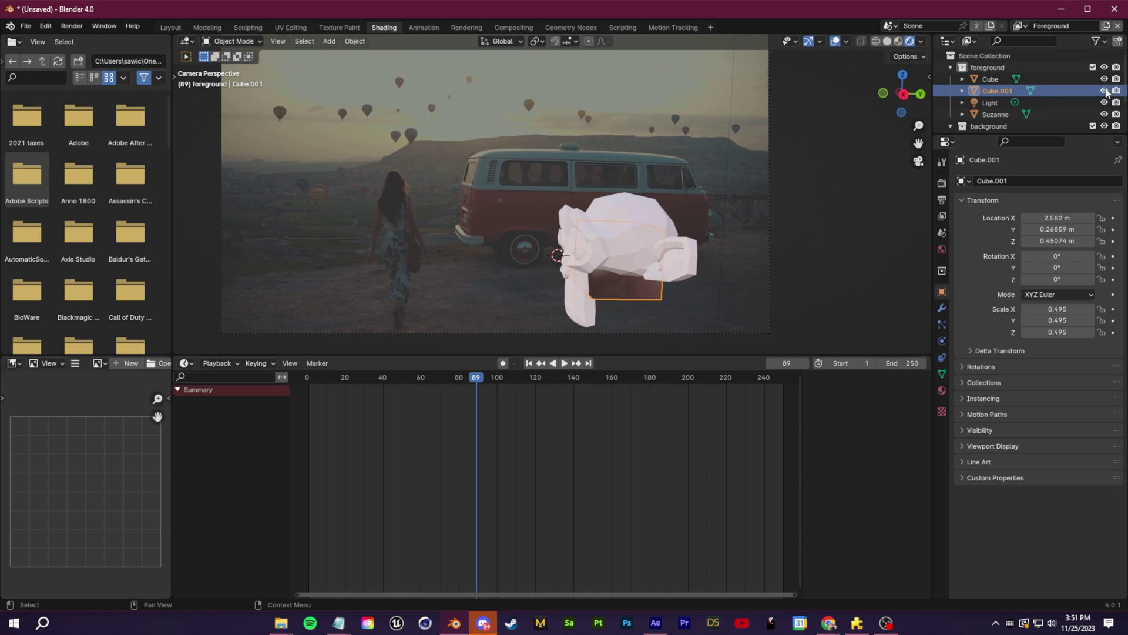
click(1105, 91)
click(1002, 114)
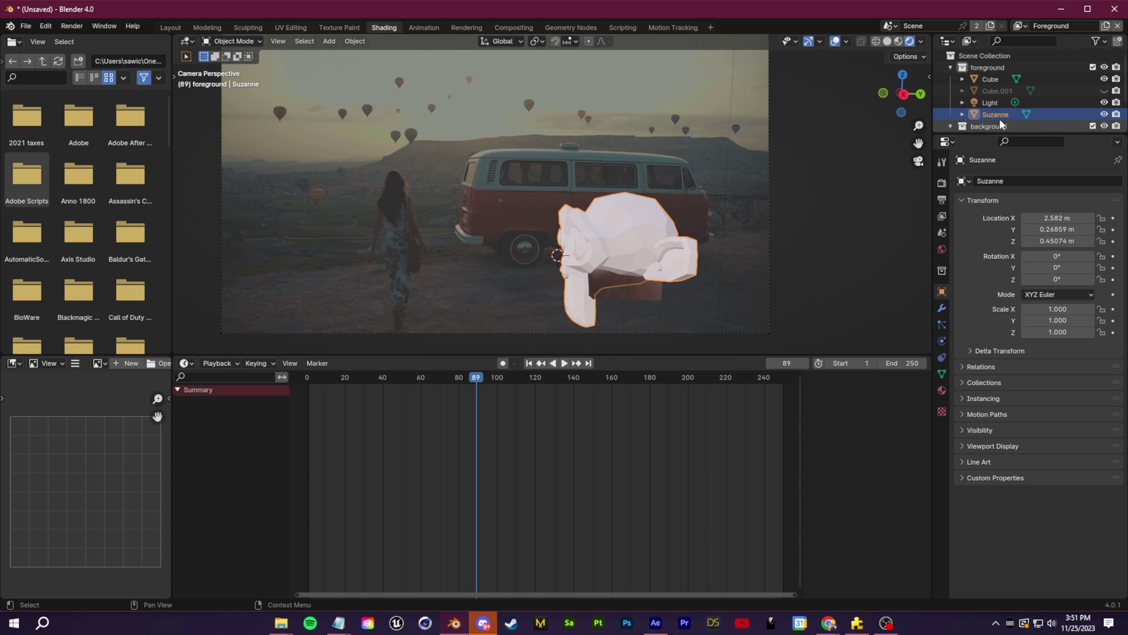
click(1006, 91)
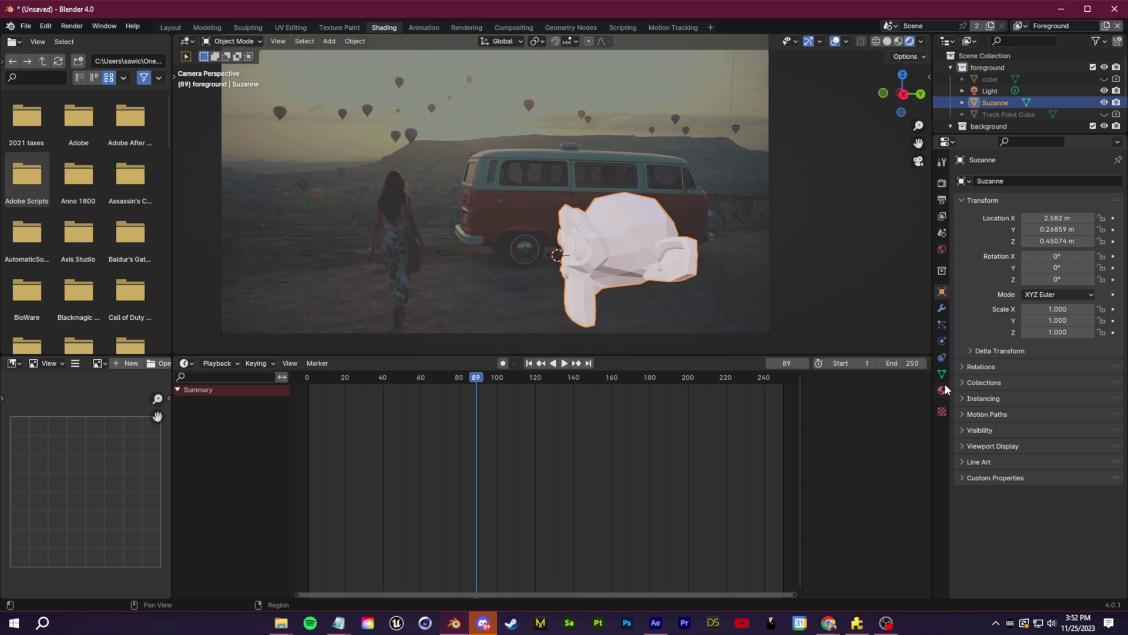
Step: Give Suzanne a new material with Metallic 1.000 and Roughness 0.382
click(942, 390)
click(1043, 234)
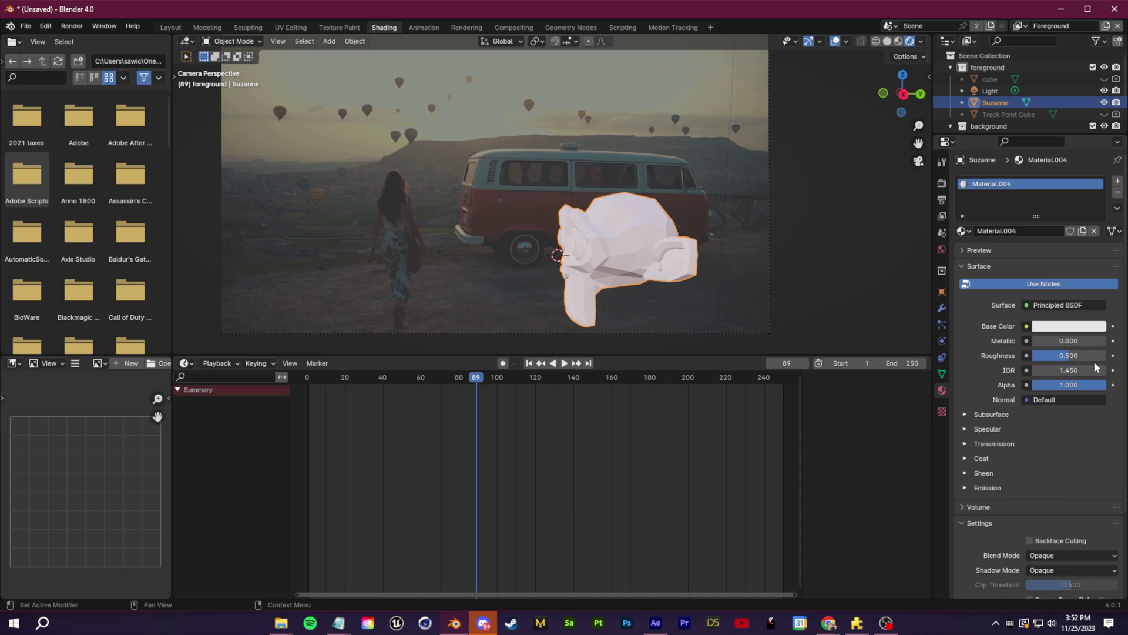
mouse_move(1046, 341)
mouse_down()
mouse_move(1107, 340)
mouse_move(1060, 355)
mouse_up()
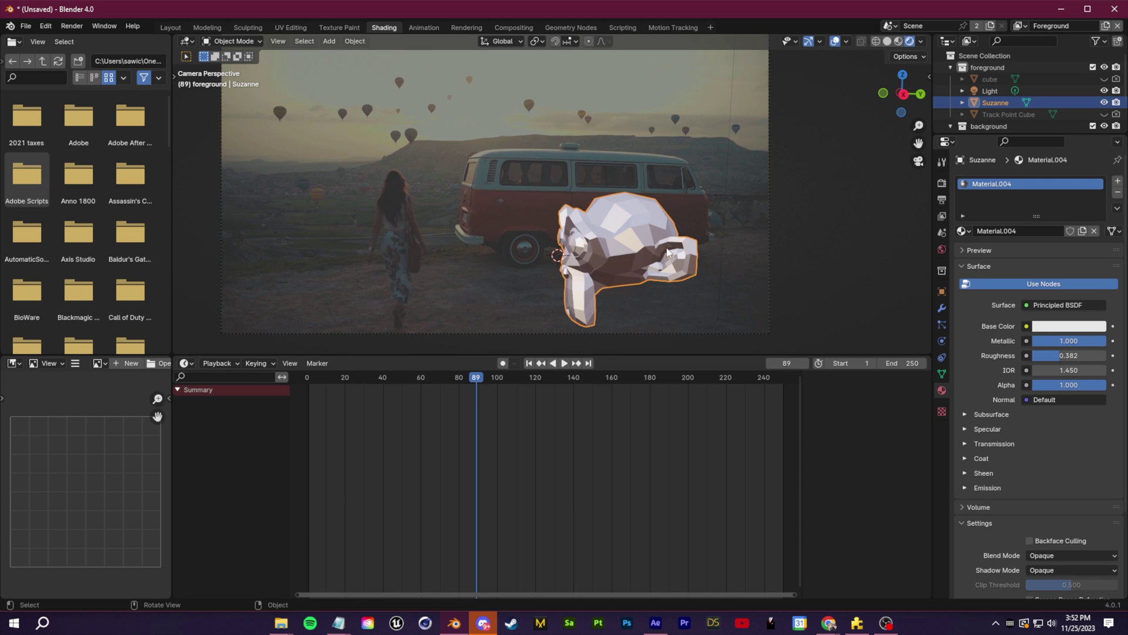
Step: Rotate Suzanne about the Z axis so its face points at the camera, and check it during playback
click(940, 292)
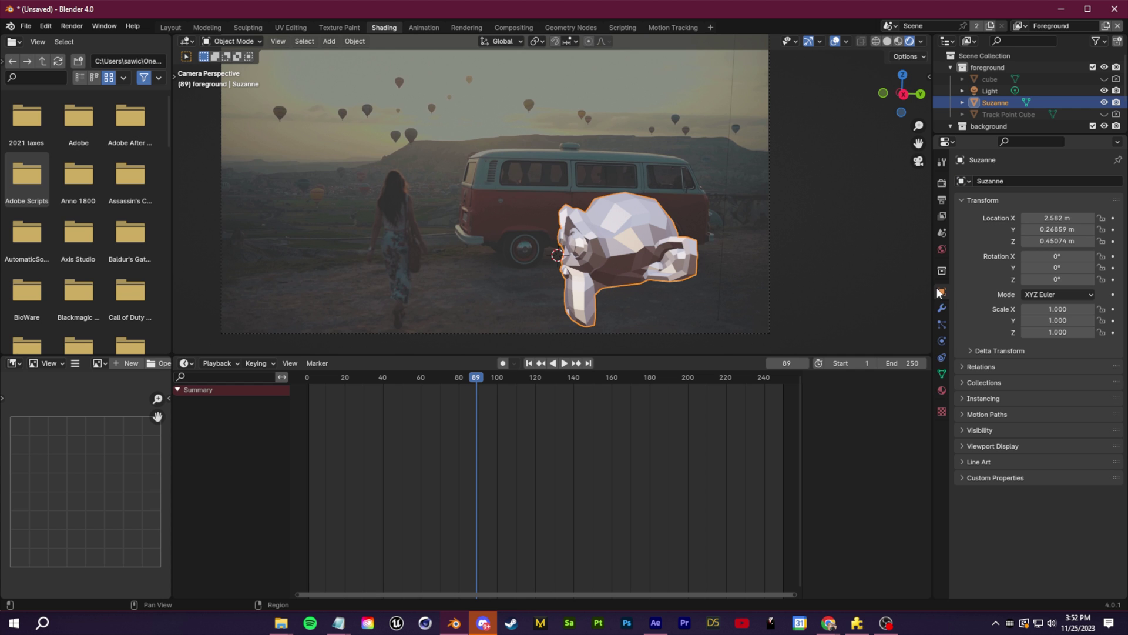
drag(1057, 267, 1093, 281)
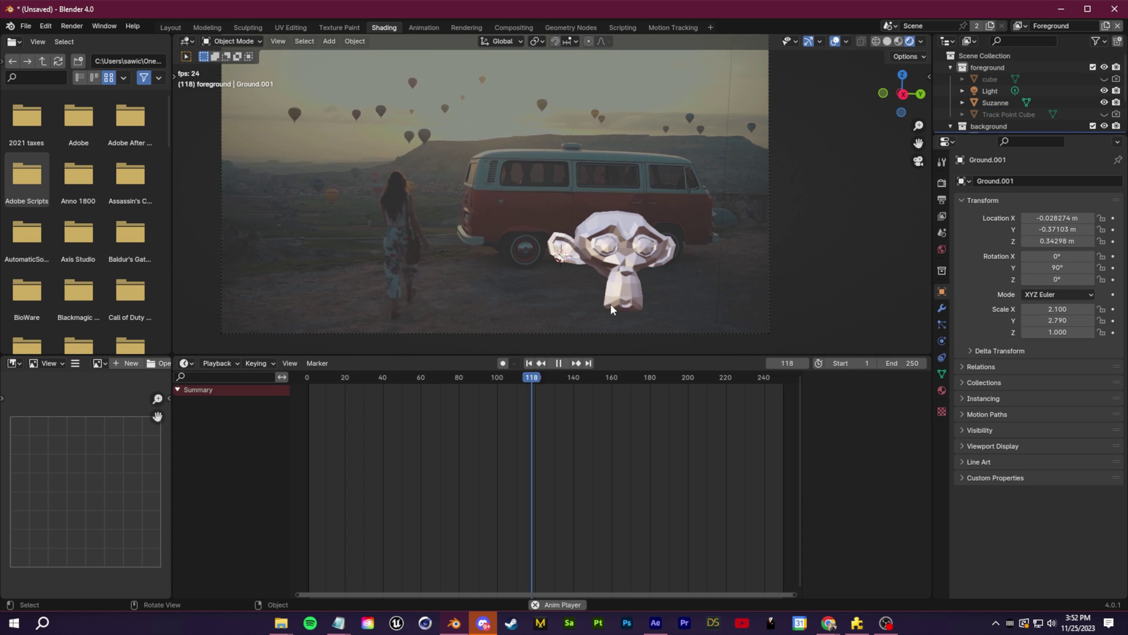
key(KP_0)
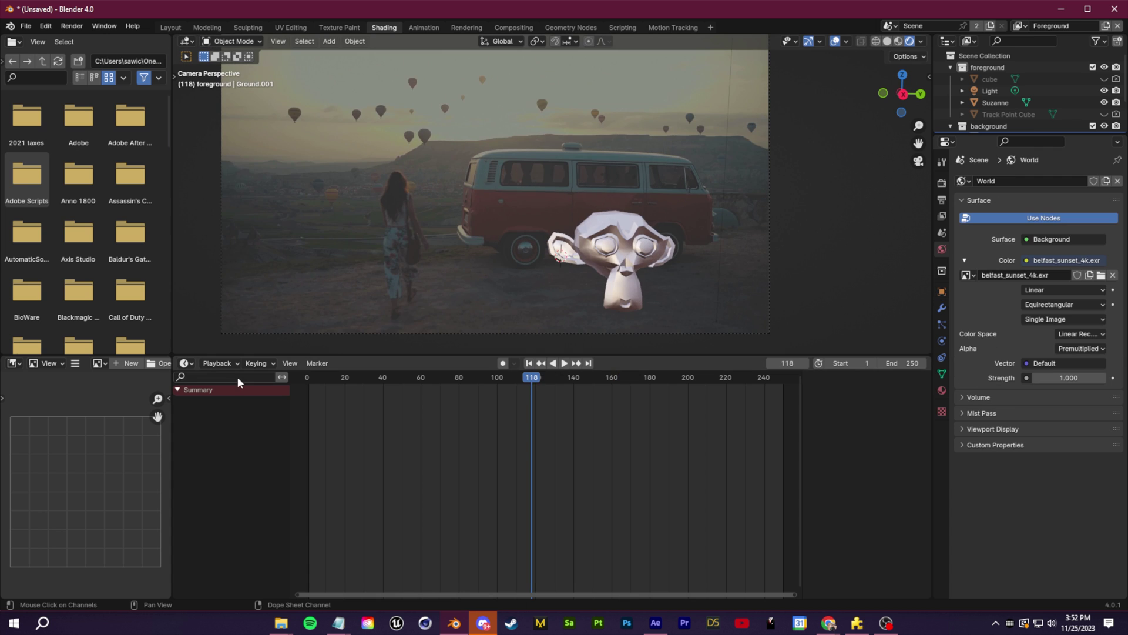
Step: Replace the timeline with the Shader Editor and show the World node tree
click(186, 363)
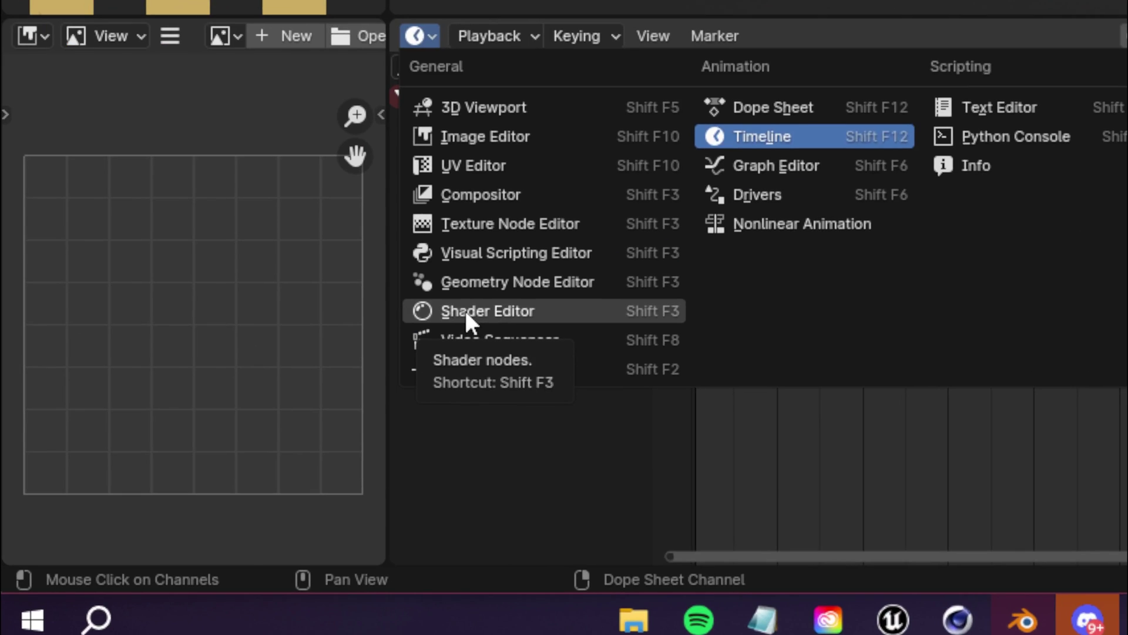
click(202, 485)
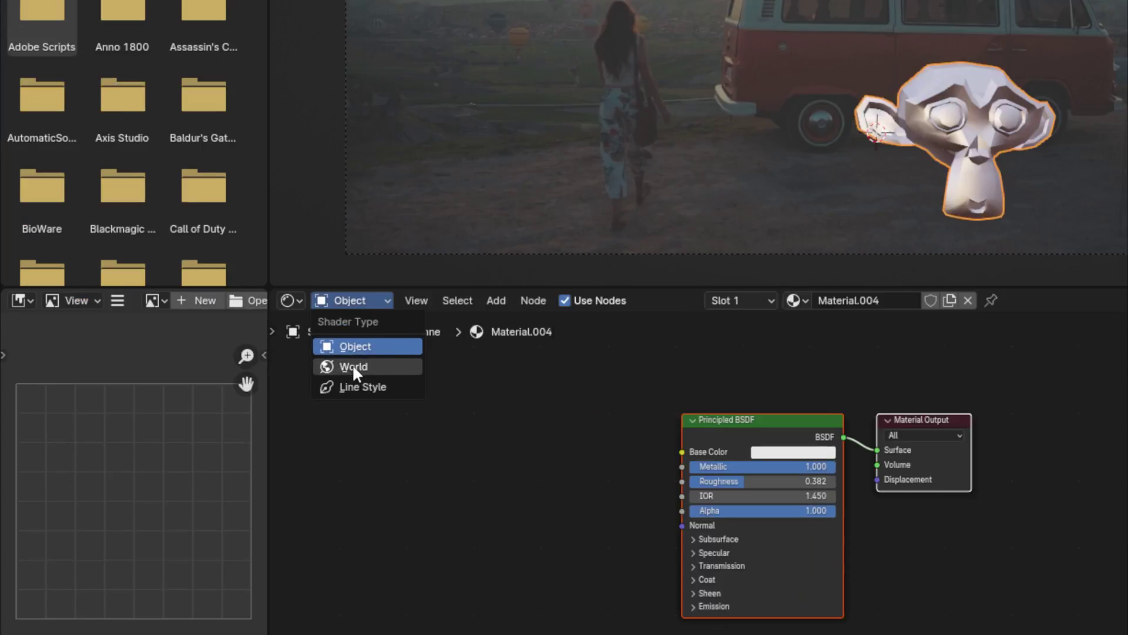
click(226, 405)
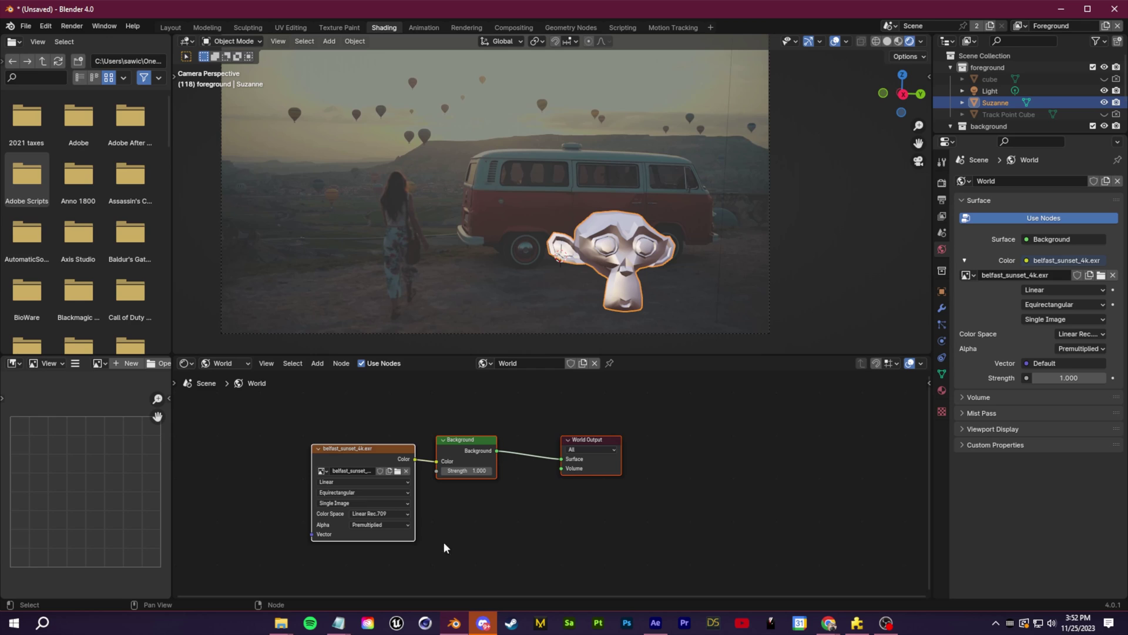
key(Home)
Step: Add Texture Coordinate and Mapping nodes to the belfast_sunset_4k.exr environment texture with the Node Wrangler shortcut
click(594, 574)
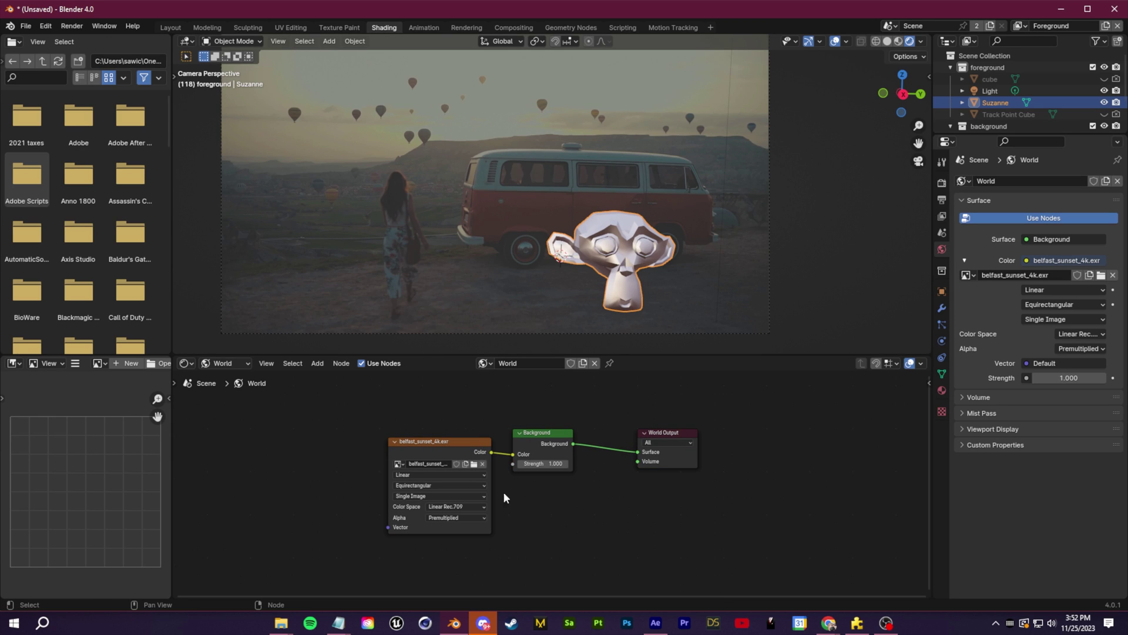
key(ctrl+t)
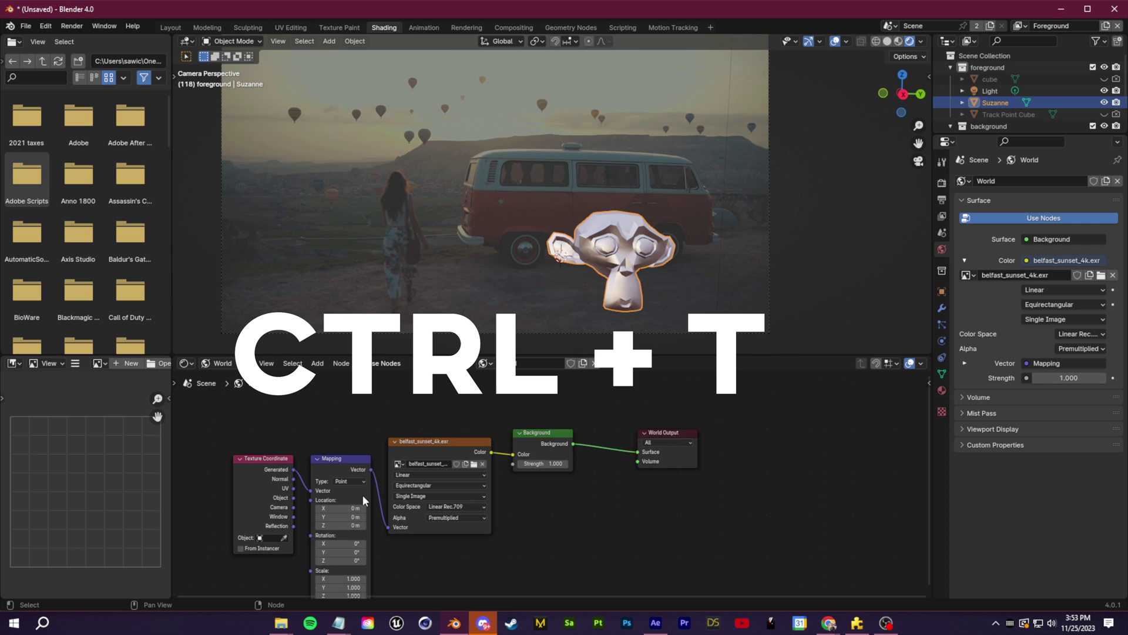
key(Home)
Step: Search the add-on preferences for "node wra" to check that Node Wrangler is enabled, and close the preferences
click(47, 26)
click(70, 180)
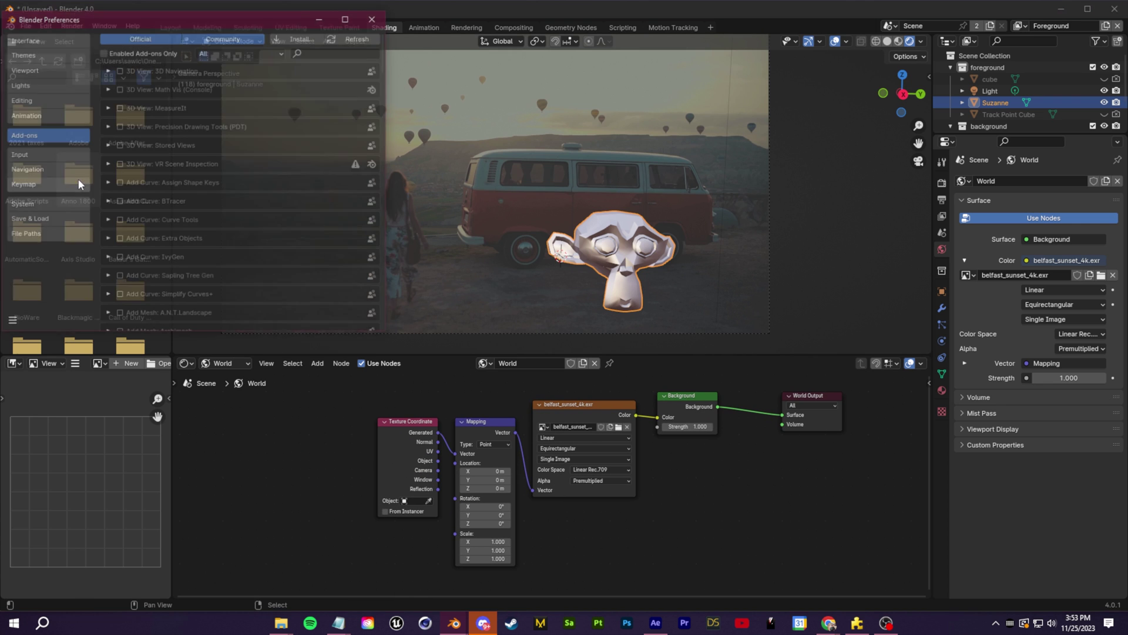
click(331, 52)
text(node wra)
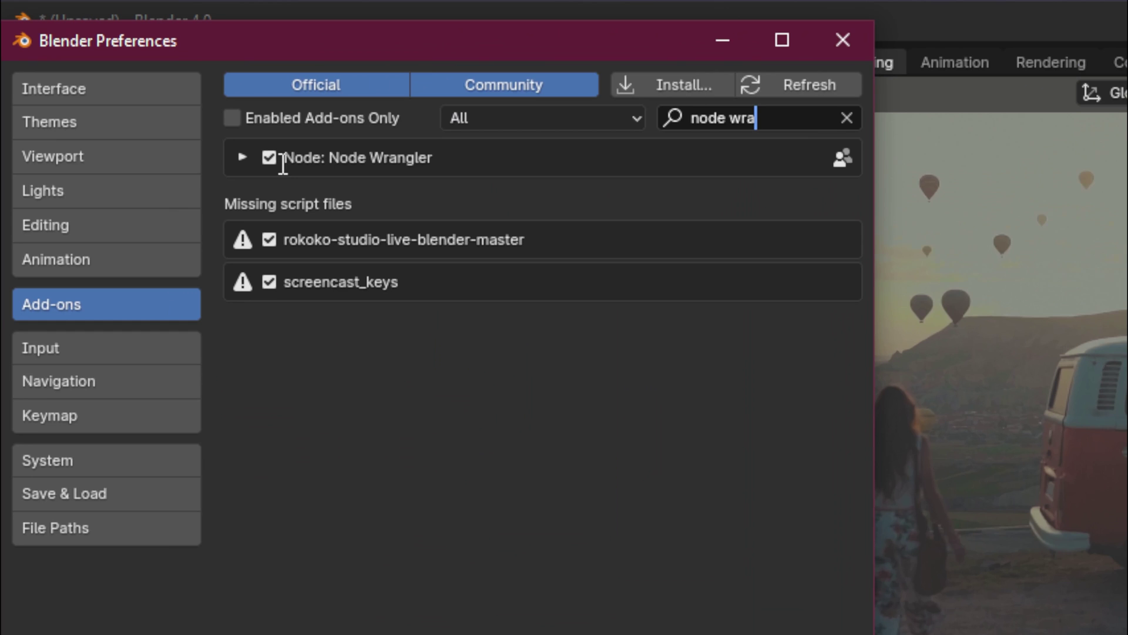
click(842, 39)
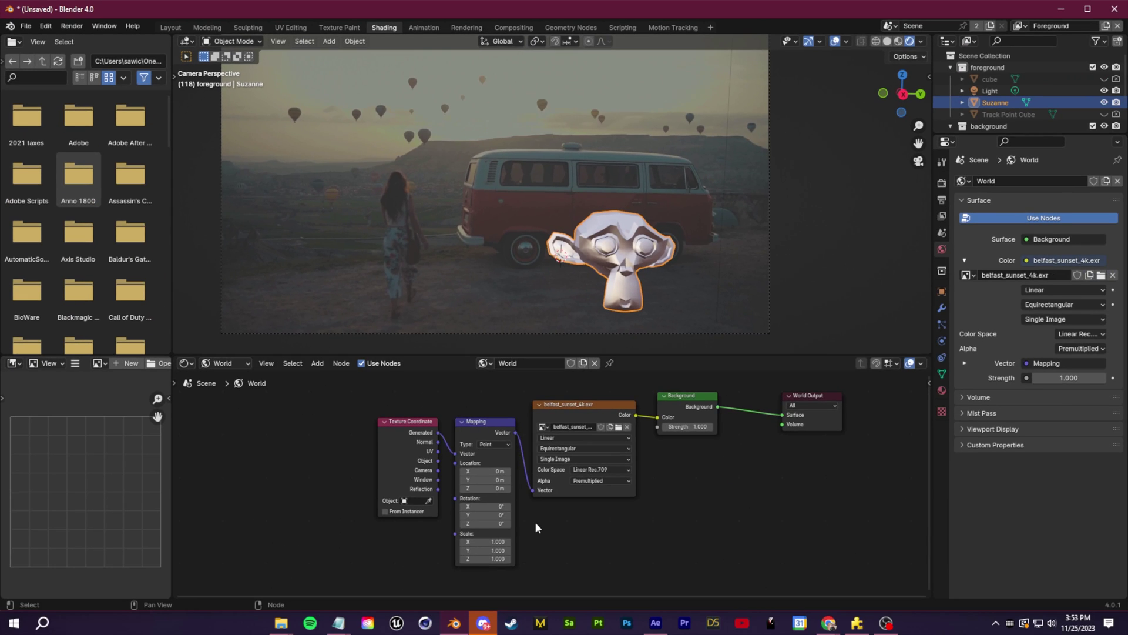
Step: Try rotating the sunset HDRI with the Mapping node's Y rotation and undo the change
scroll(579, 570, up, 3)
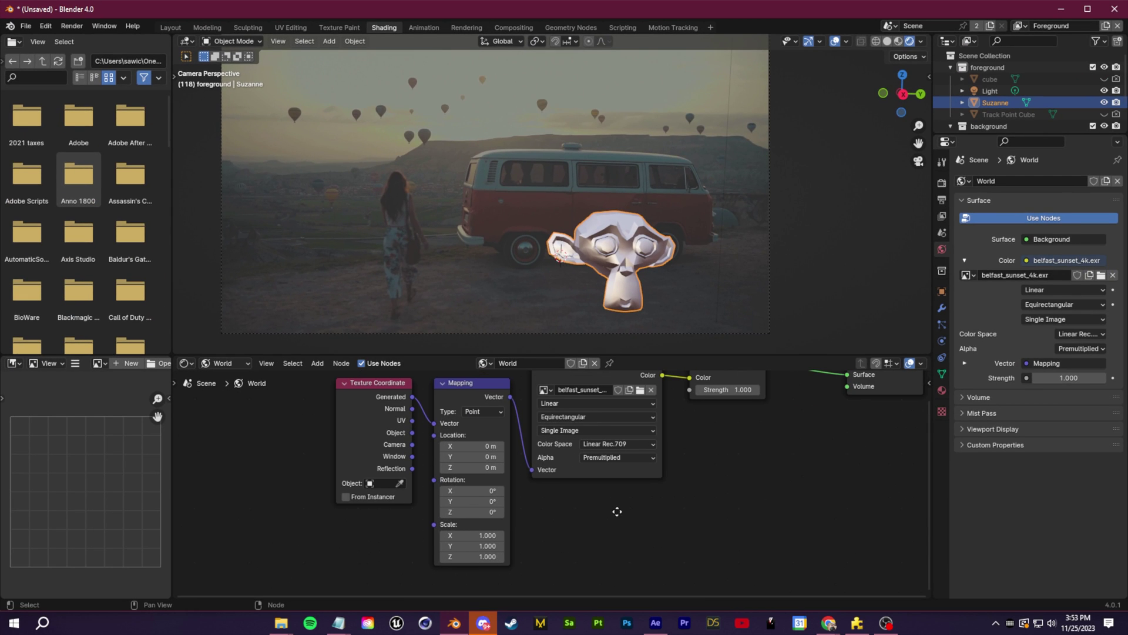
drag(470, 505, 430, 505)
key(ctrl+z)
Step: Expand the Film section of the render settings and switch its Transparent option on and back off
click(941, 183)
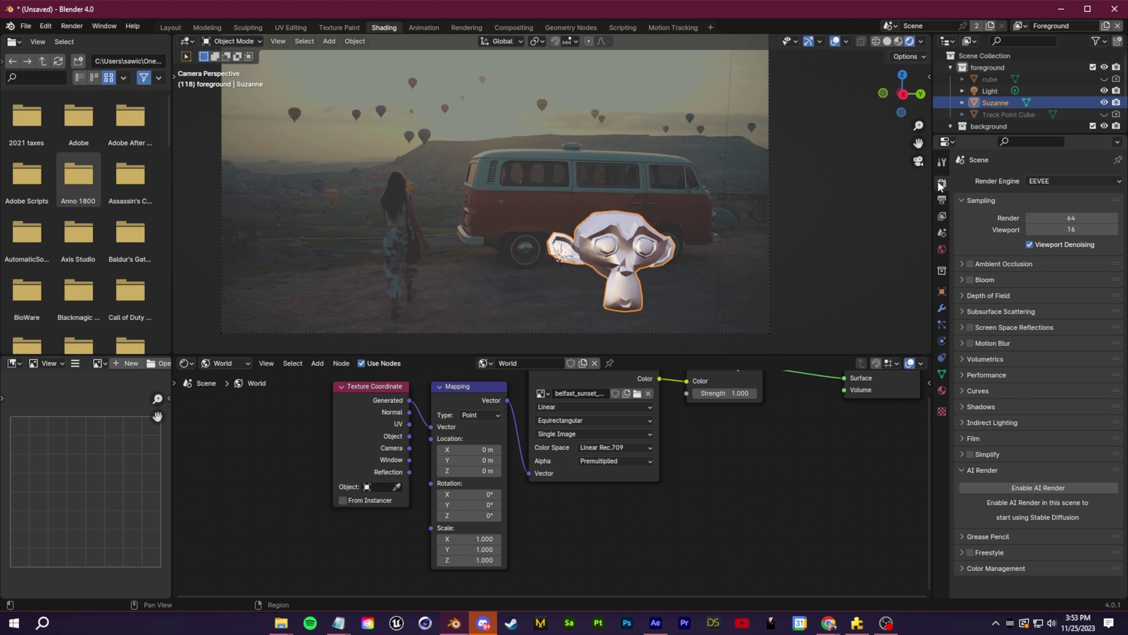
click(961, 440)
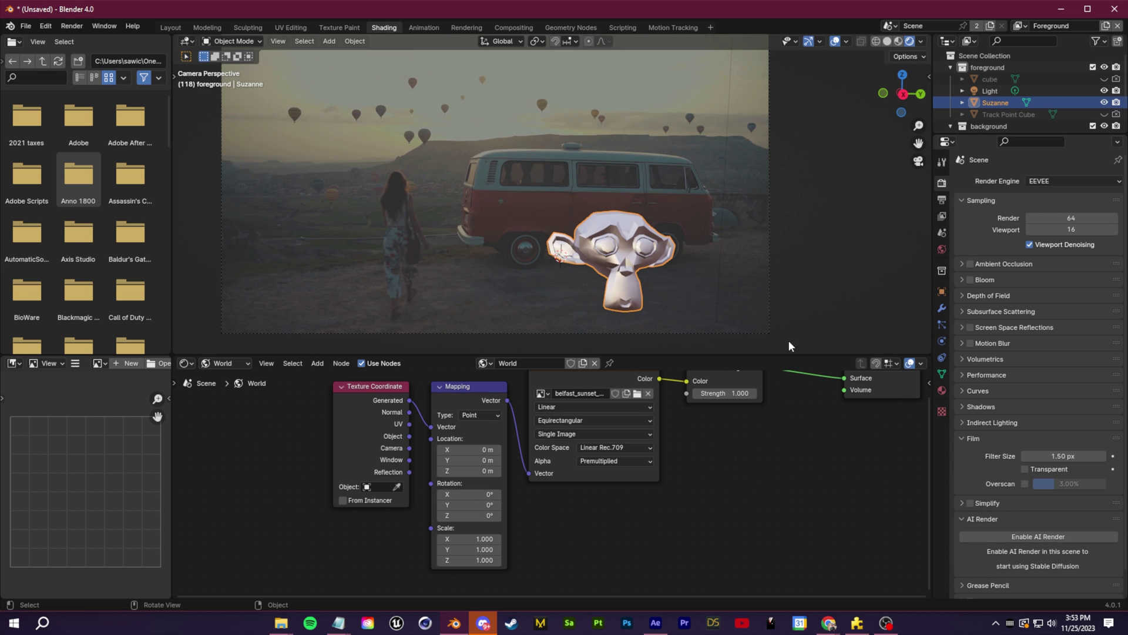
click(1025, 470)
click(1026, 470)
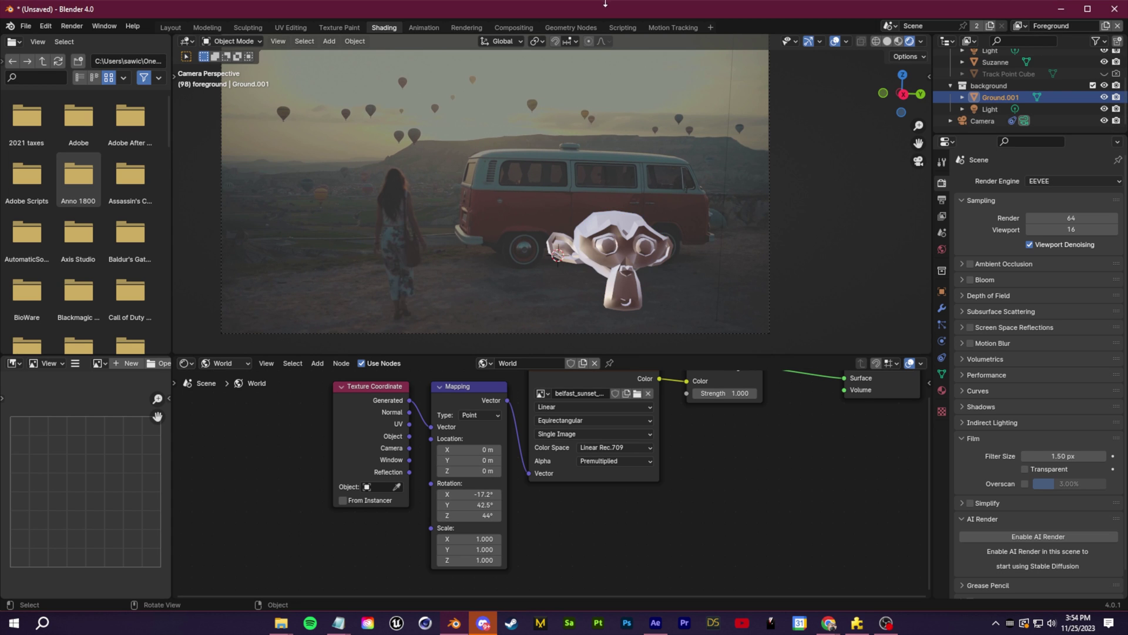
Step: Add a Plane mesh to the foreground collection and view it from outside the camera
key(shift+a)
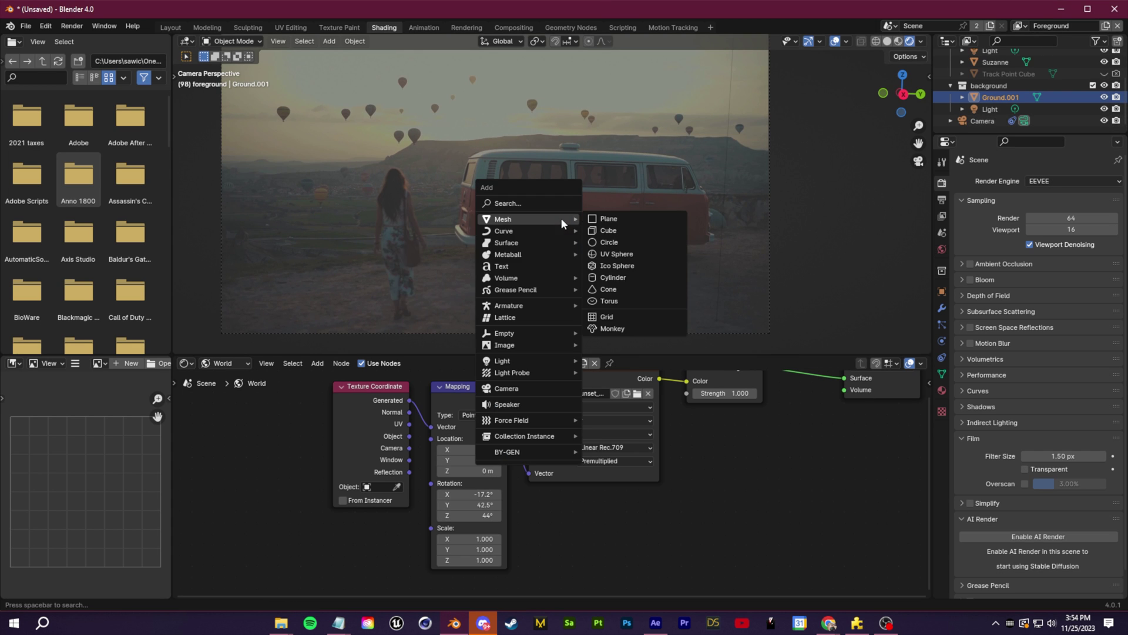
click(617, 217)
middle_drag(619, 306, 676, 271)
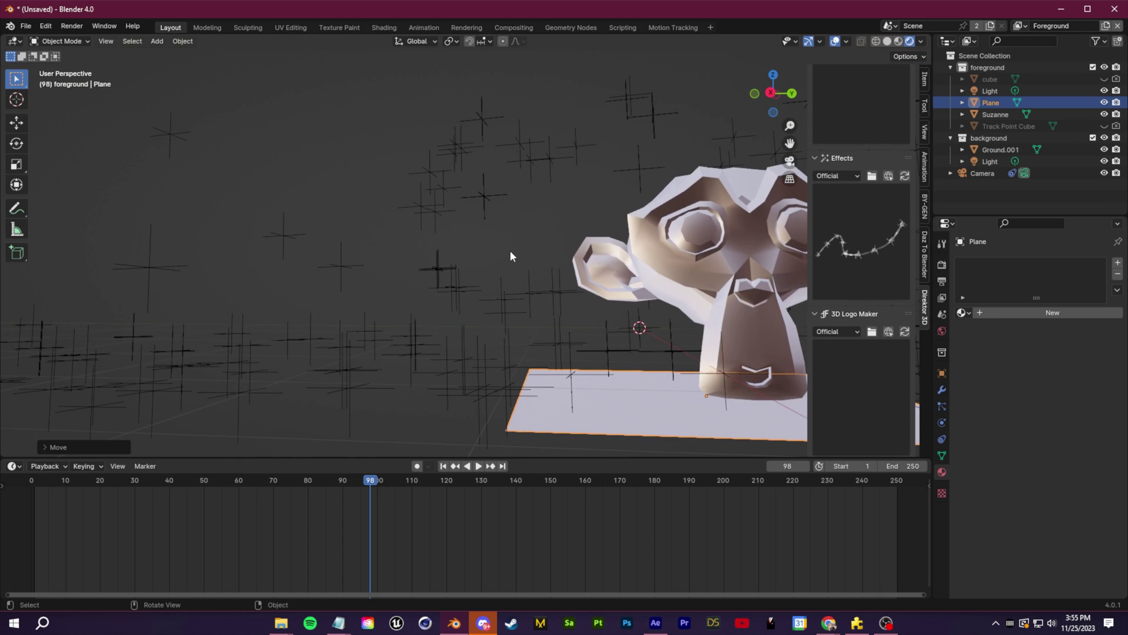
Step: Raise the plane about 0.18 m along the global Z axis
middle_drag(510, 256, 639, 297)
key(g)
key(z)
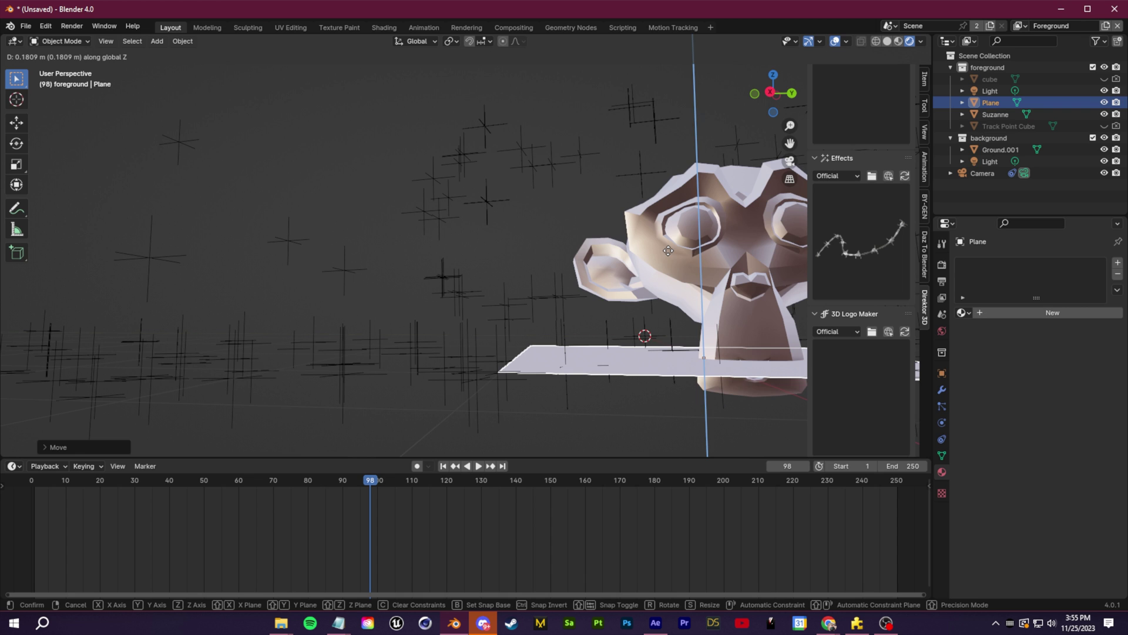
click(668, 251)
Step: Move Suzanne up along the Z axis until its base rests on the plane, and return to the camera view
click(668, 250)
key(g)
key(z)
click(792, 159)
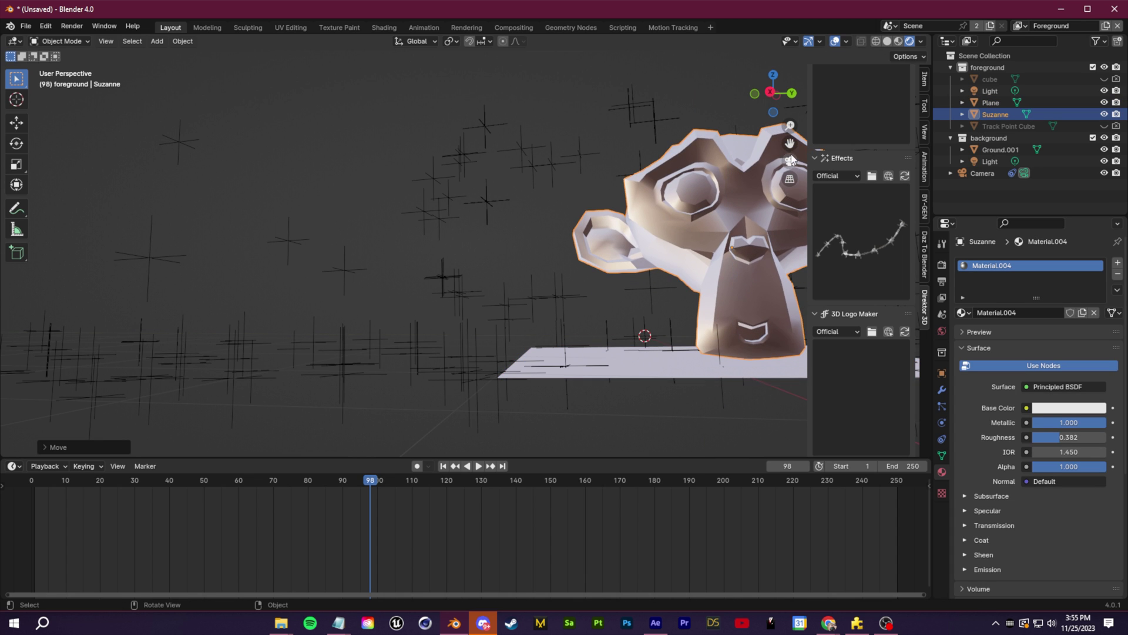
click(790, 160)
Step: Give the plane a new material and look through its material settings
click(697, 405)
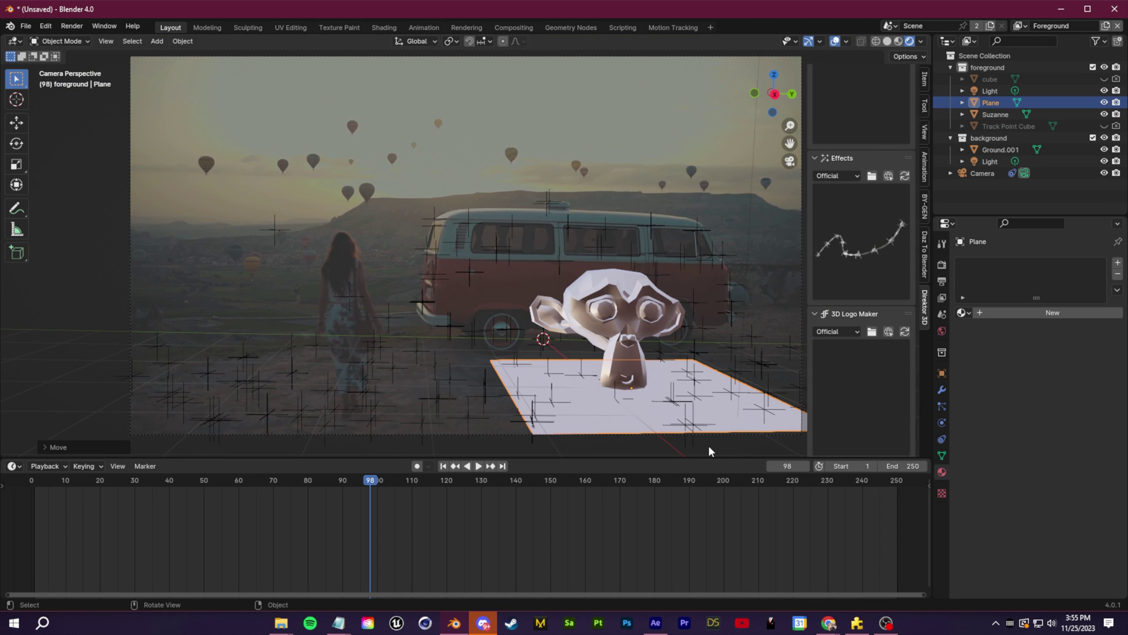
click(1017, 311)
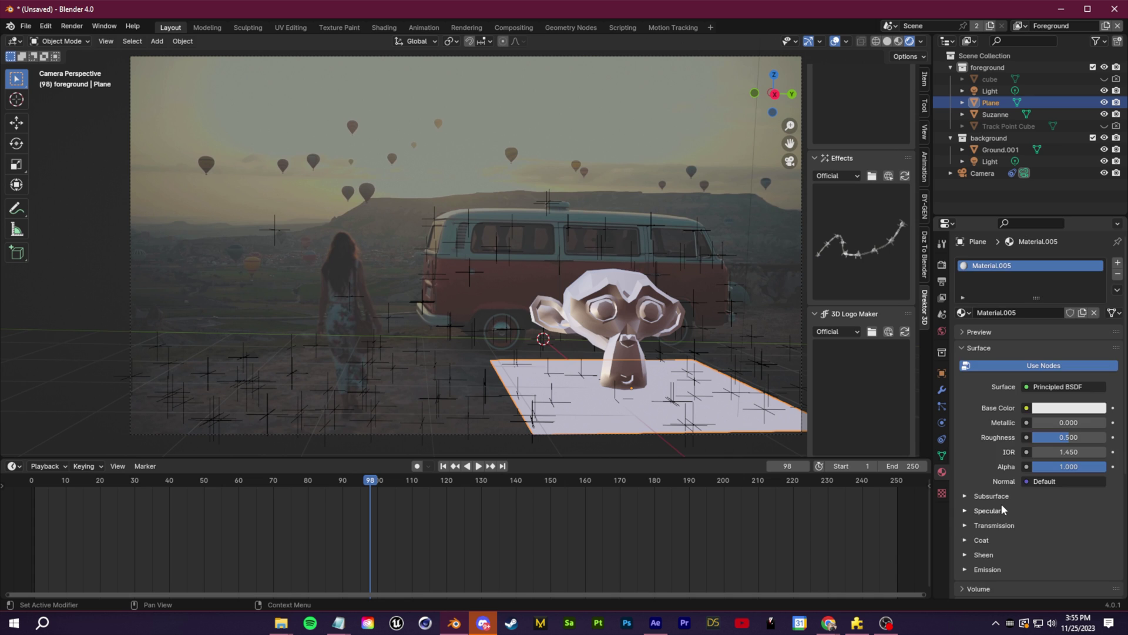
scroll(1001, 503, down, 5)
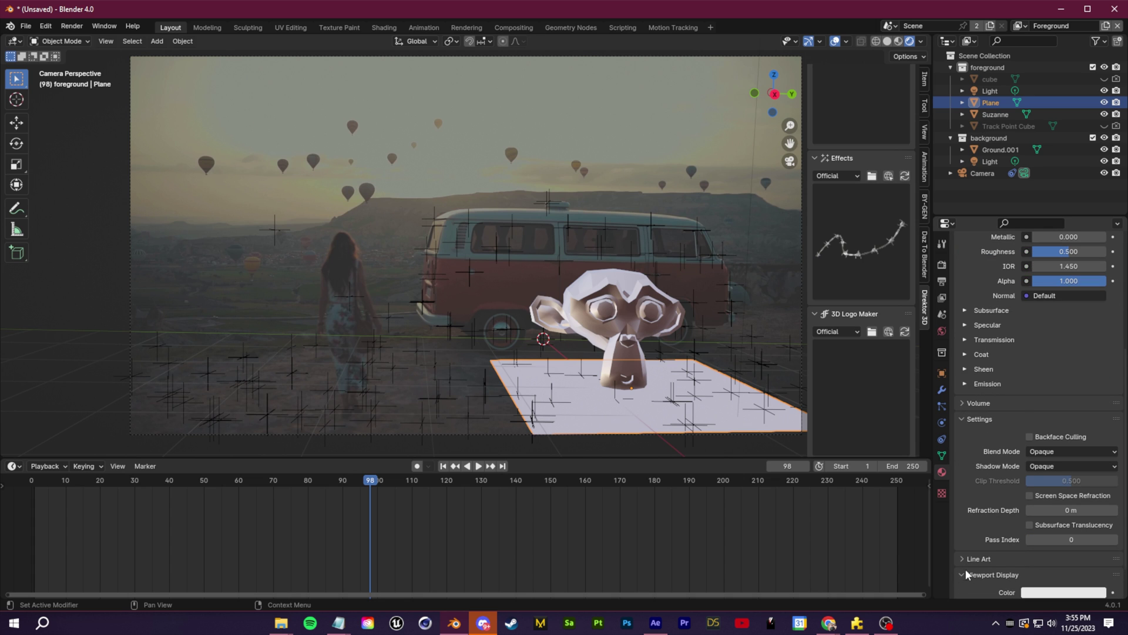
scroll(965, 569, down, 2)
Step: Change the scene's render engine from EEVEE to Cycles
click(942, 265)
scroll(993, 380, up, 2)
click(1060, 263)
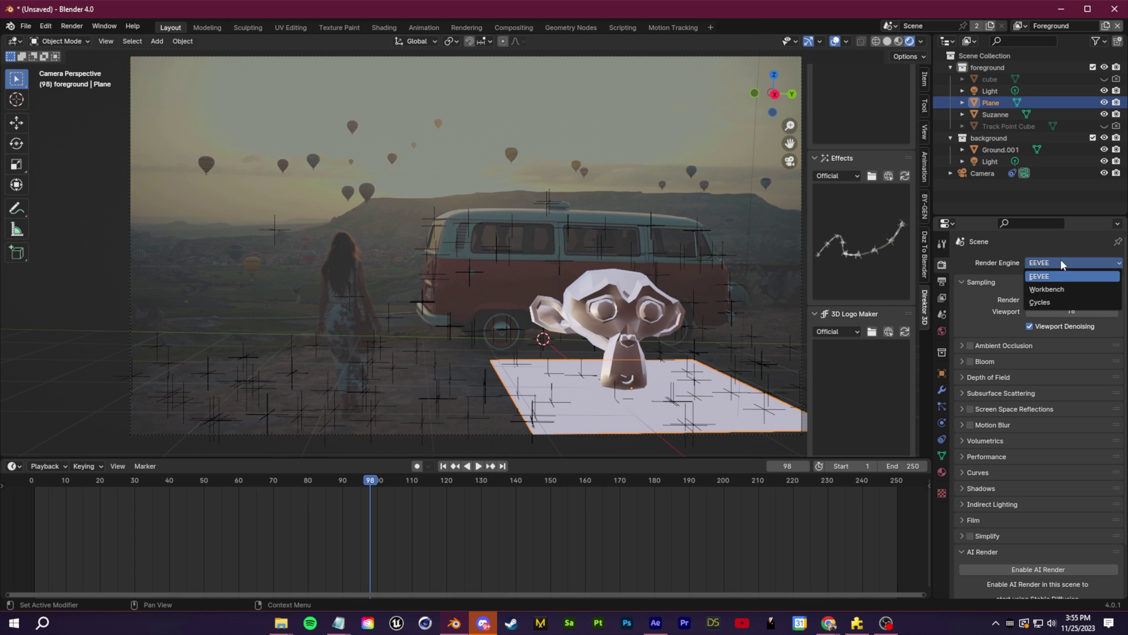
click(1060, 299)
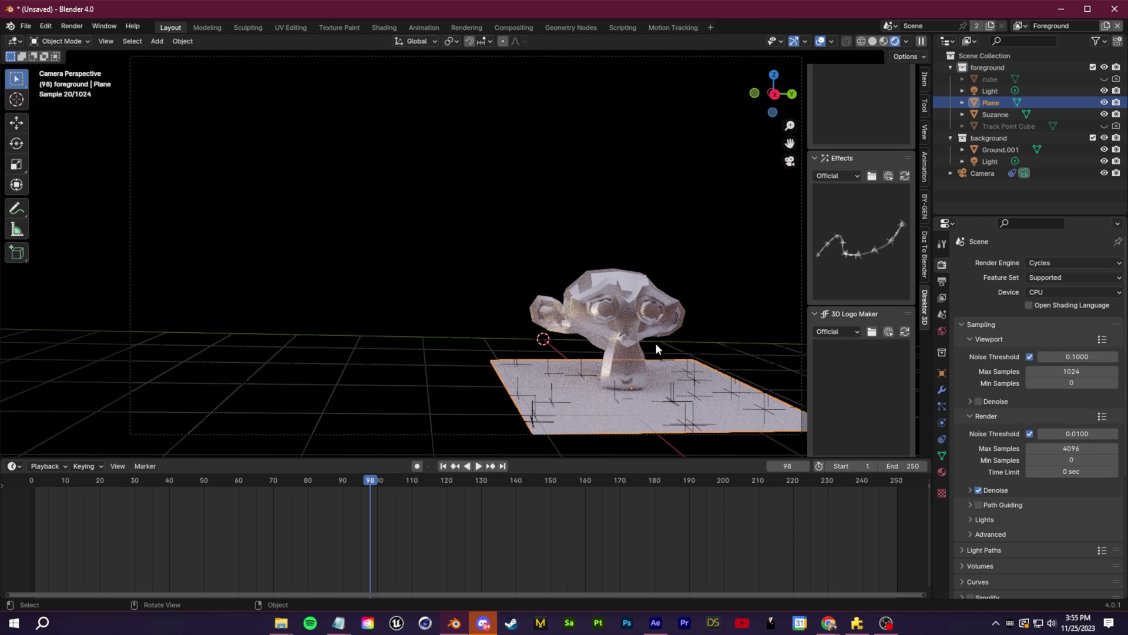
Step: Turn on the Shadow Catcher mask in the plane's object visibility settings
click(942, 352)
click(942, 374)
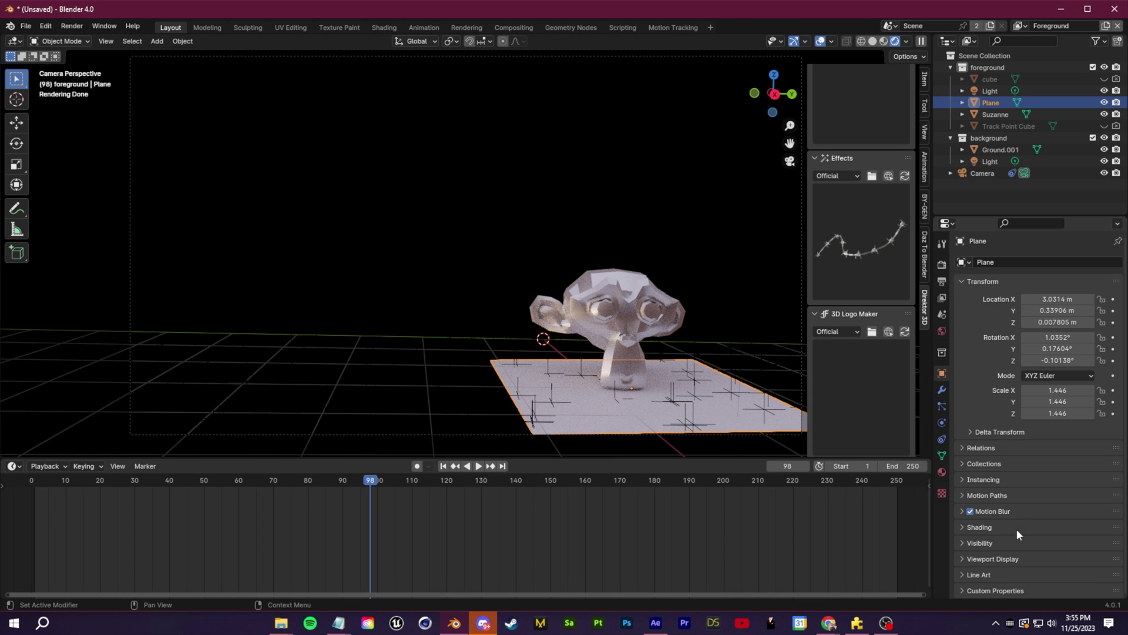
click(976, 543)
scroll(975, 552, down, 4)
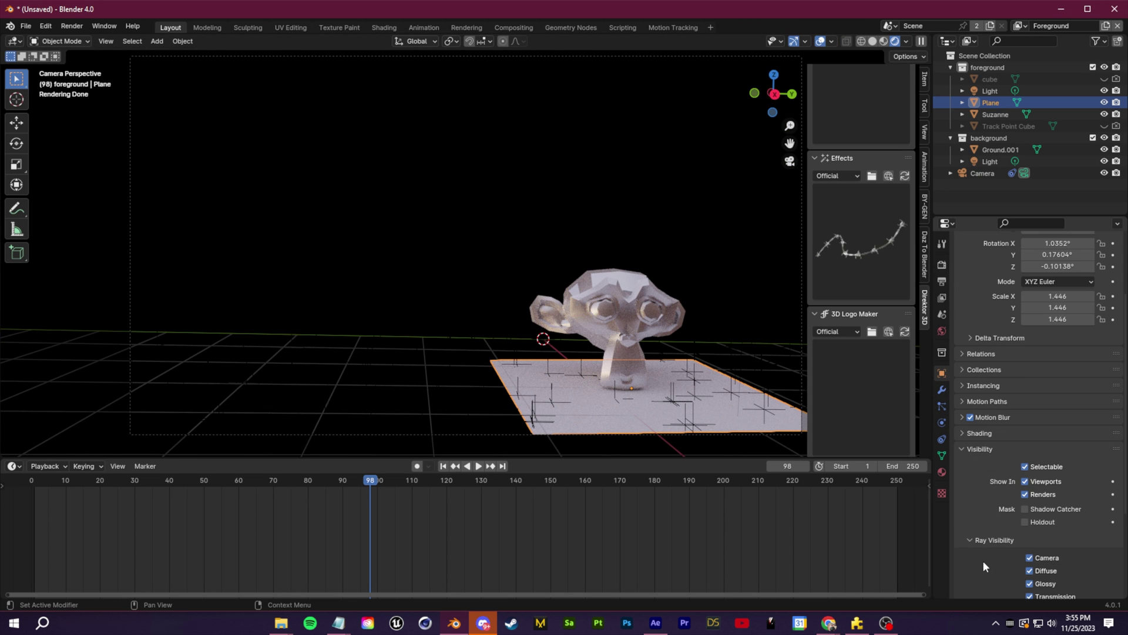
click(1025, 509)
Step: Turn on the Transparent option in the Cycles Film settings and inspect the shadow under Suzanne
click(942, 297)
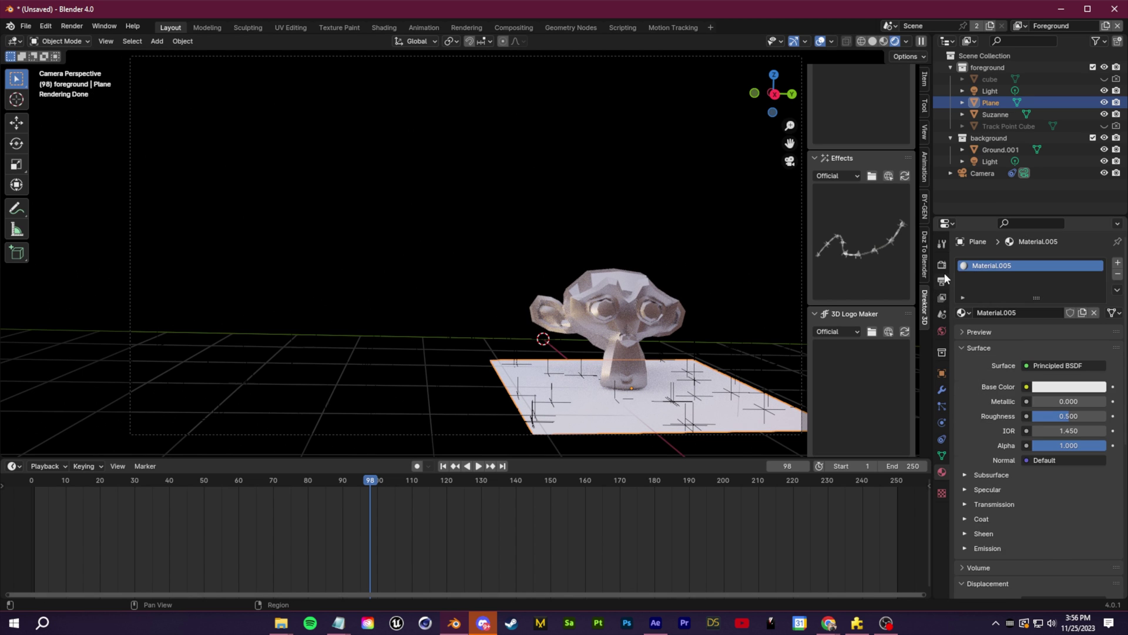
click(942, 280)
click(942, 265)
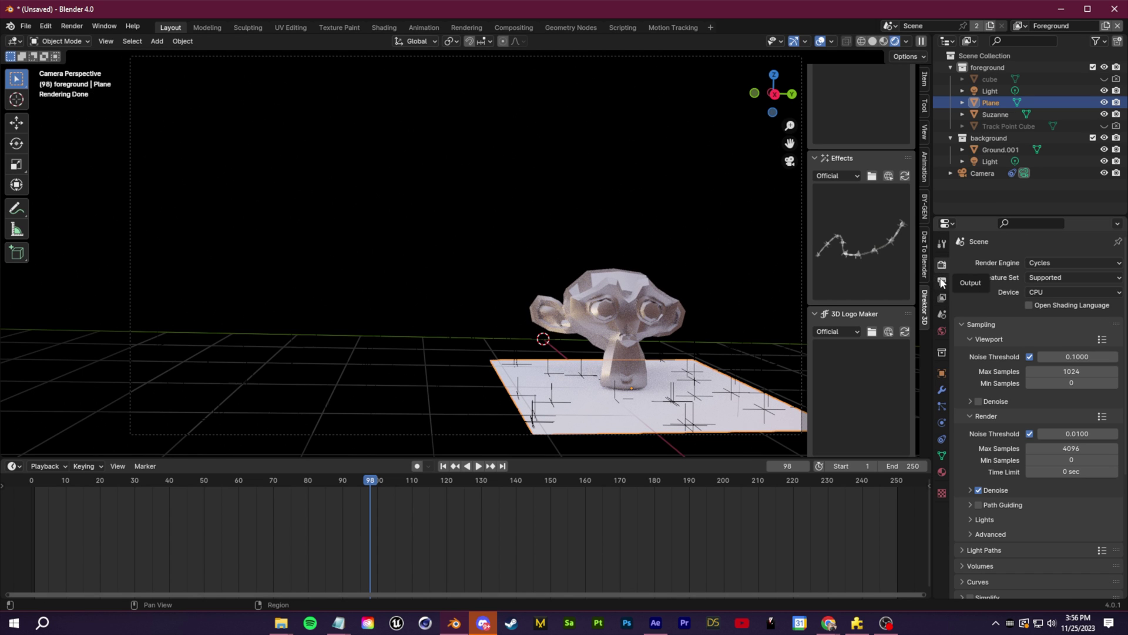
scroll(1006, 484, down, 5)
click(973, 512)
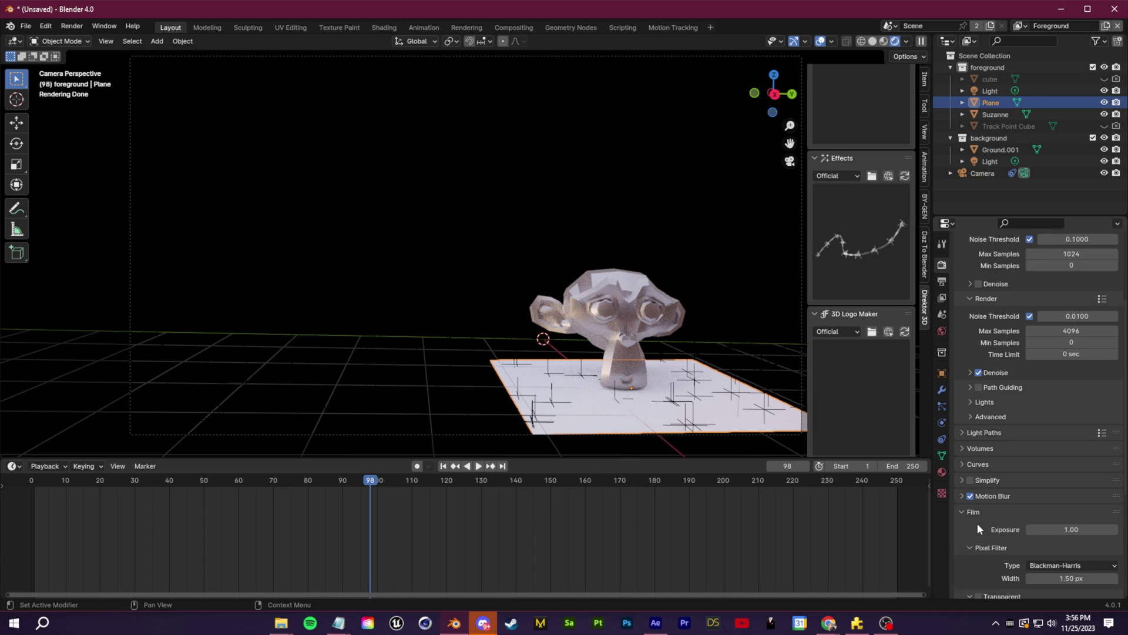
scroll(977, 523, down, 2)
click(987, 548)
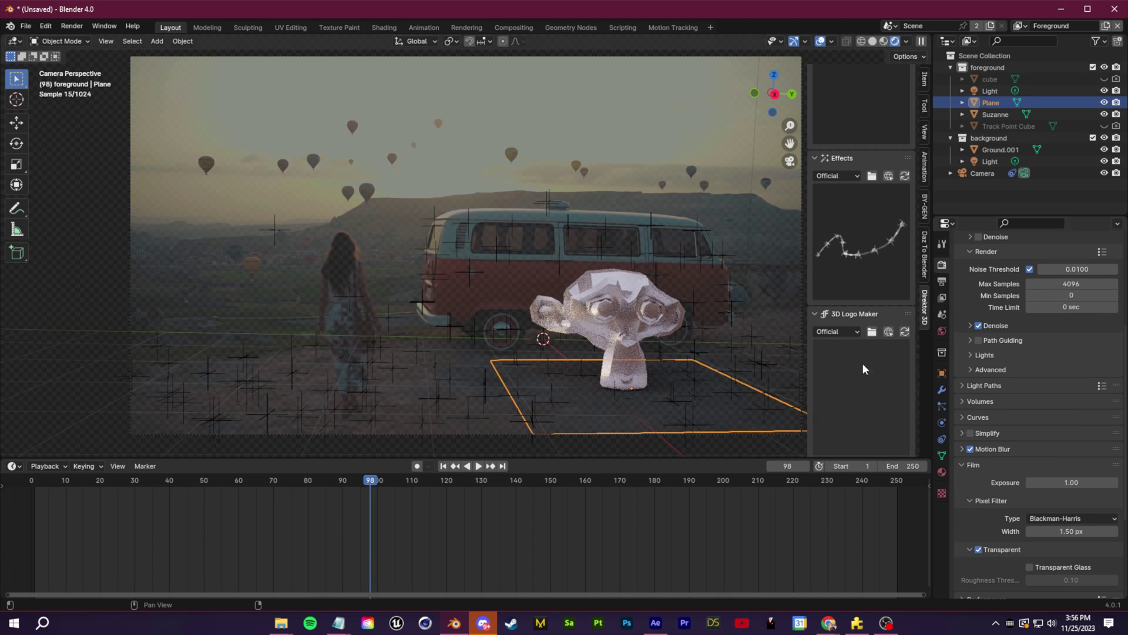
click(484, 326)
scroll(485, 327, up, 6)
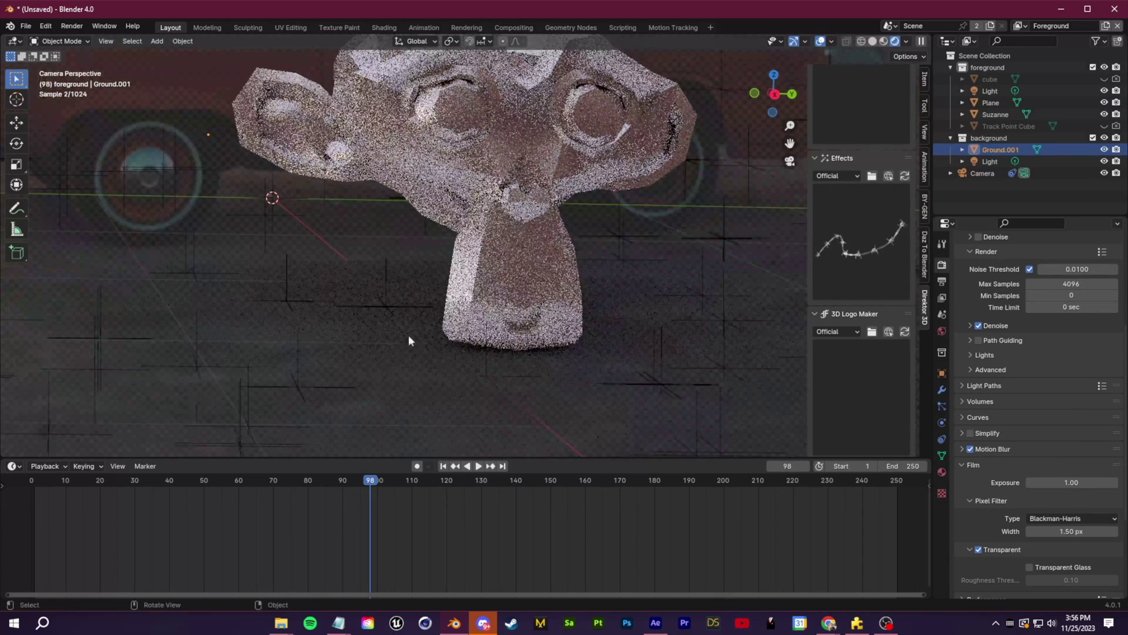
scroll(579, 440, down, 6)
Step: Add a point light and move it near Suzanne to test the shadow catcher, returning to the camera view
key(shift+a)
click(710, 442)
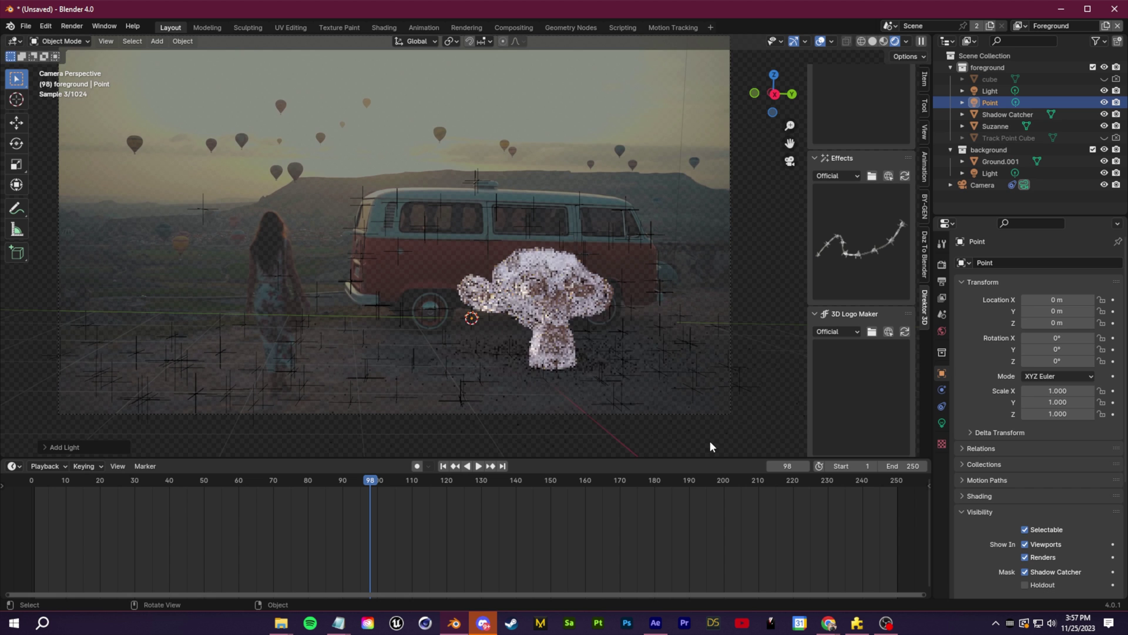
key(g)
middle_drag(548, 313, 791, 347)
click(791, 346)
click(789, 160)
Step: Try a stronger power on the point light and reposition the light around Suzanne
click(942, 423)
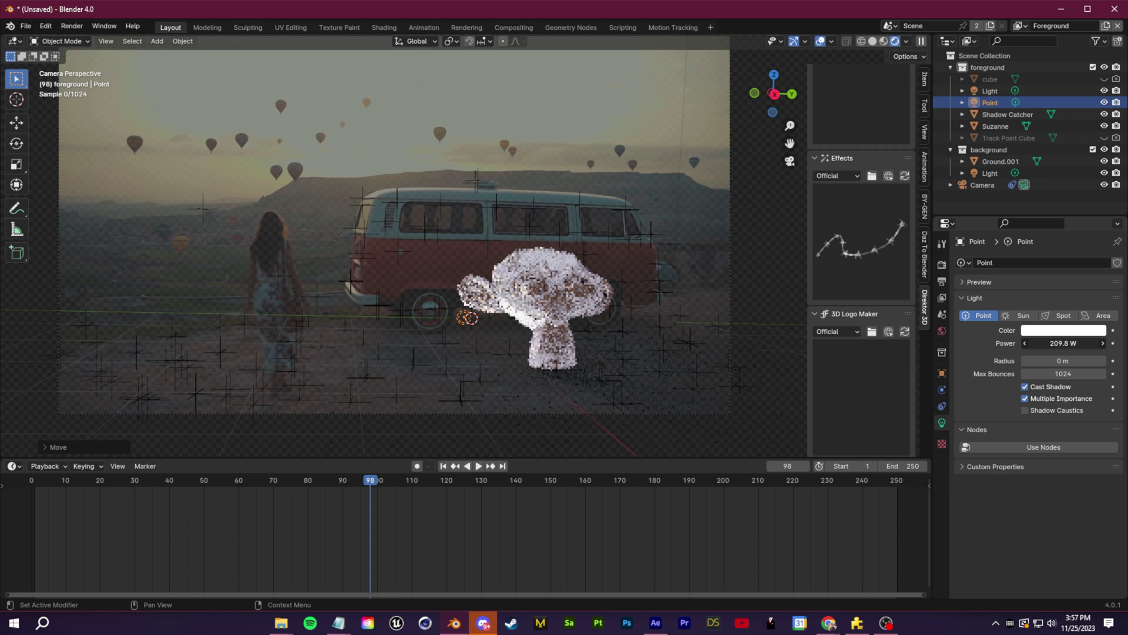
drag(1063, 343, 1087, 343)
key(g)
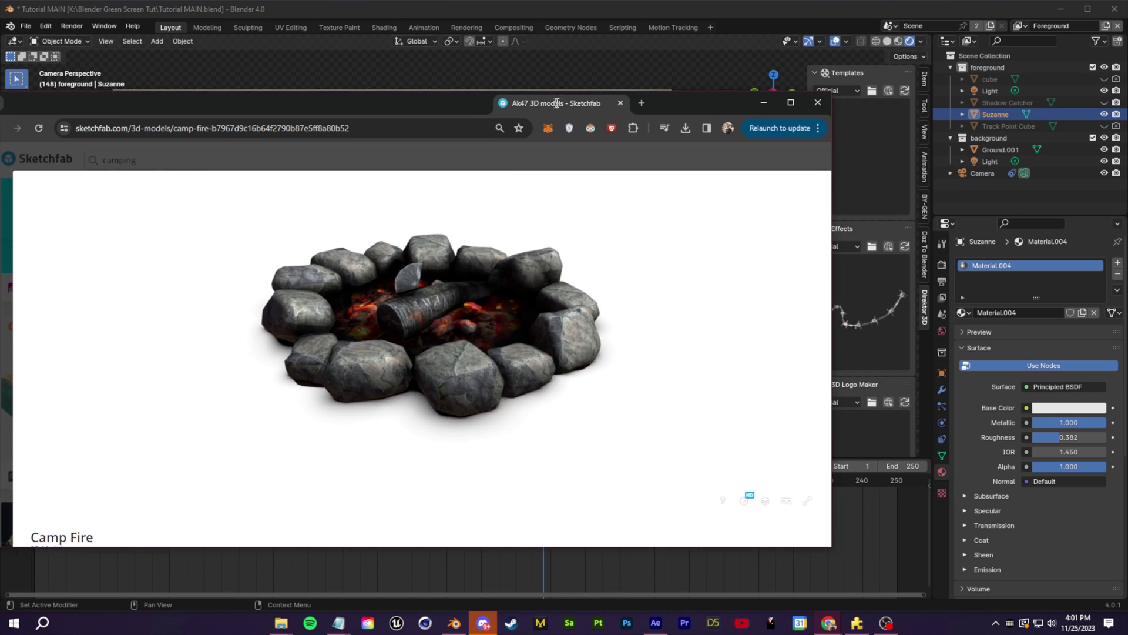
Step: Switch to the Camp Fire model page on Sketchfab and download the model in glTF format
scroll(335, 315, down, 2)
scroll(219, 347, up, 2)
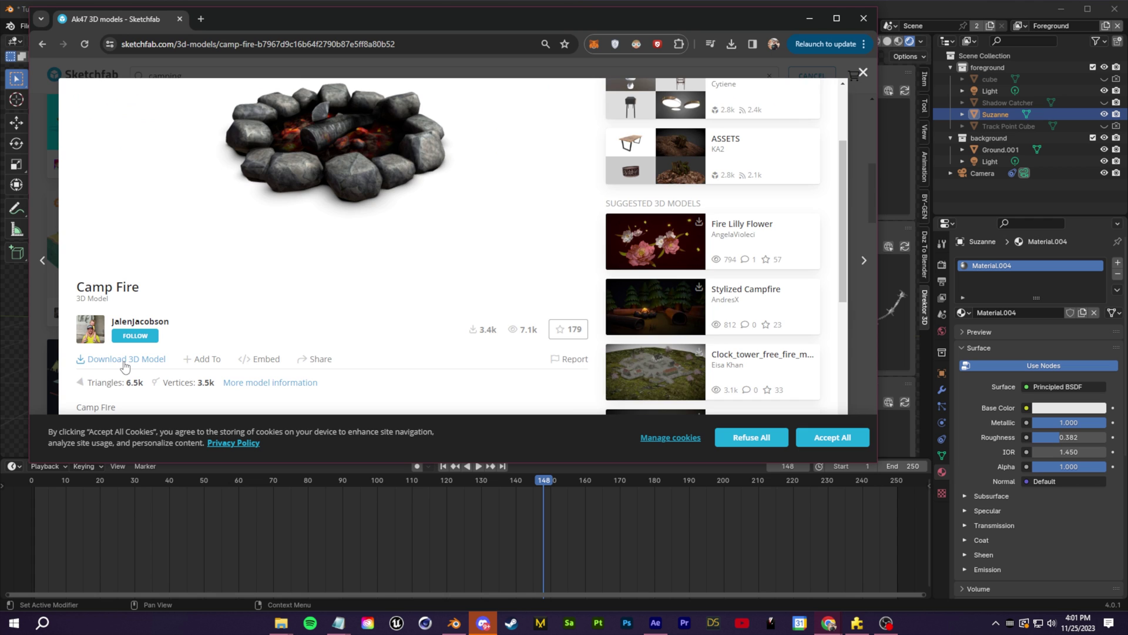
click(126, 359)
scroll(492, 365, down, 2)
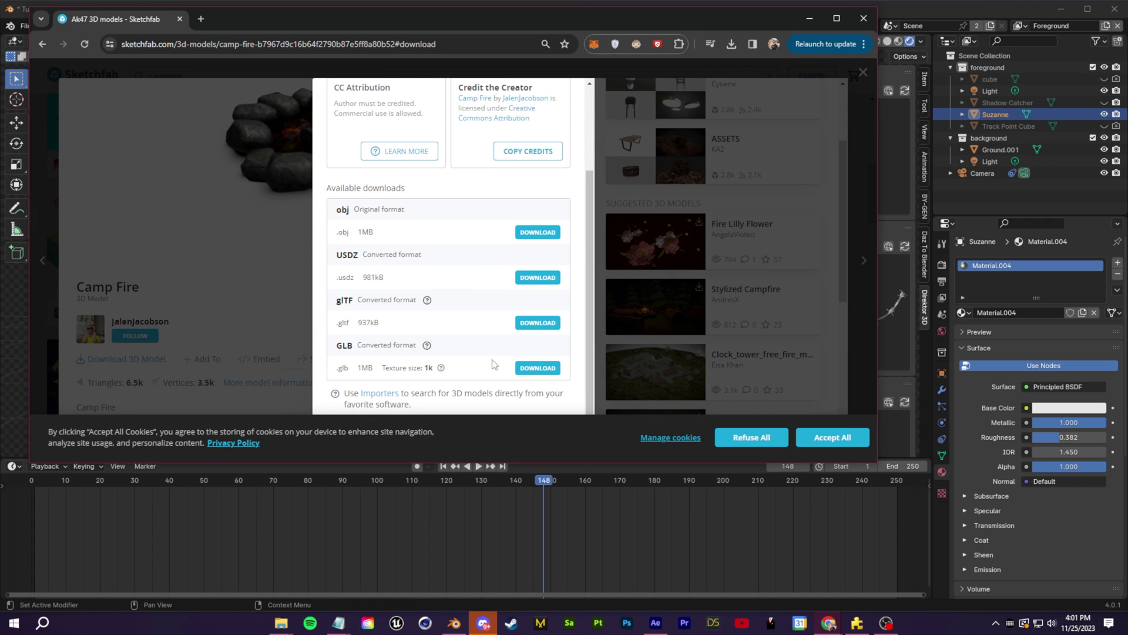
click(539, 325)
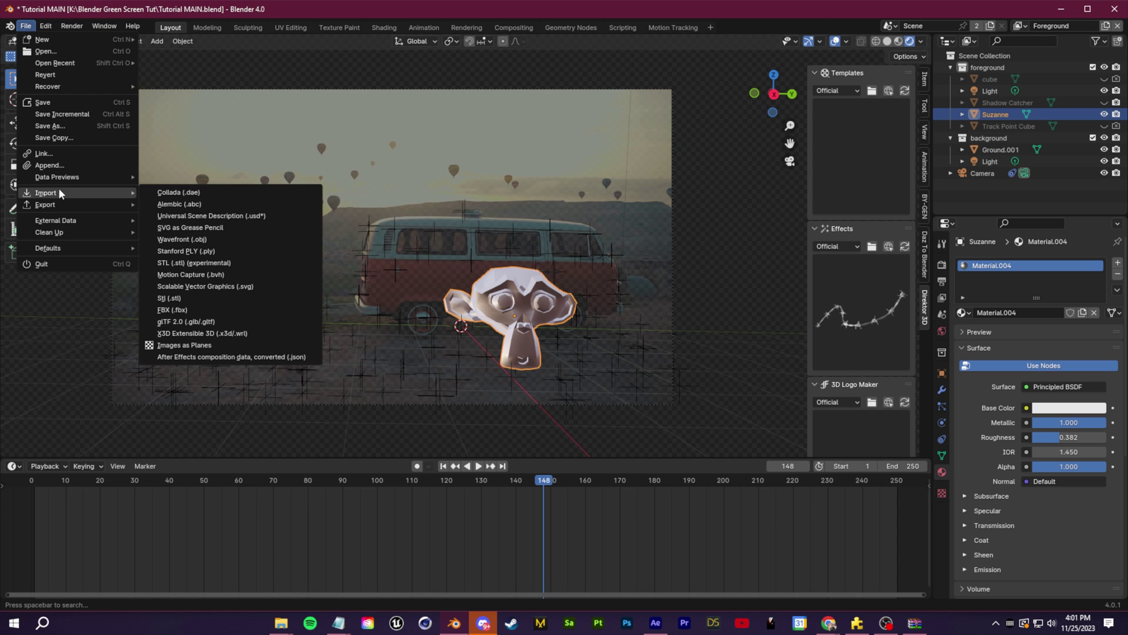
Step: Import scene.gltf from the camp_fire folder as glTF 2.0 and move the model to one side of Suzanne
click(243, 322)
click(376, 212)
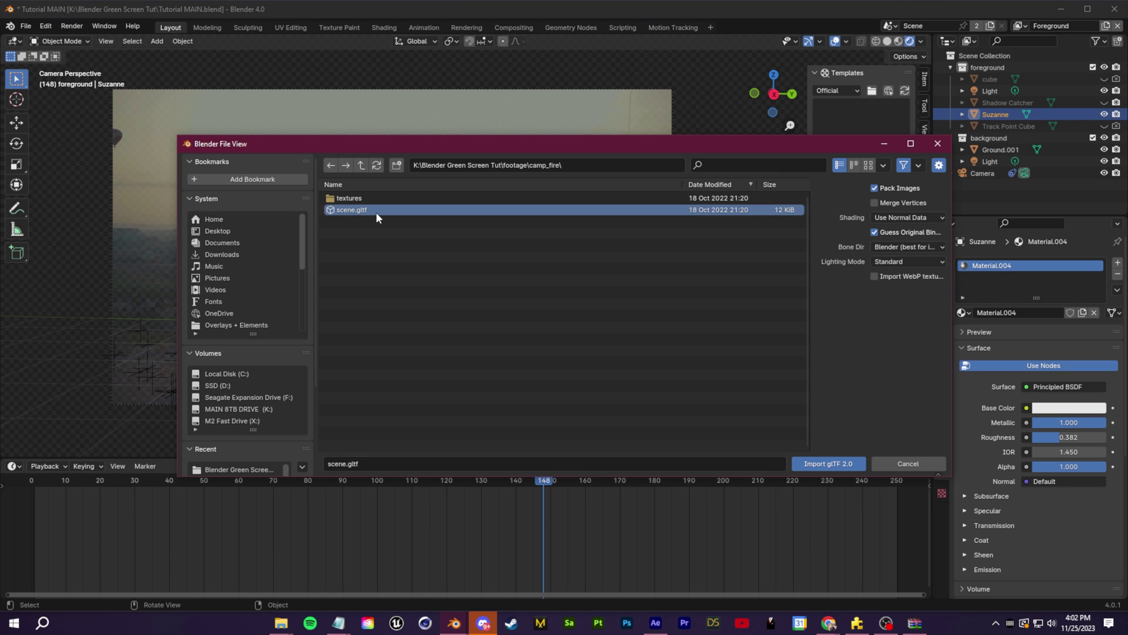
click(839, 465)
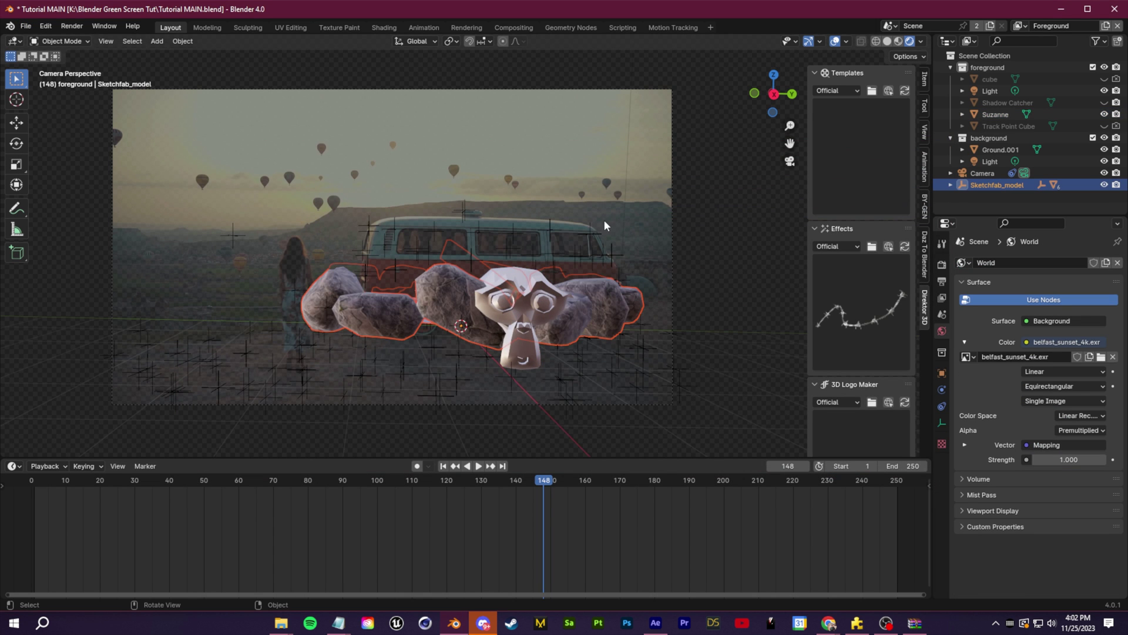
key(g)
click(379, 361)
Step: Save the file and snap the campfire model to Suzanne's location with Selection to Active
click(509, 303)
key(ctrl+s)
key(shift+s)
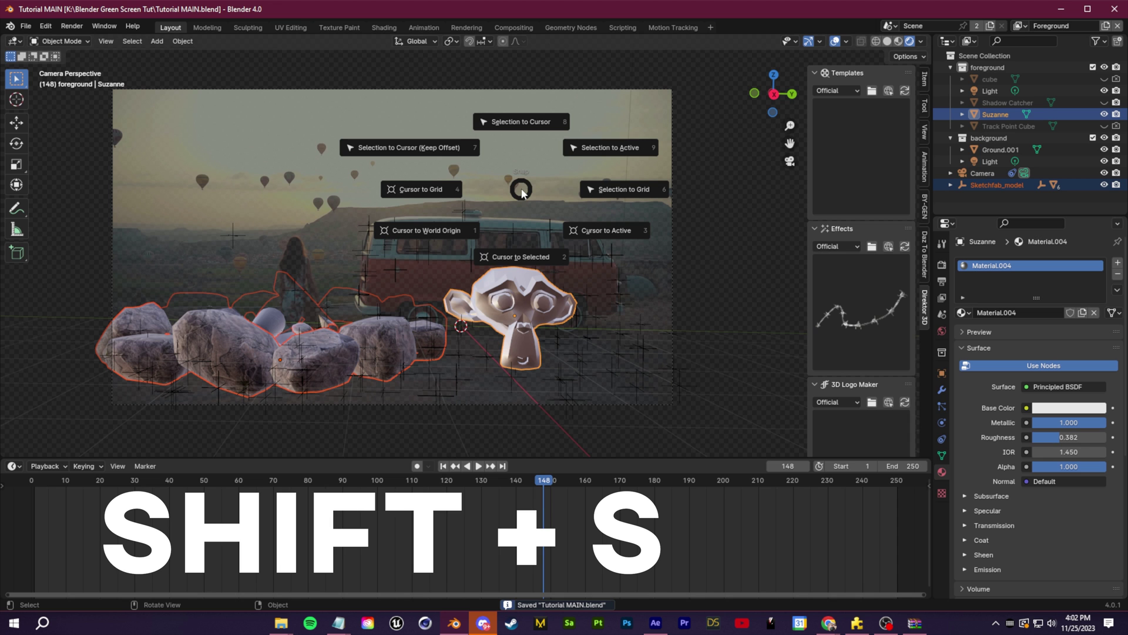
click(608, 149)
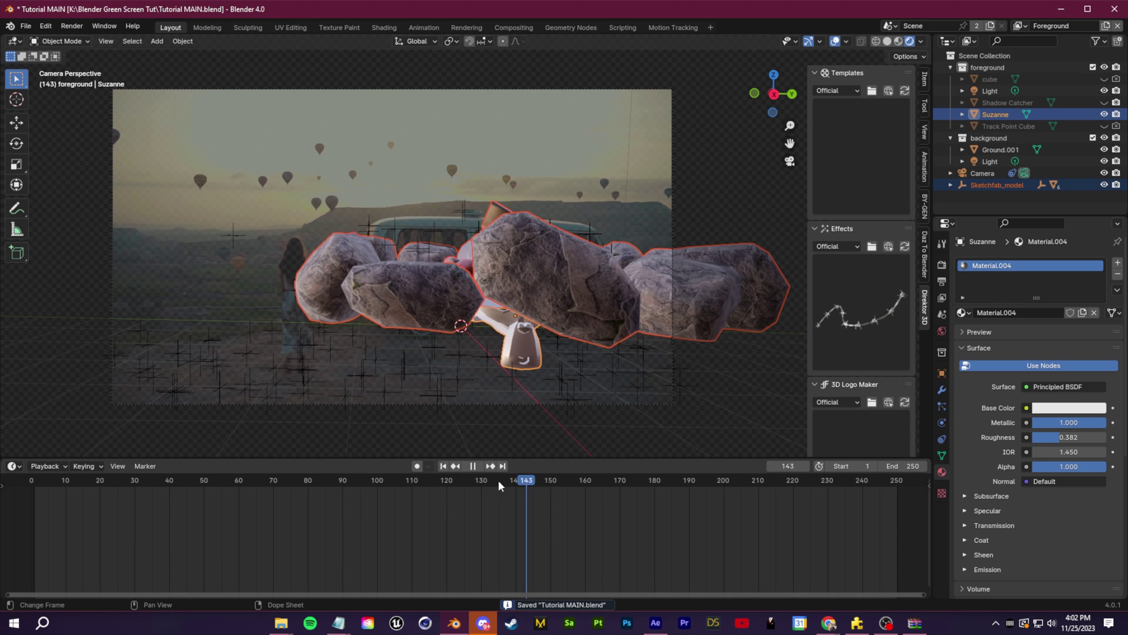
drag(498, 481, 290, 460)
Step: Change the timeline area into a Shader Editor showing the campfire stones' material, and enlarge the area
click(15, 466)
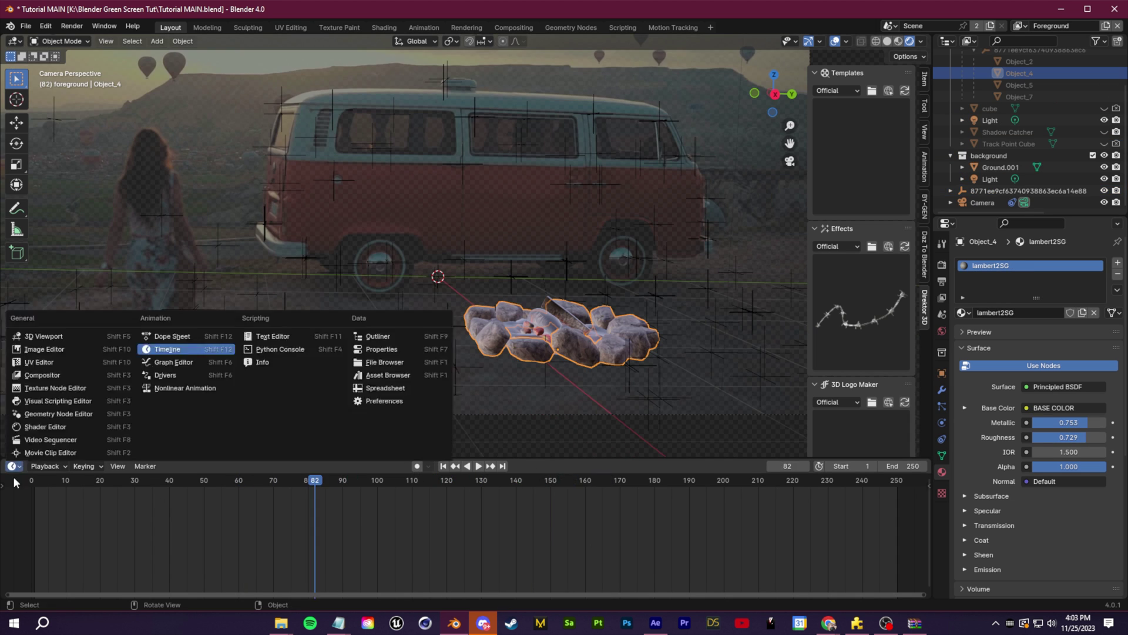
click(45, 426)
scroll(367, 507, up, 3)
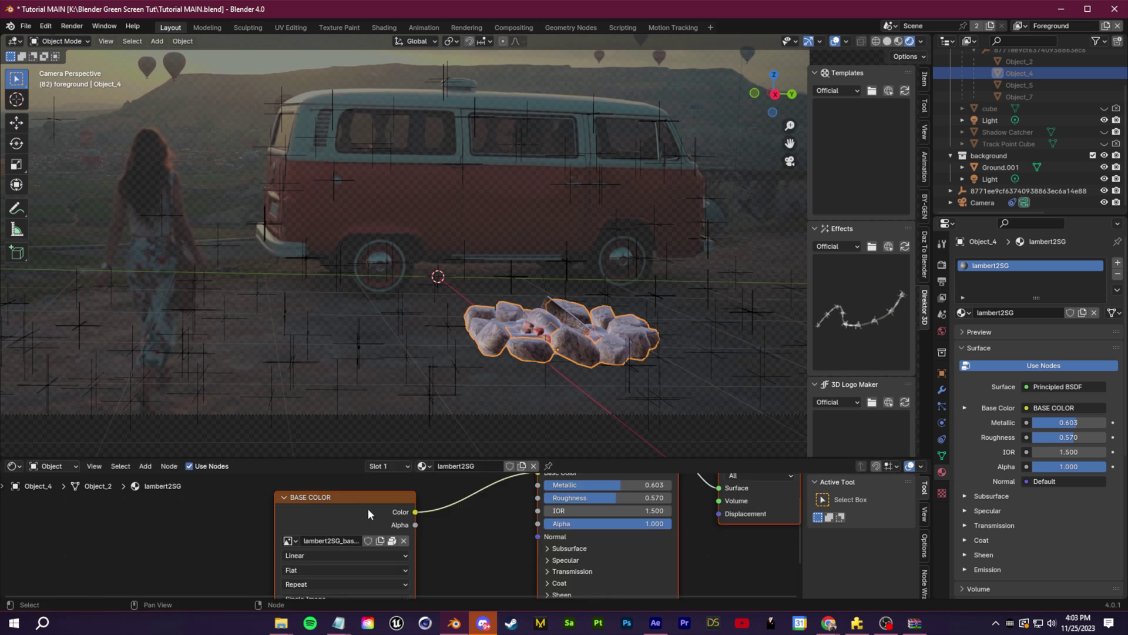
scroll(368, 508, down, 4)
drag(411, 459, 471, 405)
Step: Set the campfire stones' lambert2SG material to metallic 0.458 and roughness 0.506
scroll(472, 400, up, 5)
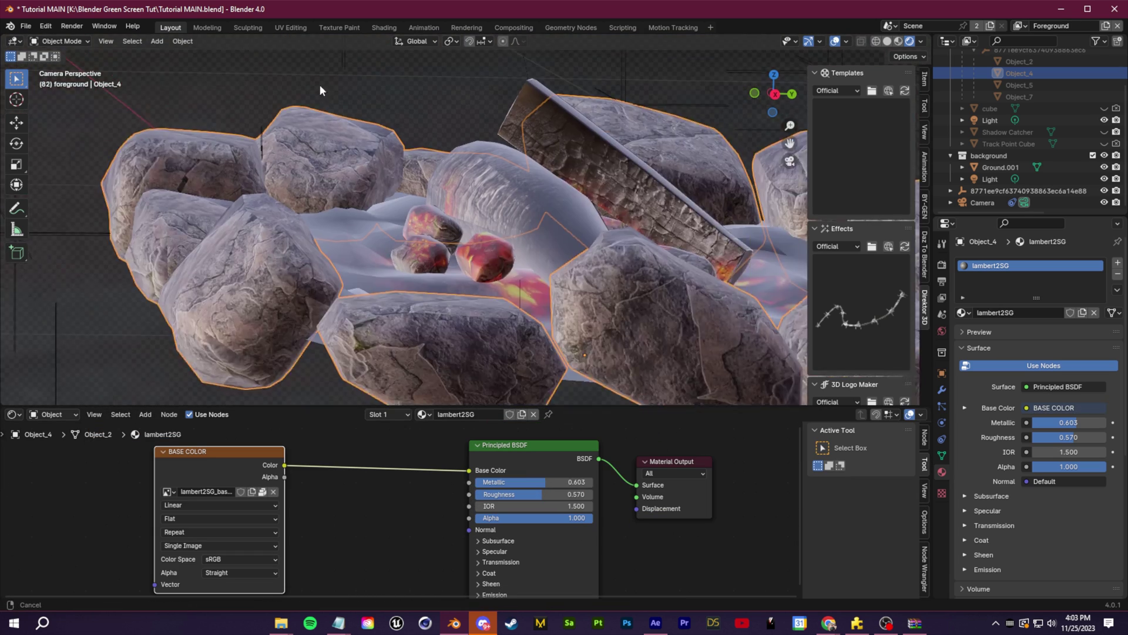
scroll(319, 90, up, 3)
key(ctrl+z)
scroll(647, 517, down, 2)
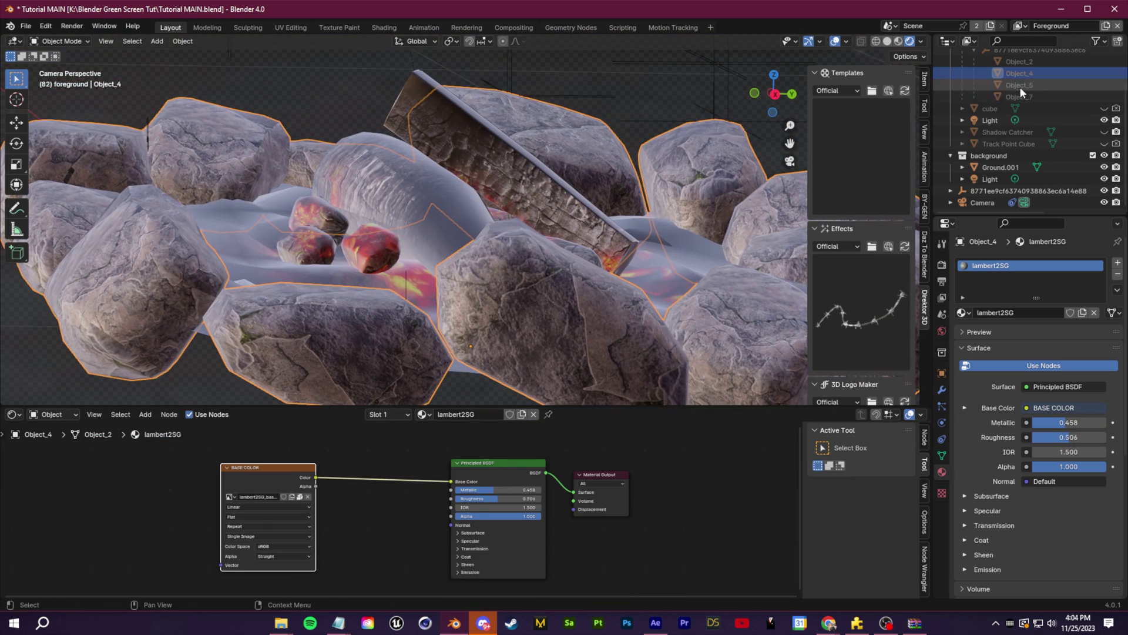
Step: Adjust the materials of Object_5 and Object_2, giving Object_2 metallic 0.000 and roughness 0.518
click(1019, 85)
click(1019, 62)
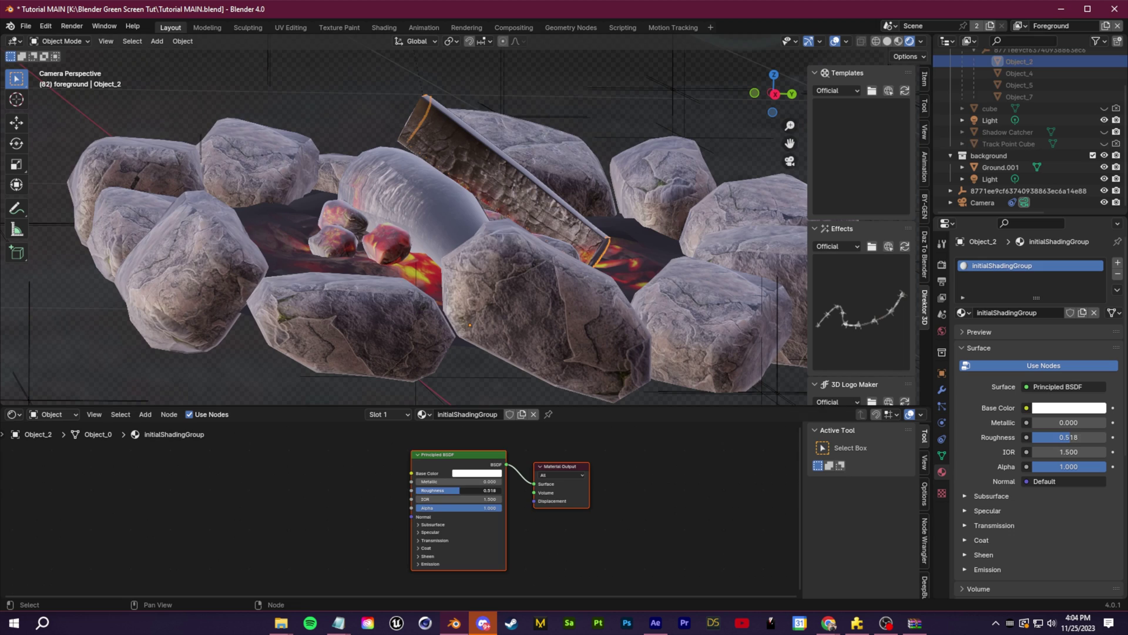
scroll(650, 327, down, 5)
click(555, 337)
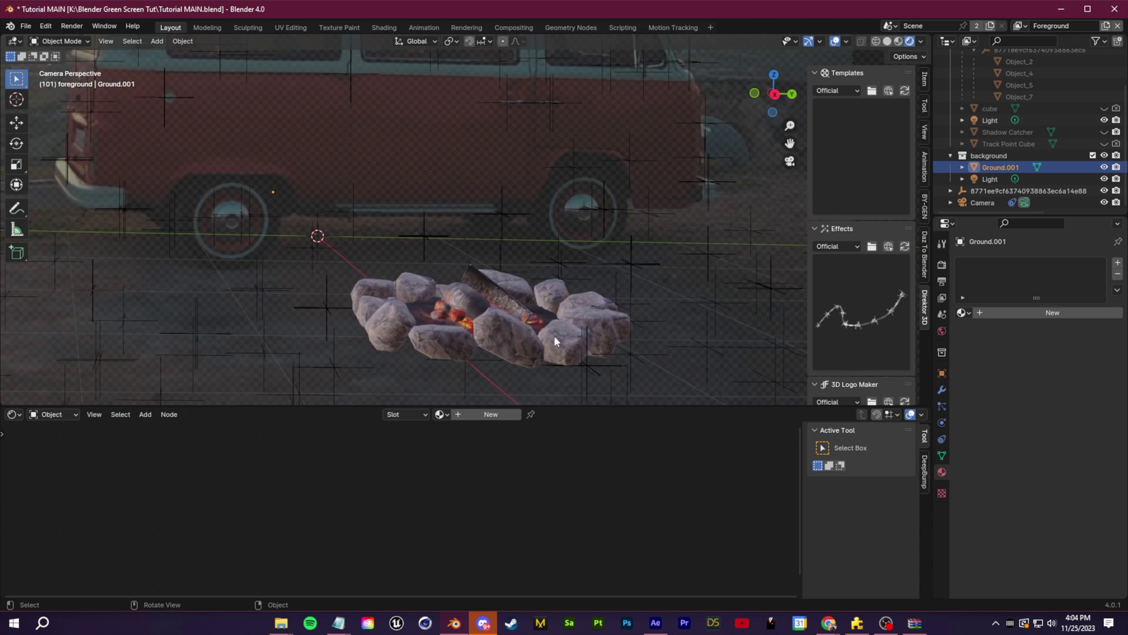
scroll(315, 371, down, 6)
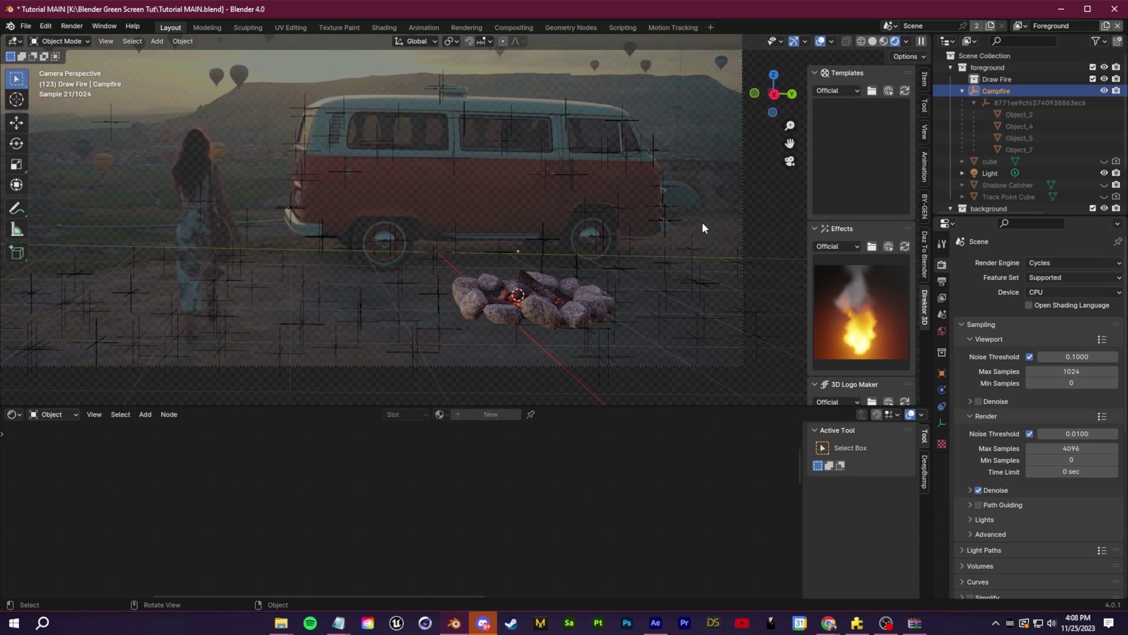
Step: Try the AgX view transform with the Very Low Contrast look in the scene's color management
scroll(661, 309, up, 2)
scroll(660, 309, down, 3)
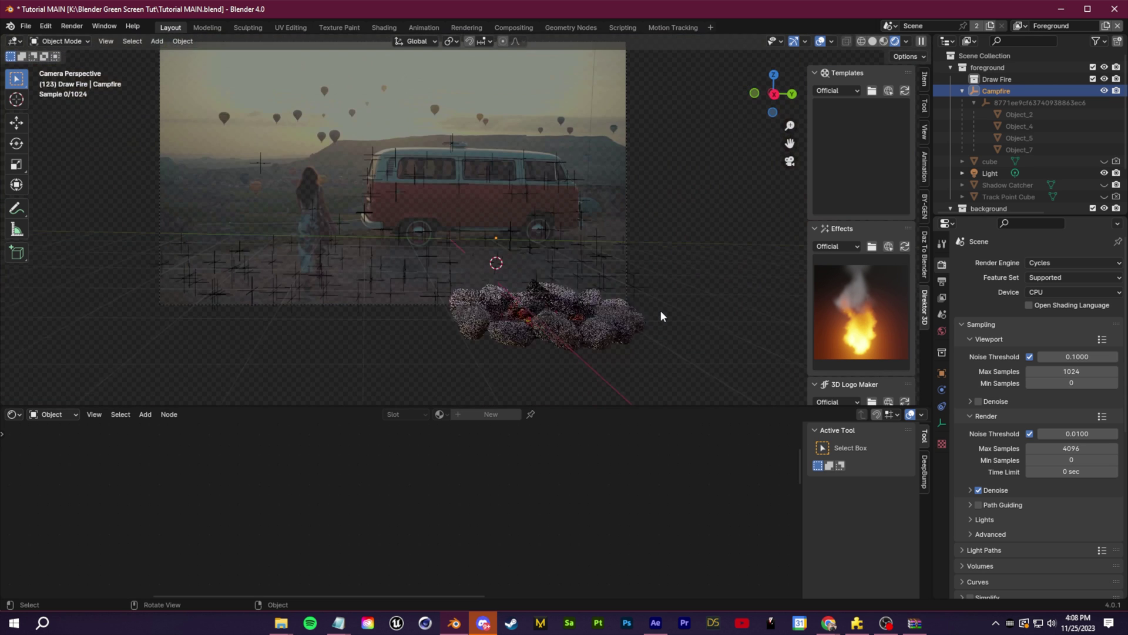
scroll(660, 309, up, 3)
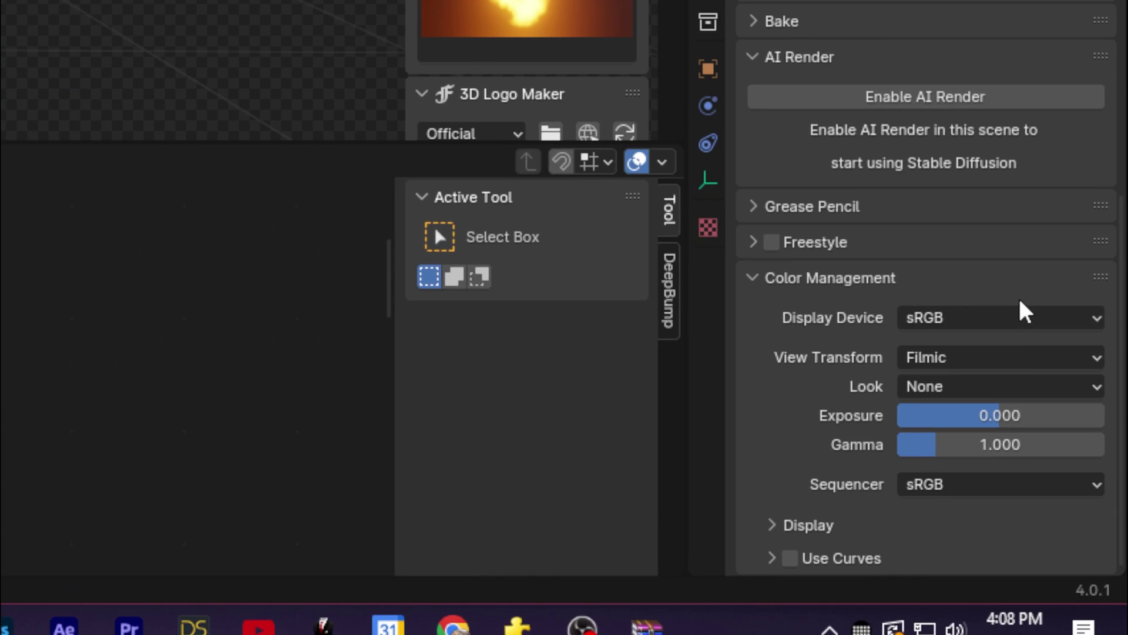
click(1066, 452)
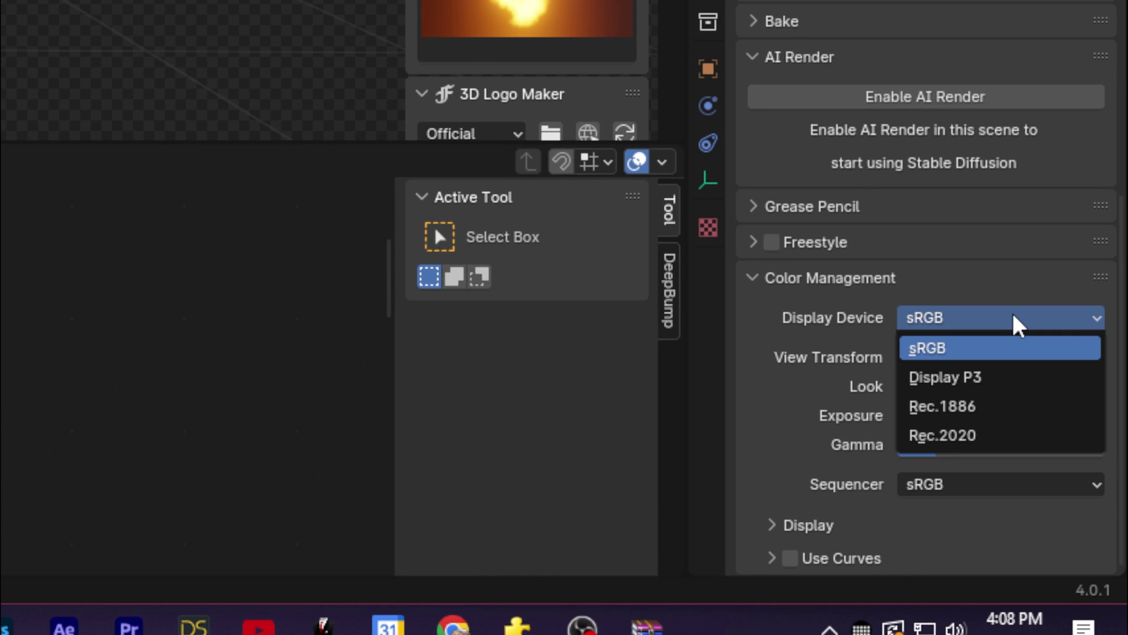
click(993, 357)
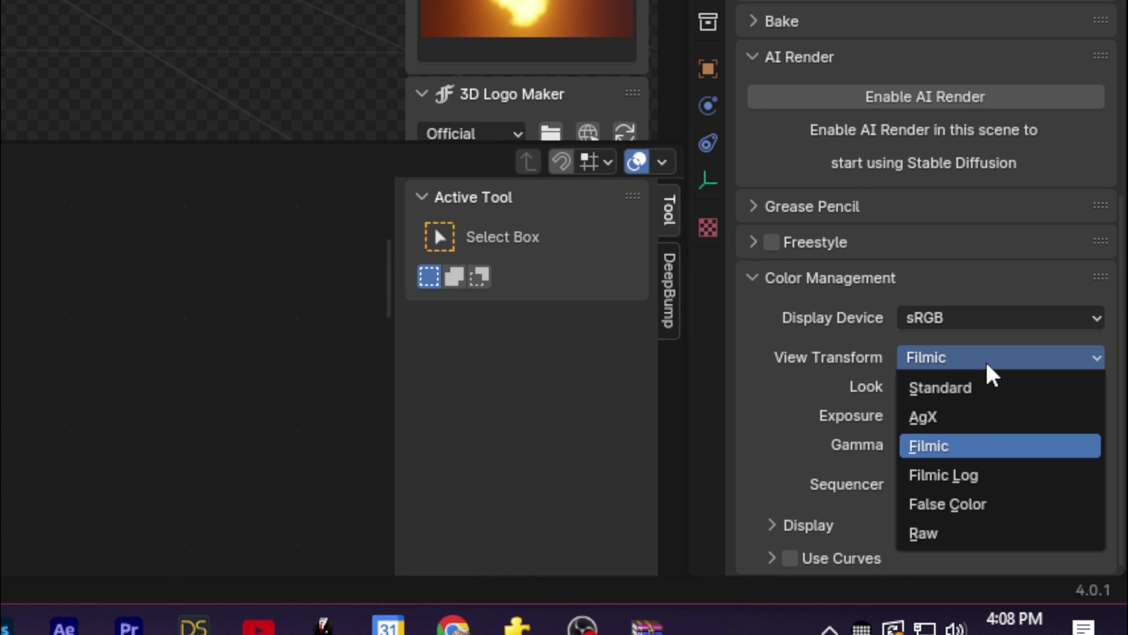
click(968, 419)
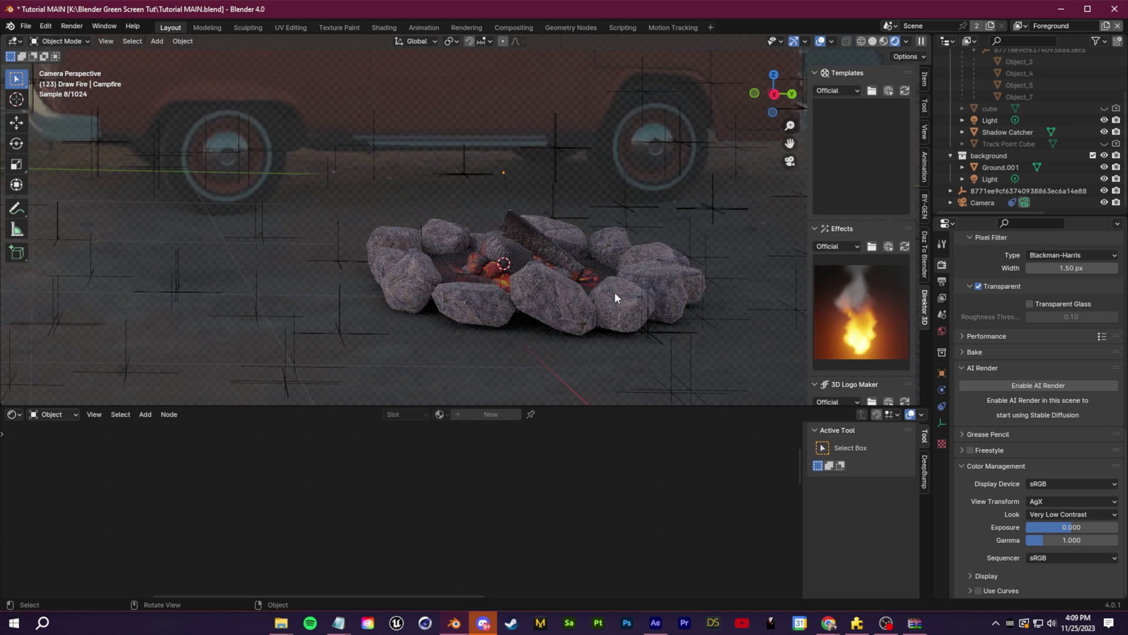
scroll(615, 291, down, 4)
shift+middle_drag(520, 185, 643, 284)
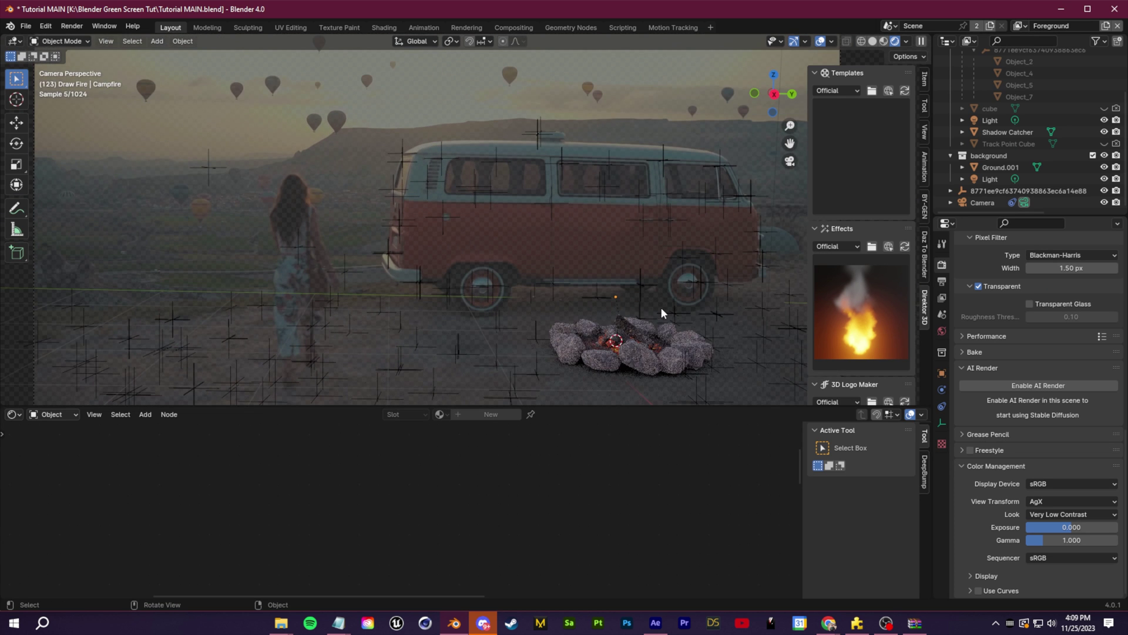
Step: Set the scene's color management view transform to Filmic
click(1062, 486)
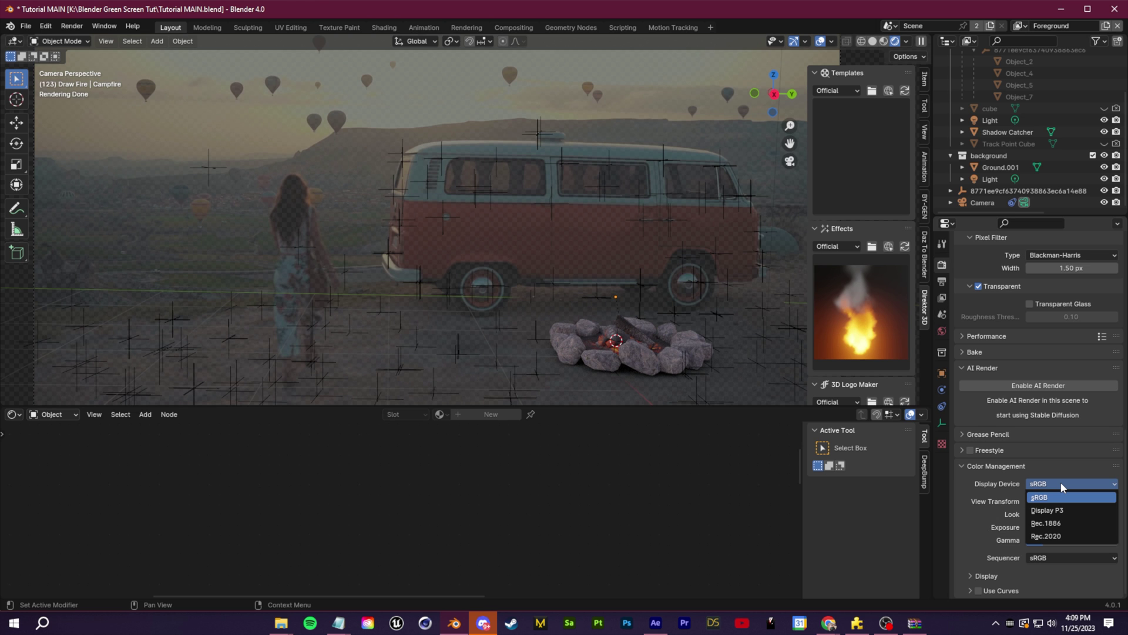
click(1011, 498)
click(1071, 505)
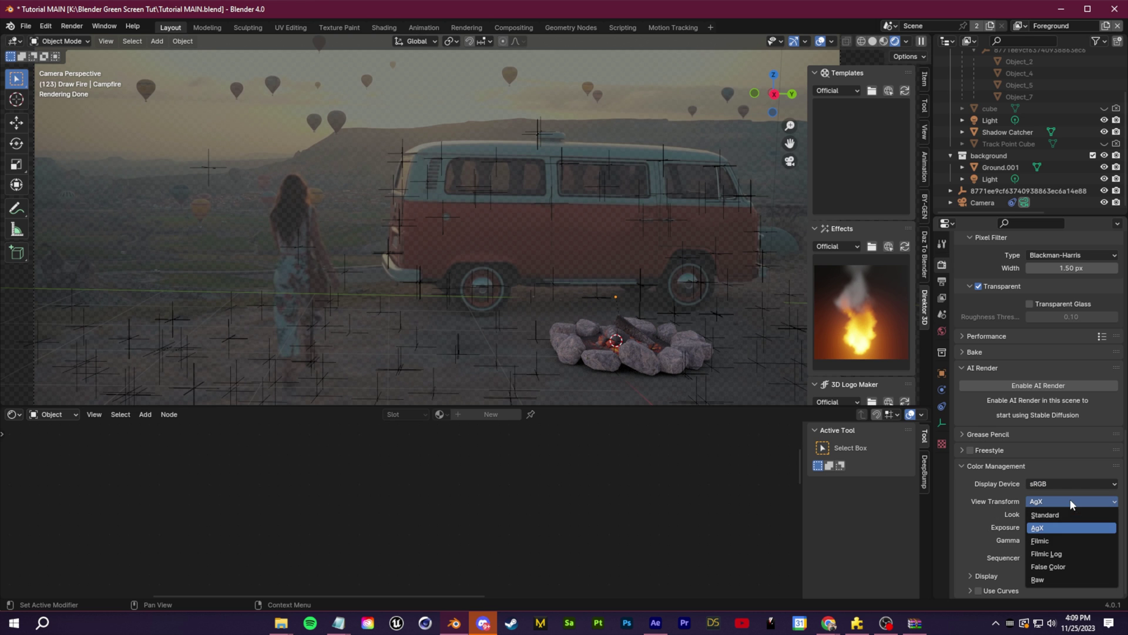
click(1056, 543)
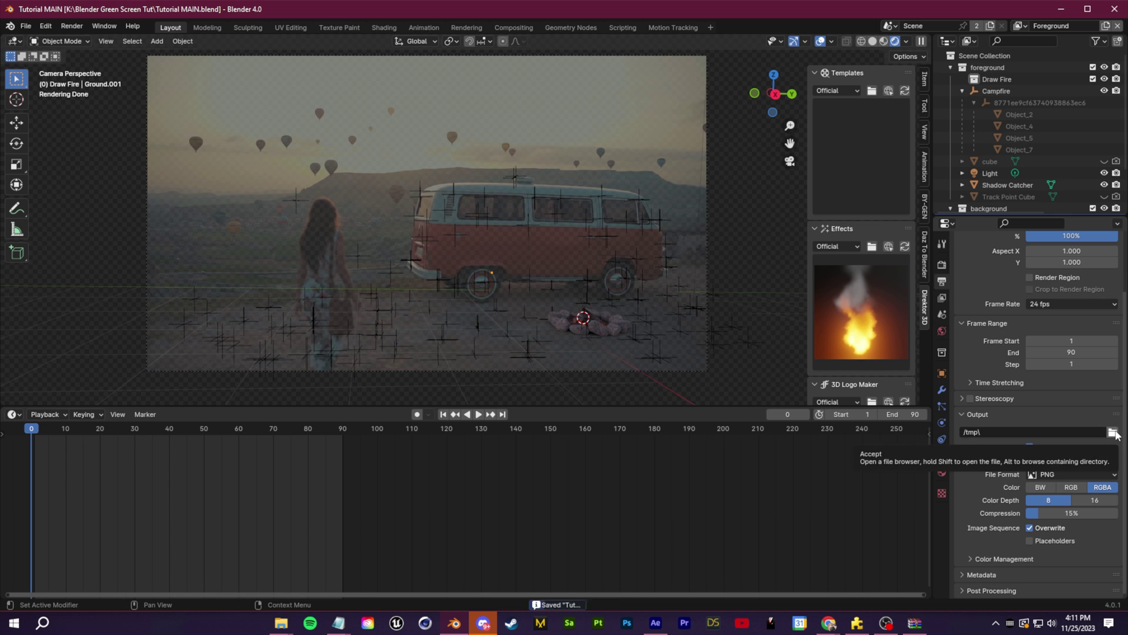
Step: Browse for the render output location in K:\Blender Green Screen Tut\footage\ and create a RENDER folder there
click(1112, 432)
click(493, 166)
text(K:\Blender Green Screen Tut\footage\)
key(Return)
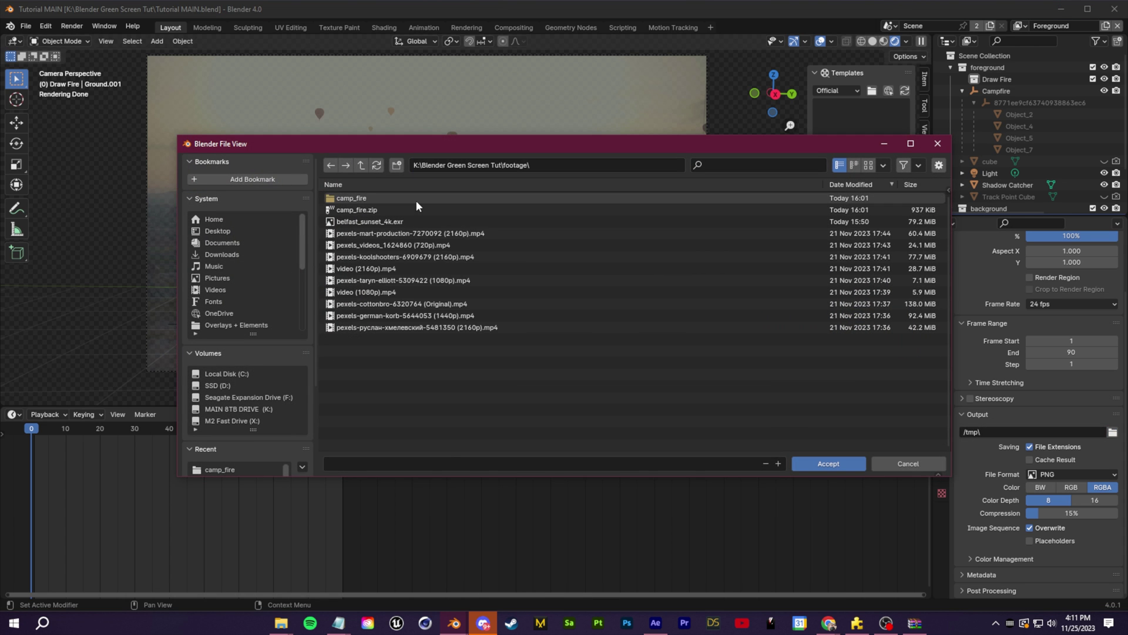
right_click(400, 429)
click(400, 432)
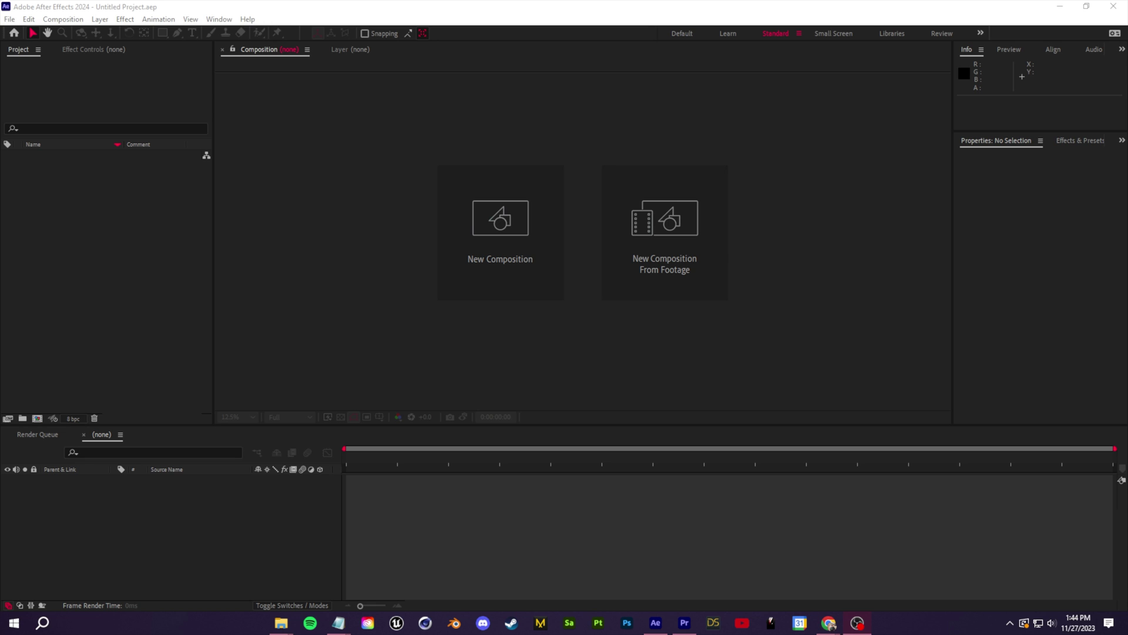
Step: In After Effects, import video (1080p).mp4 from the footage folder and create a composition from it
key(alt+Tab)
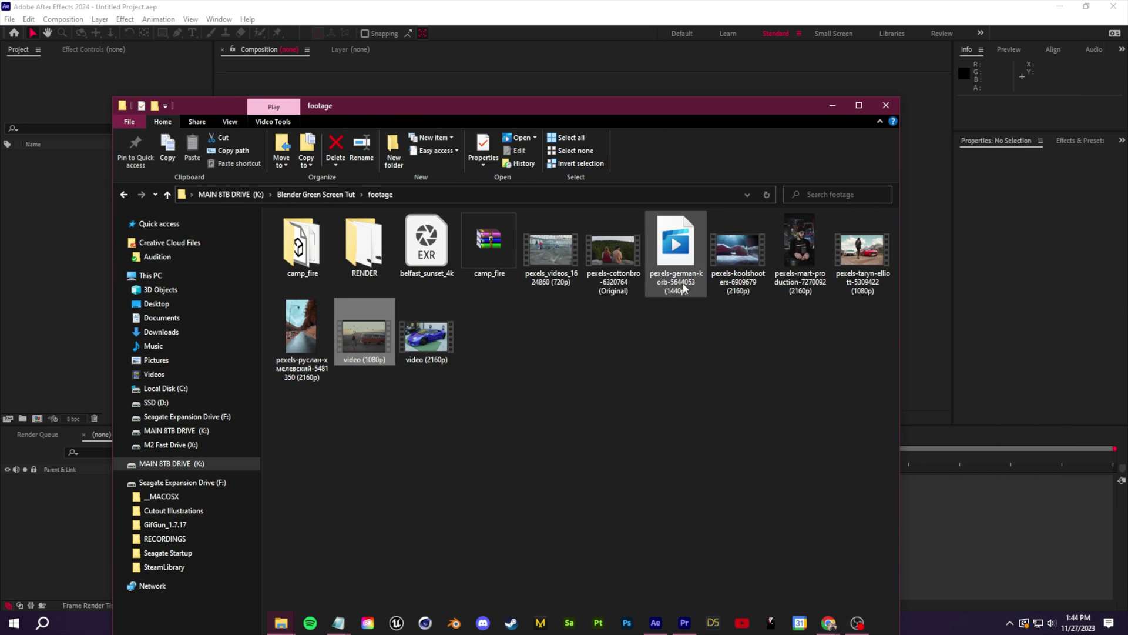
drag(369, 346, 63, 219)
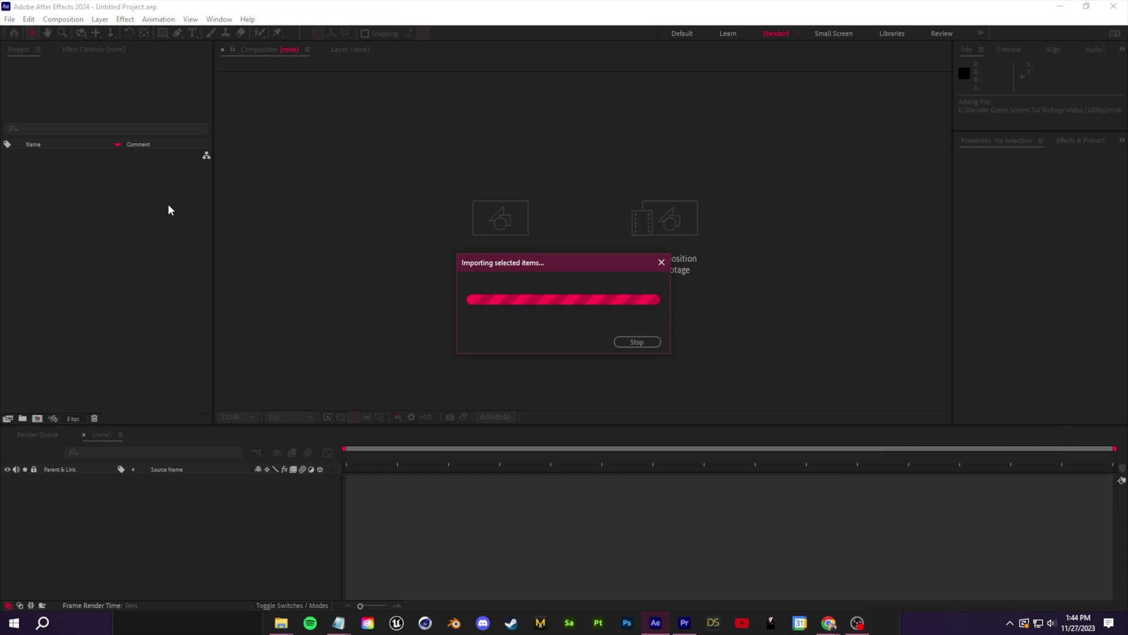
drag(56, 158, 37, 419)
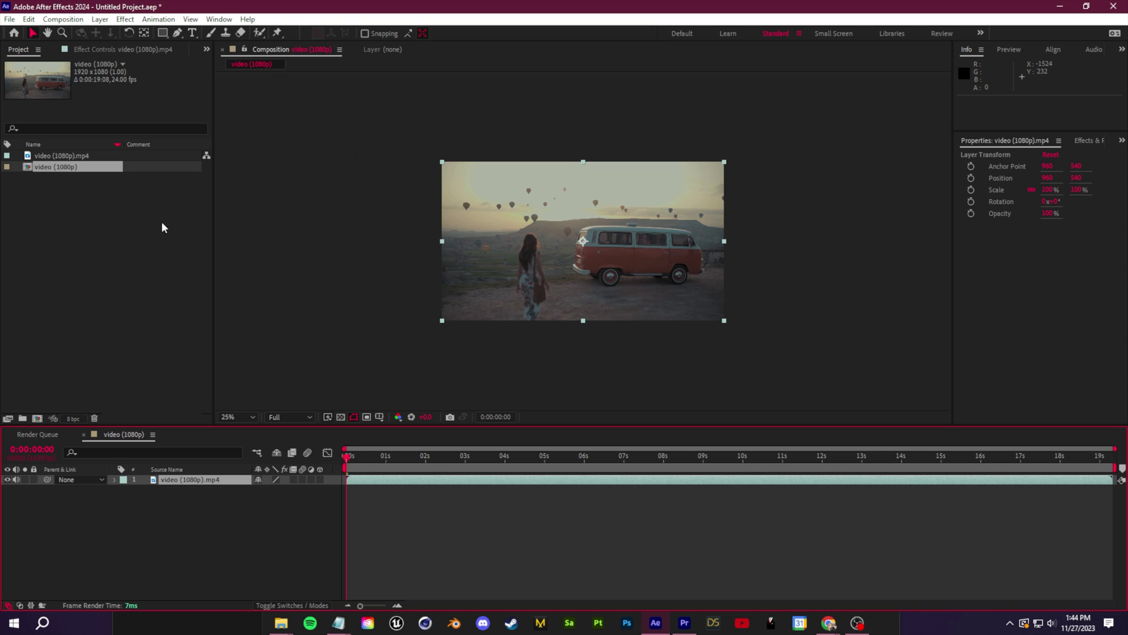
Step: Import the rendered frames from the RENDER folder, starting at 0001, as a PNG sequence with its own composition
right_click(92, 233)
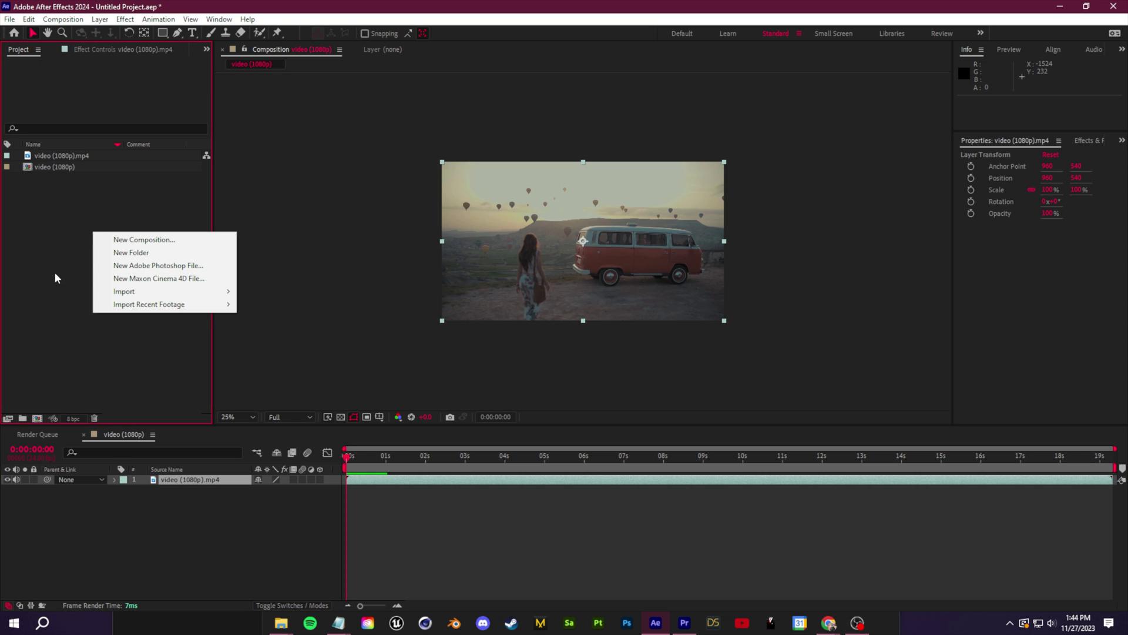
mouse_move(147, 291)
click(332, 305)
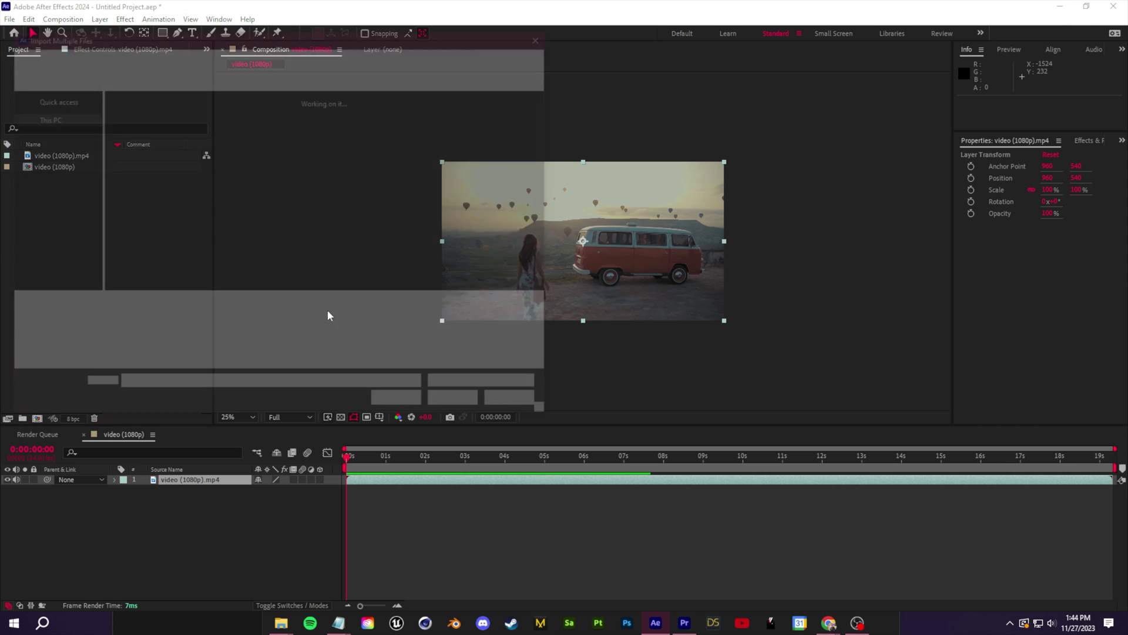
scroll(298, 203, down, 2)
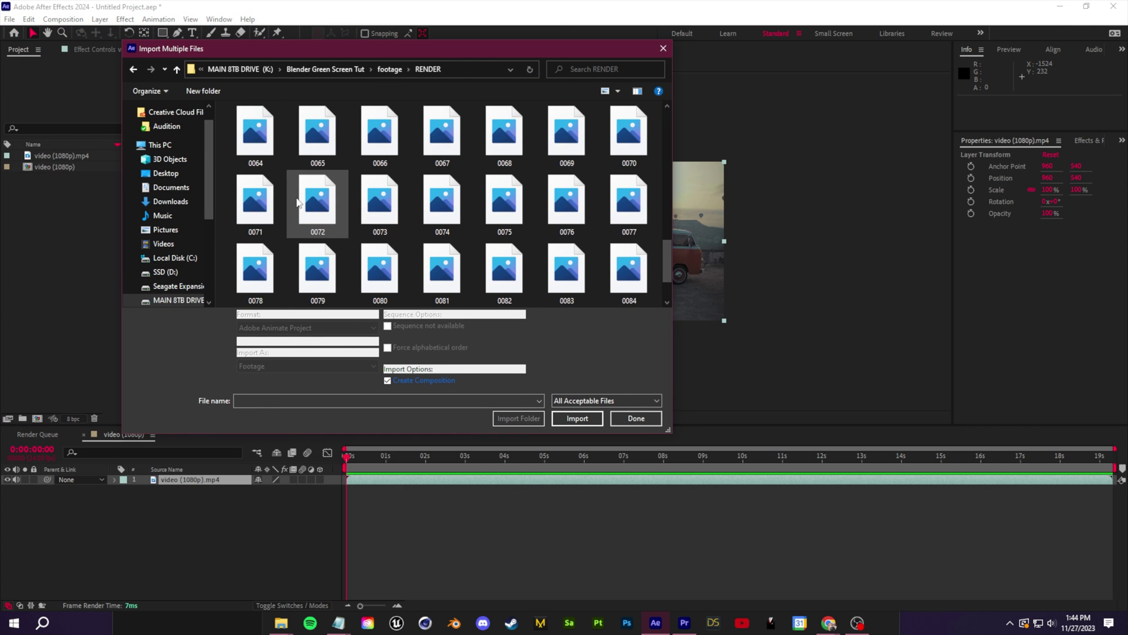
scroll(318, 199, up, 3)
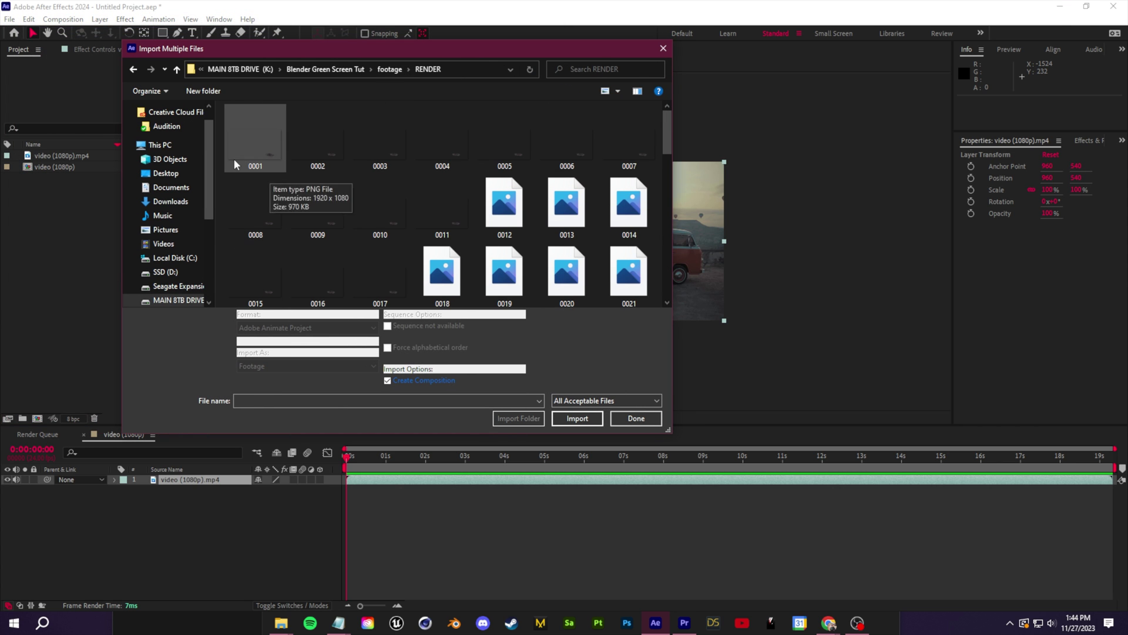
click(255, 139)
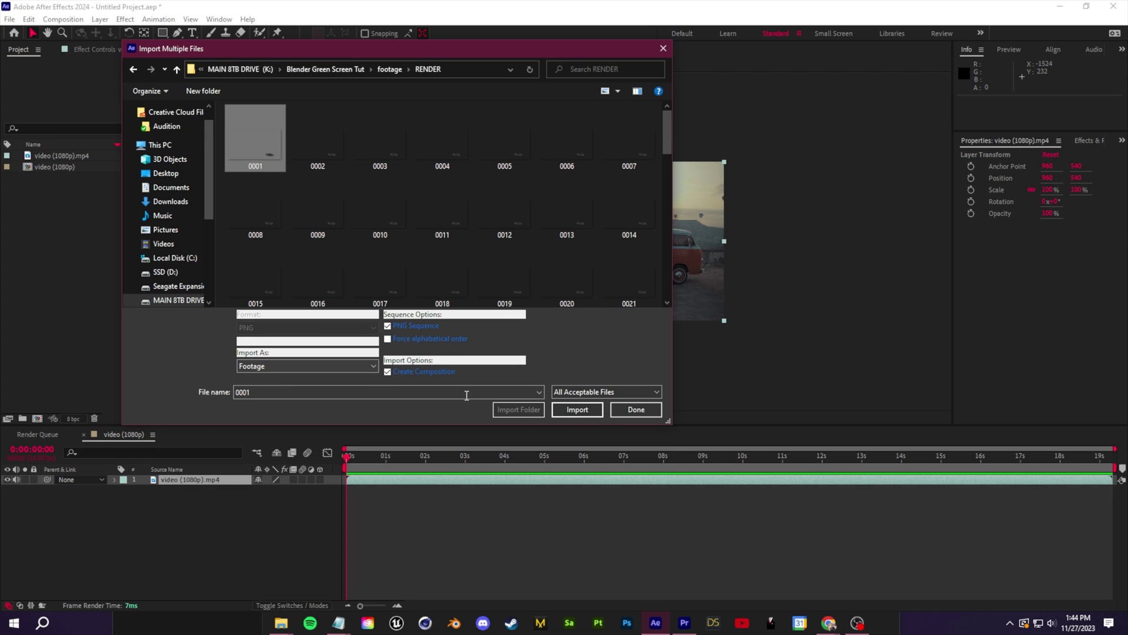
click(591, 414)
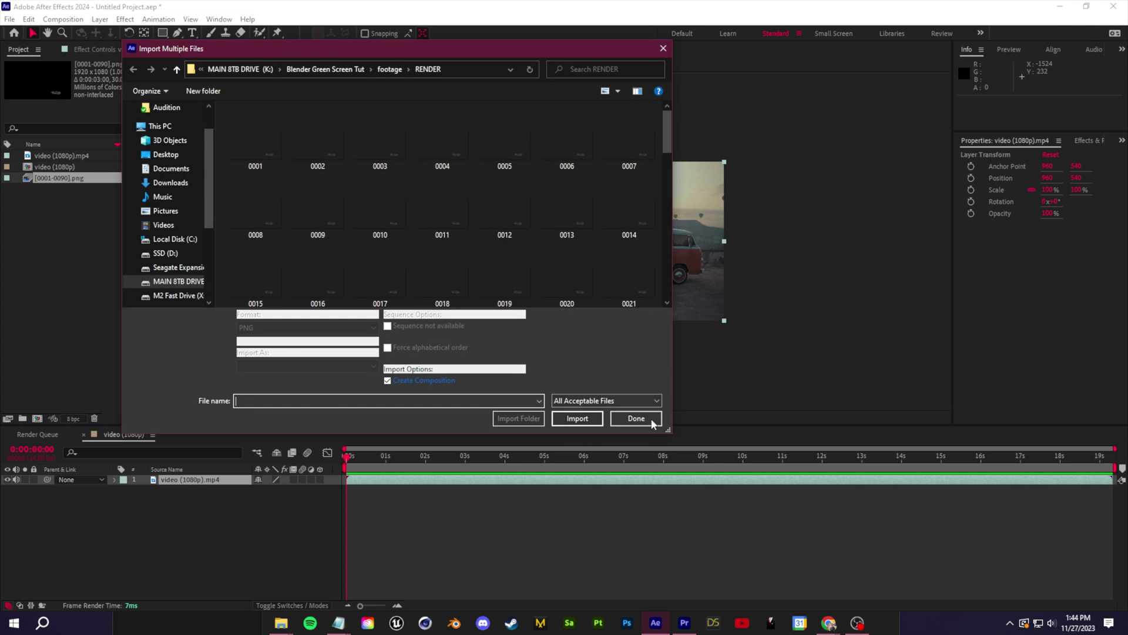
click(641, 412)
Step: Play the campfire render composition and show its transparency grid
key(space)
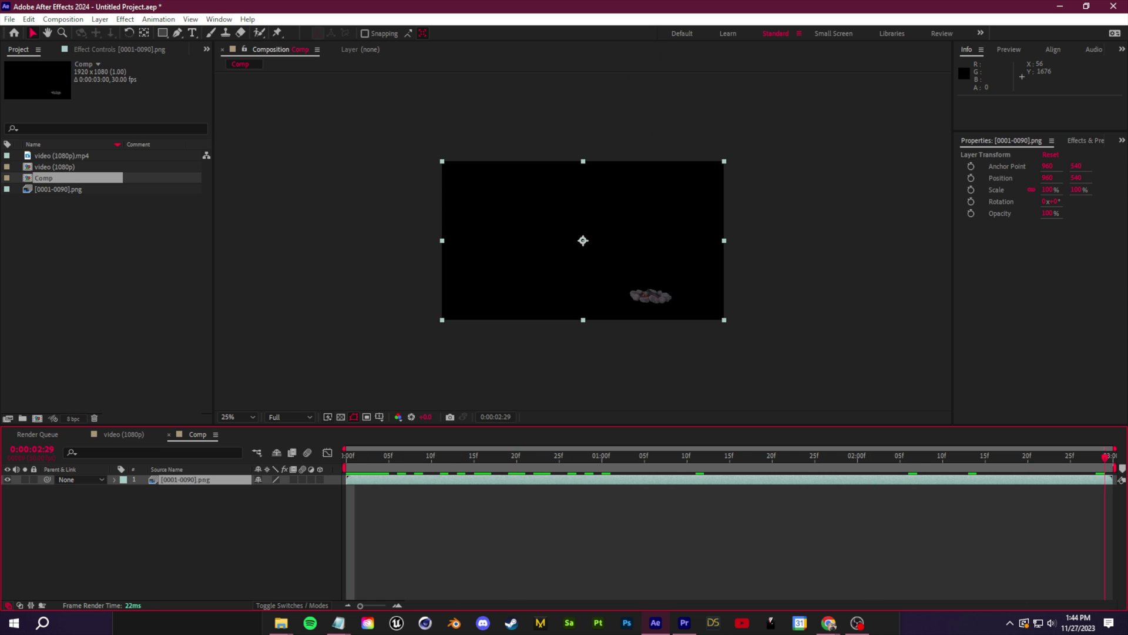
click(341, 417)
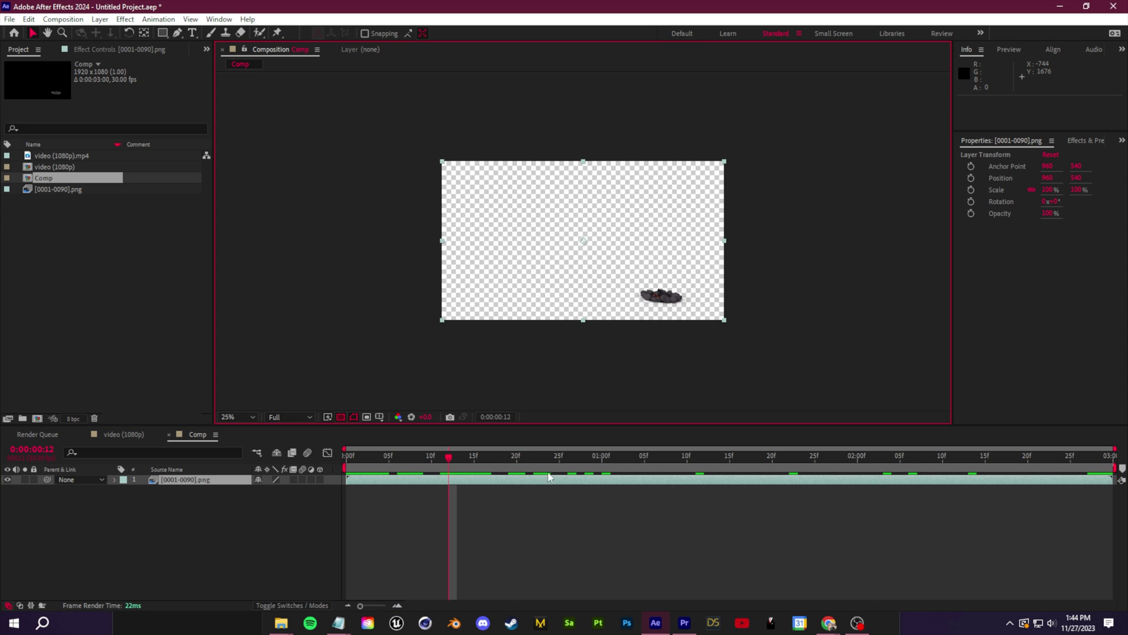
Step: Place the [0001-0090].png sequence above the van footage in the video (1080p) composition and preview it at 50% zoom
click(123, 434)
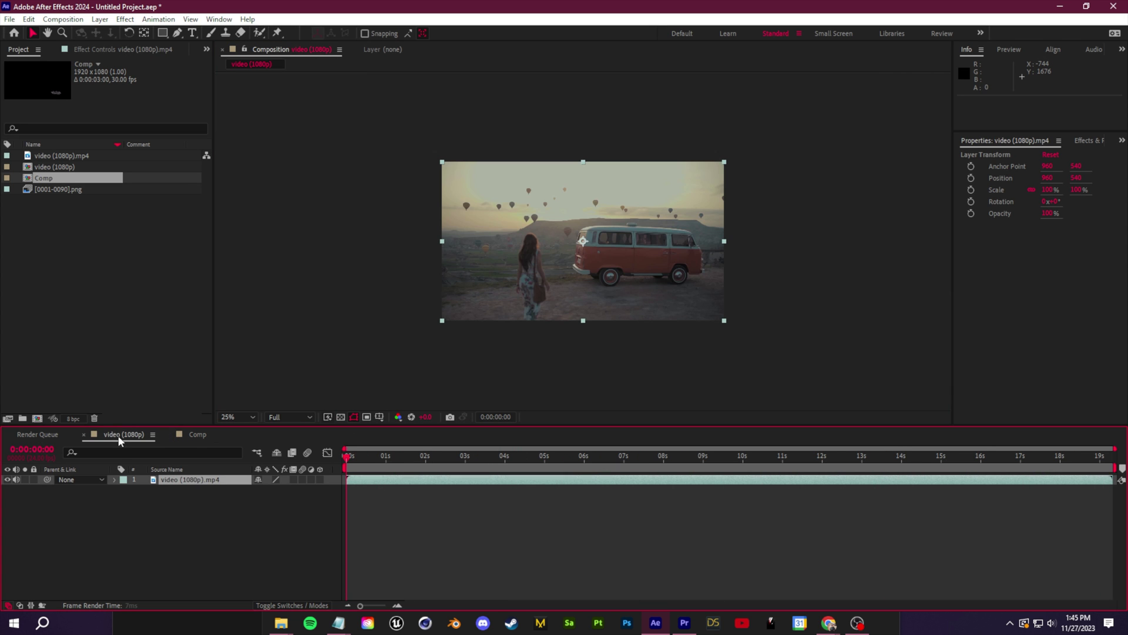
click(56, 189)
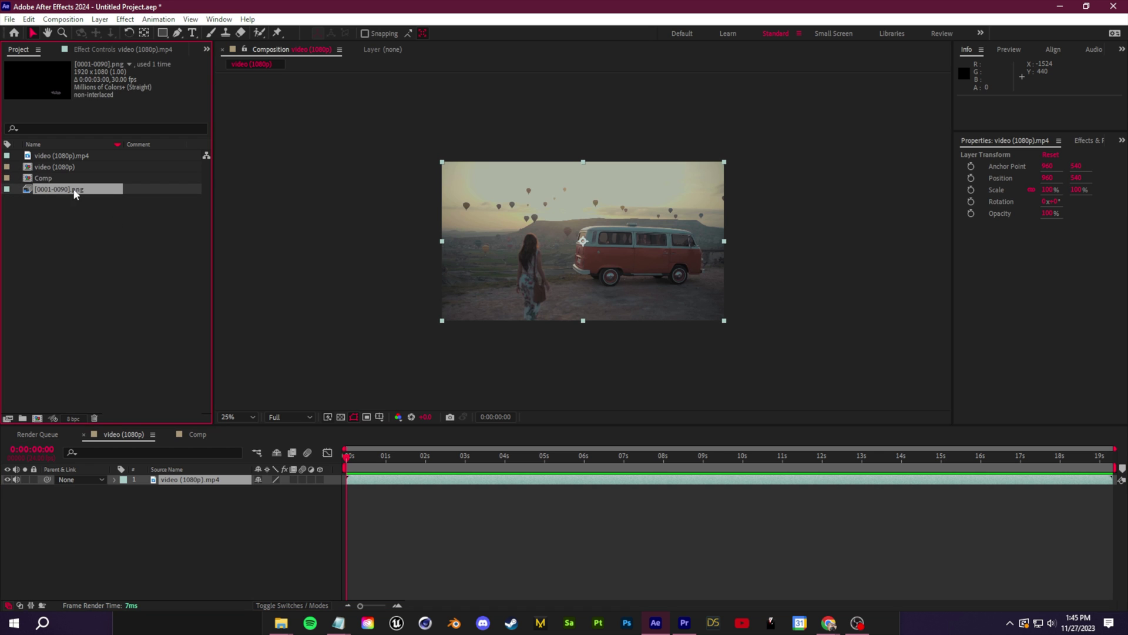
drag(74, 194, 194, 481)
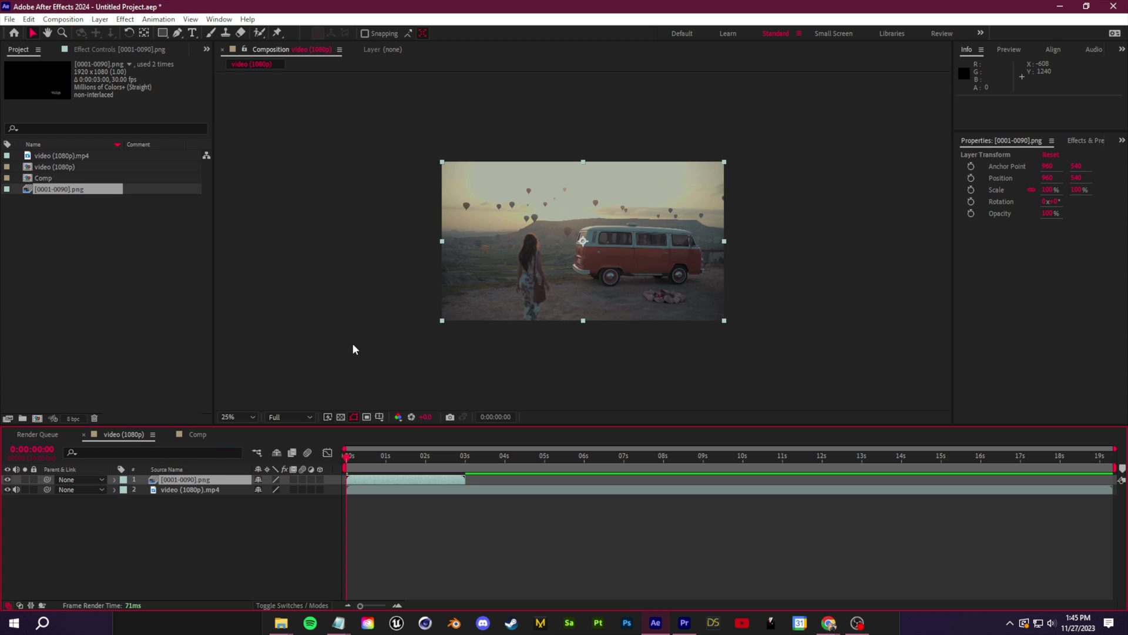
key(space)
key(period)
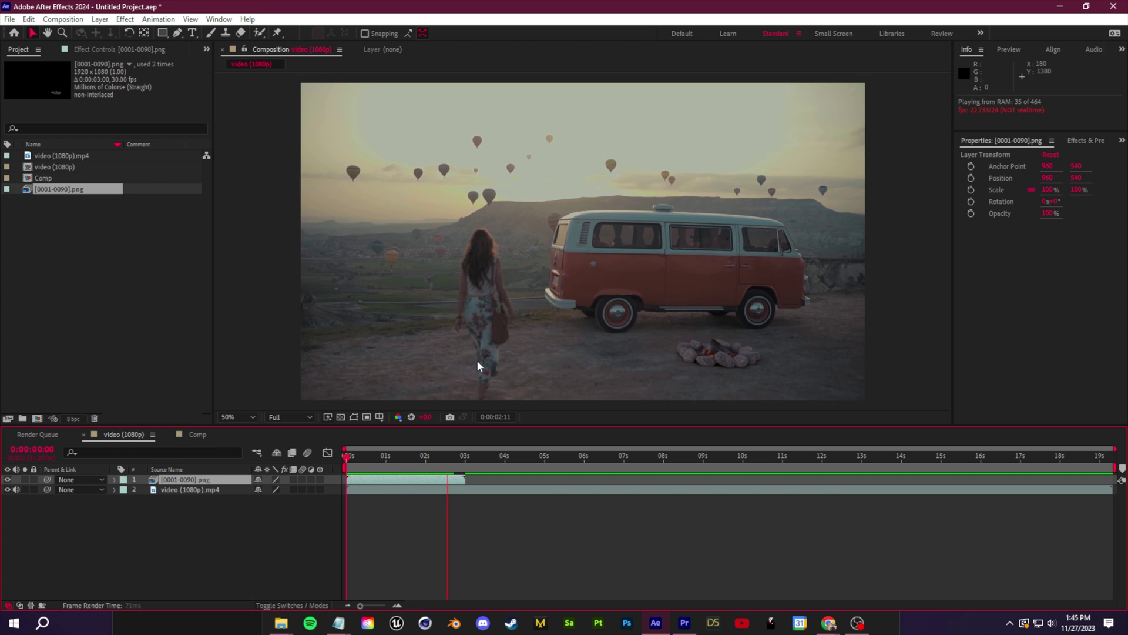
key(space)
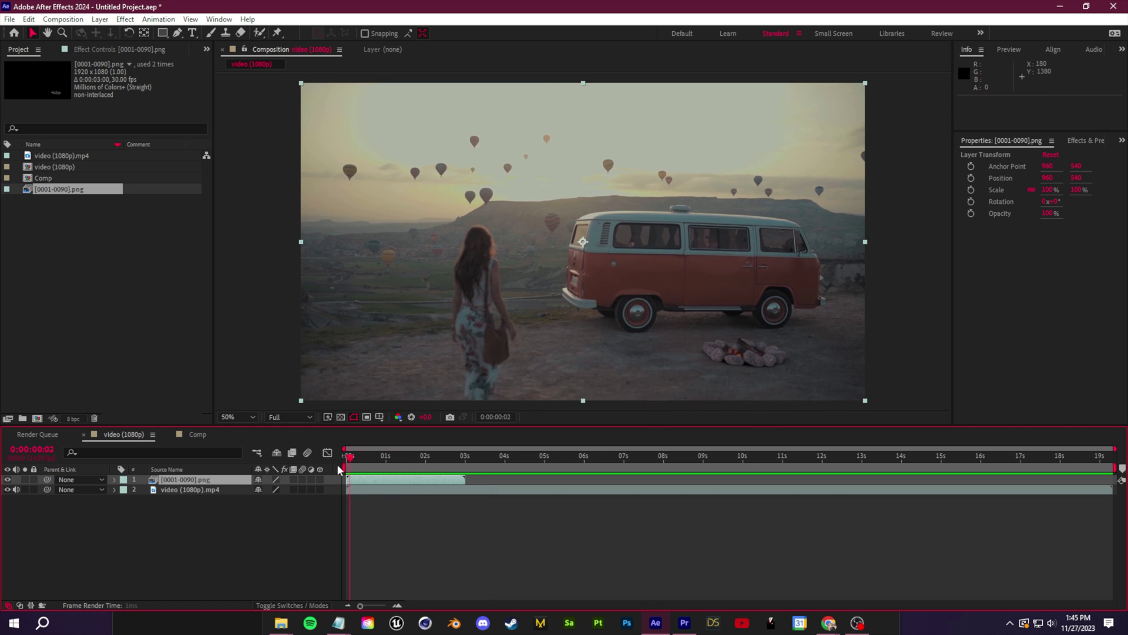
Step: Compare the two clips' frame rates, interpret the [0001-0090].png sequence at 24 frames per second, and scrub through the composite
drag(213, 212, 263, 210)
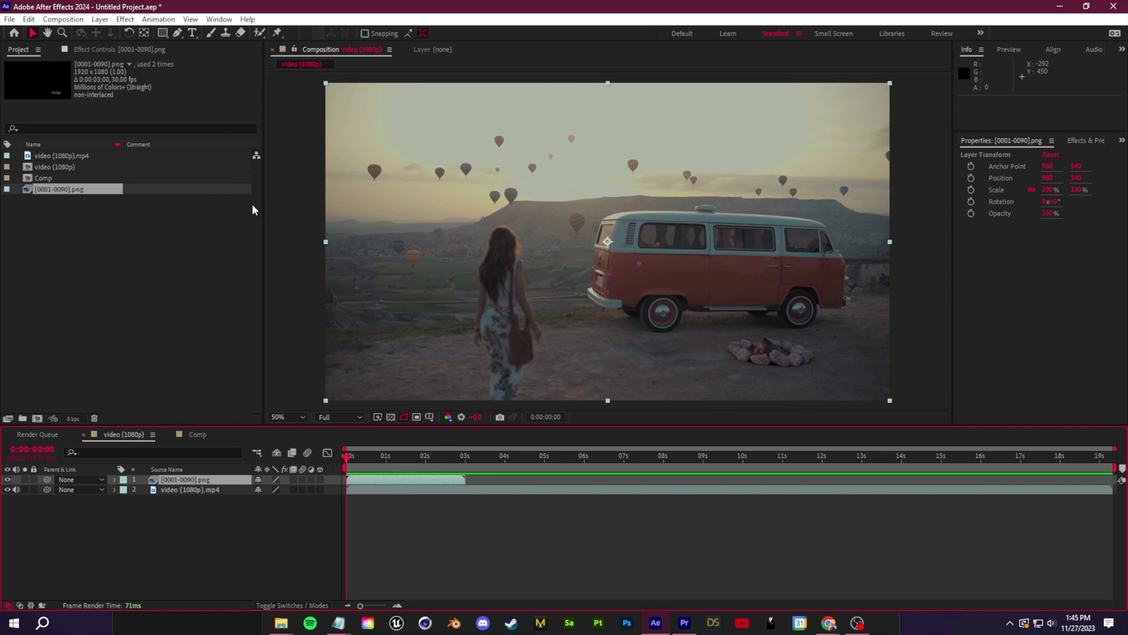
click(59, 156)
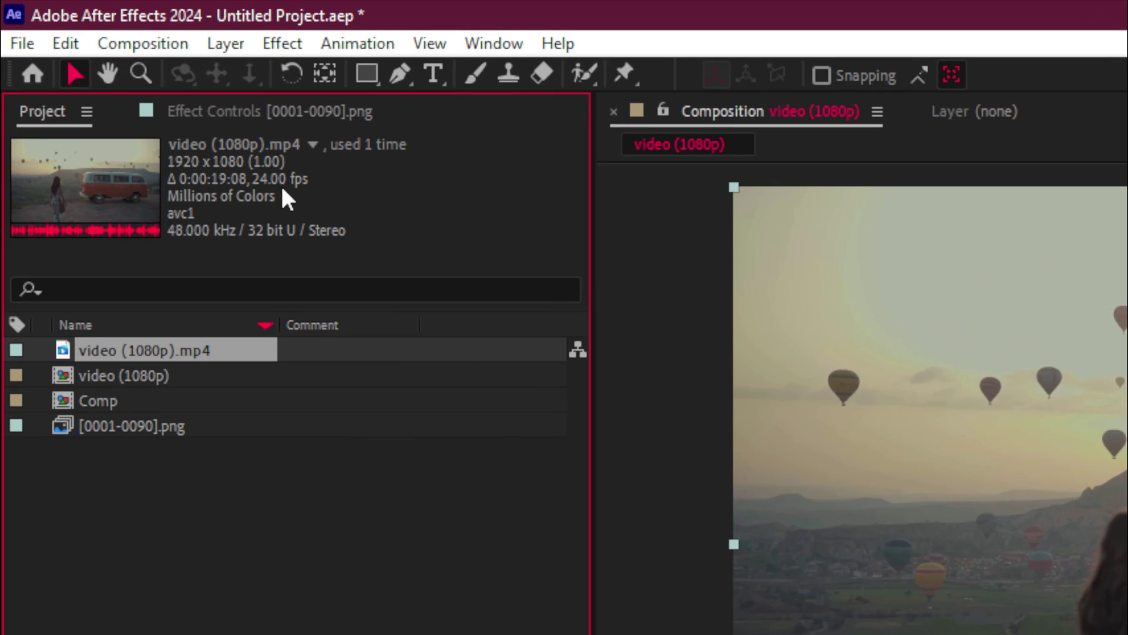
click(149, 427)
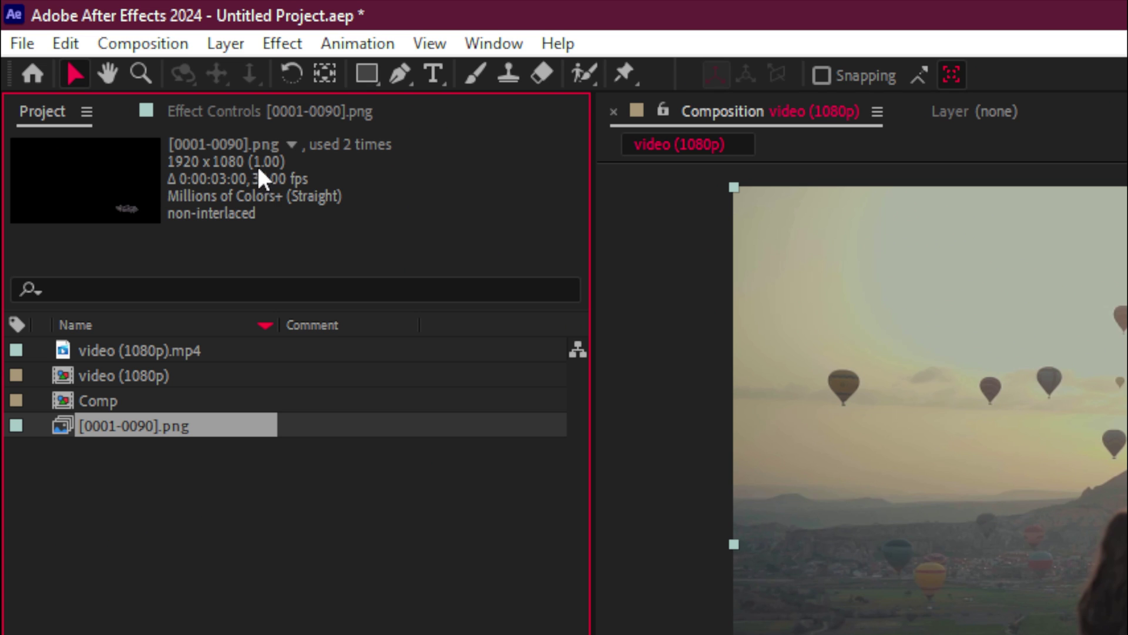
right_click(192, 425)
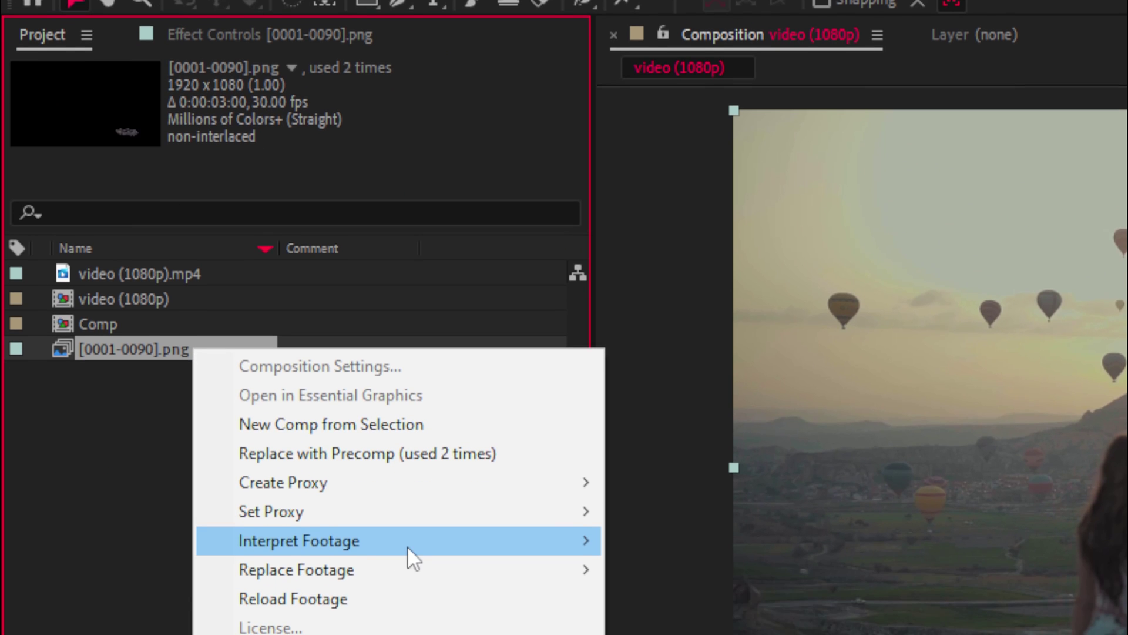
mouse_move(410, 624)
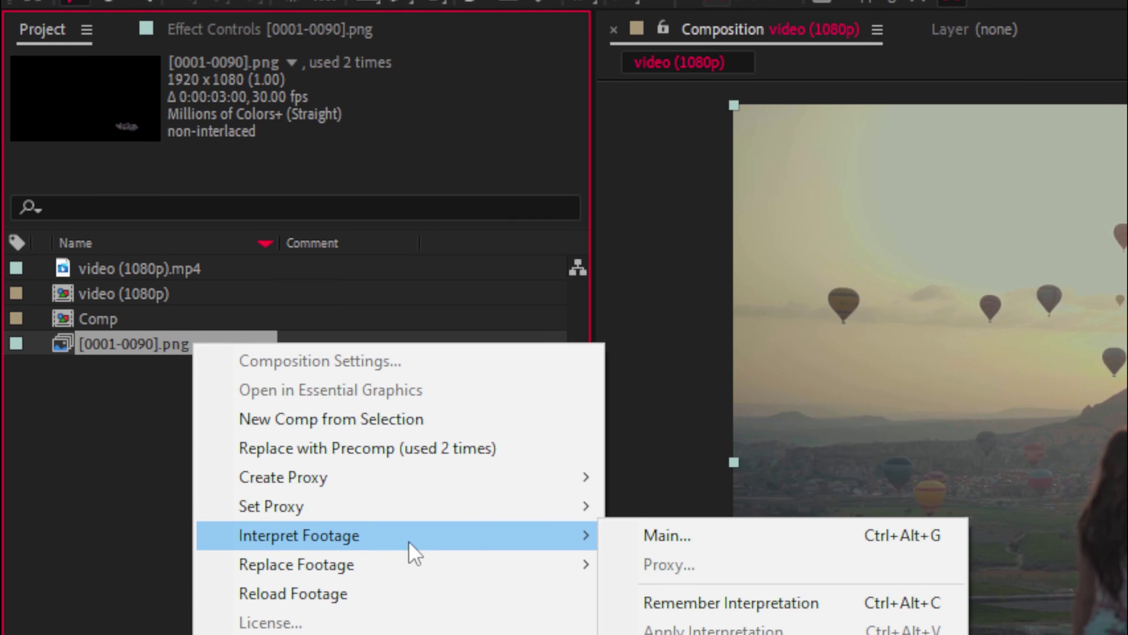
click(729, 536)
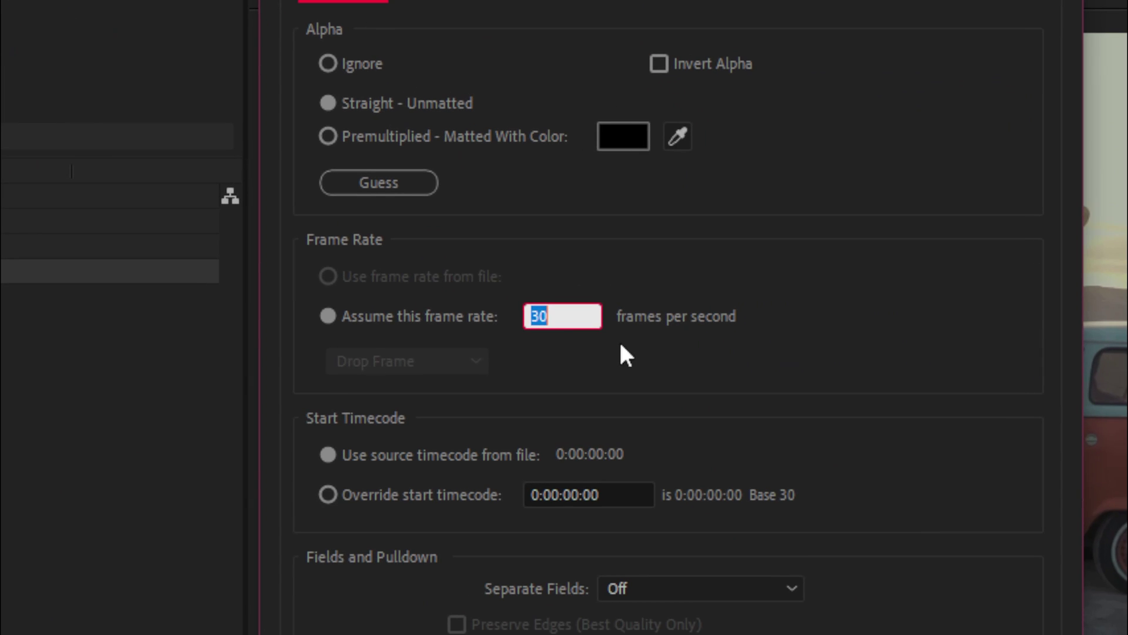
text(24)
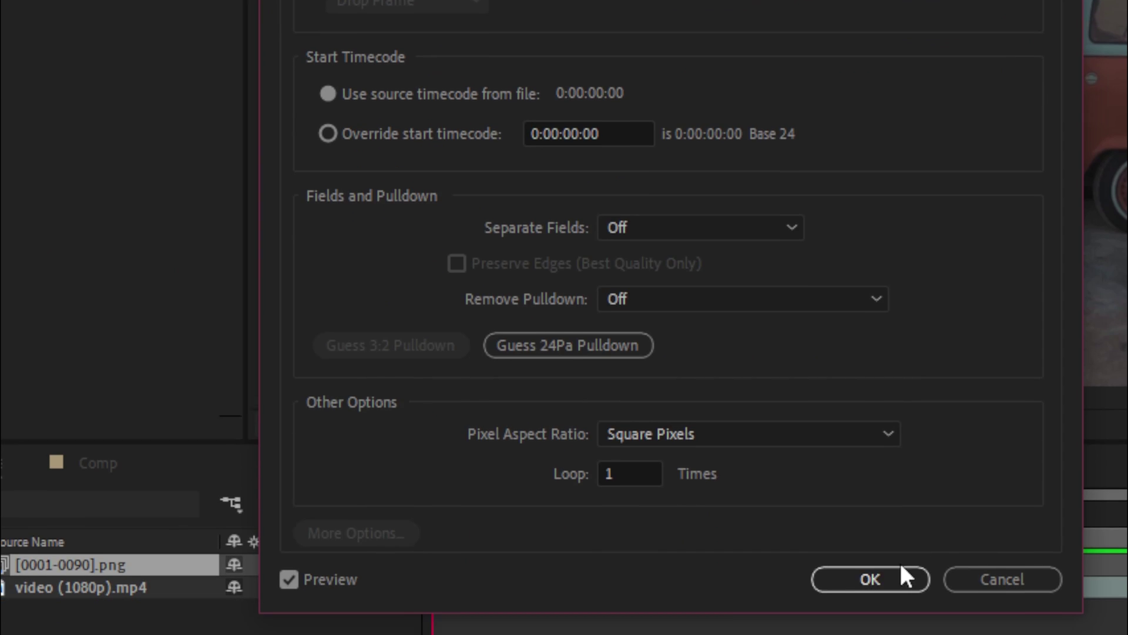
click(893, 567)
drag(431, 467, 540, 502)
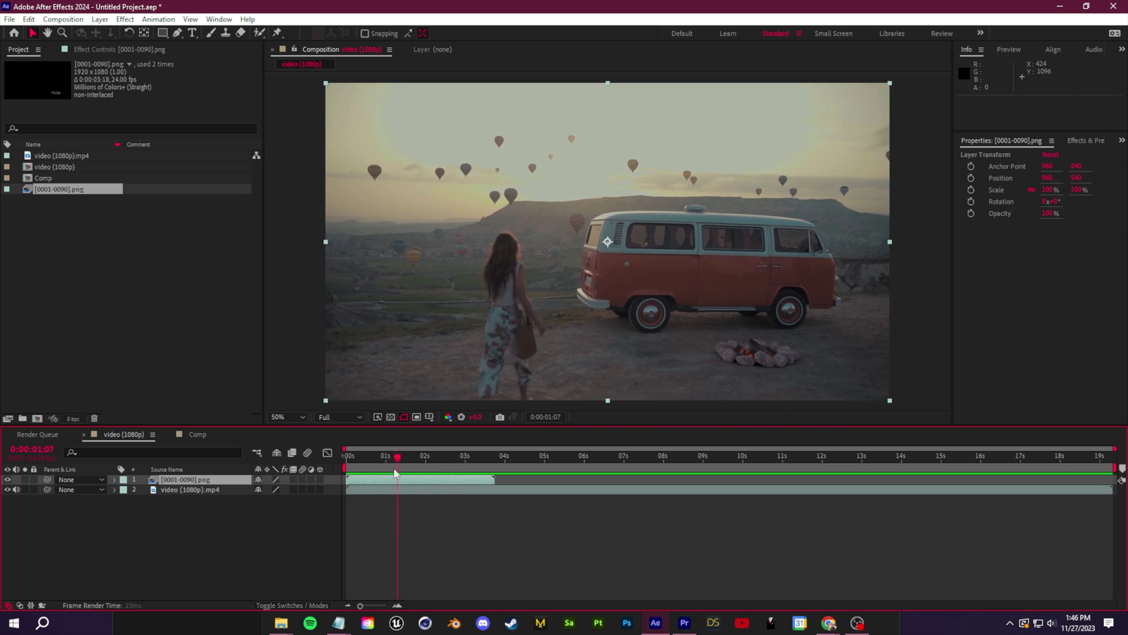
Step: Move to the 3-second mark in the timeline and apply the Levels effect to the [0001-0090].png campfire layer
drag(395, 473, 466, 460)
scroll(640, 300, up, 2)
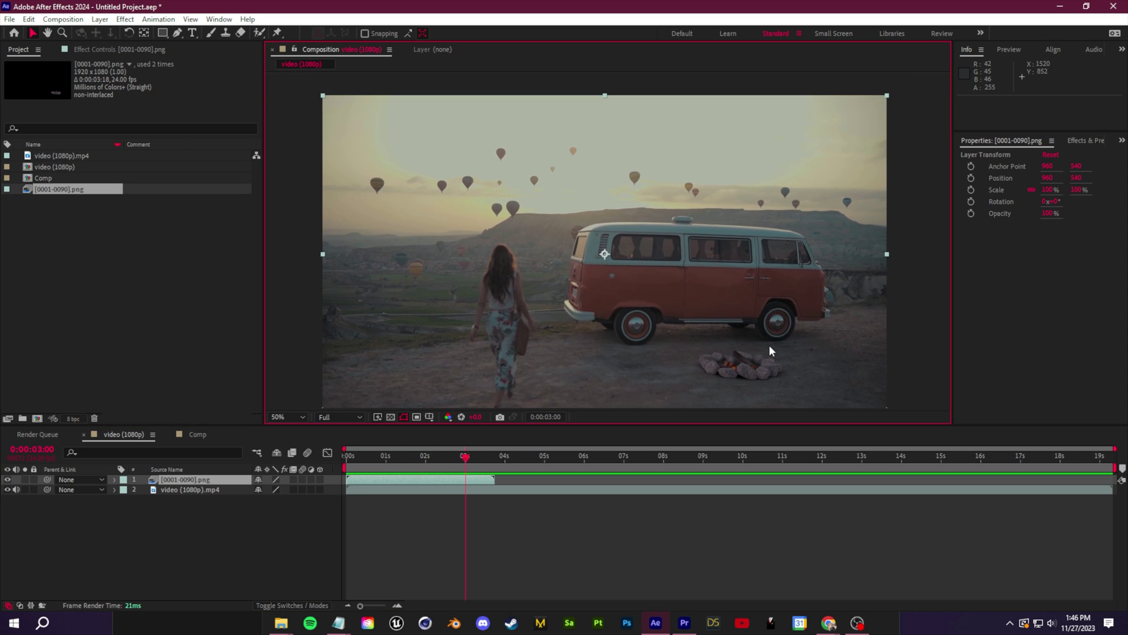
key(ctrl+5)
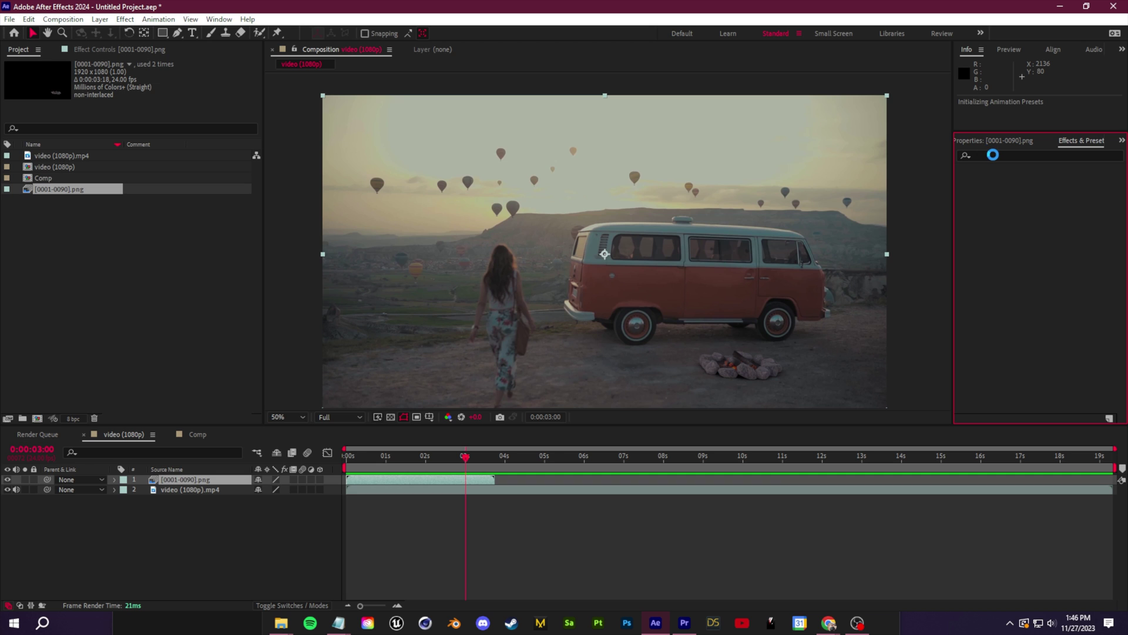
click(1017, 156)
text(levels)
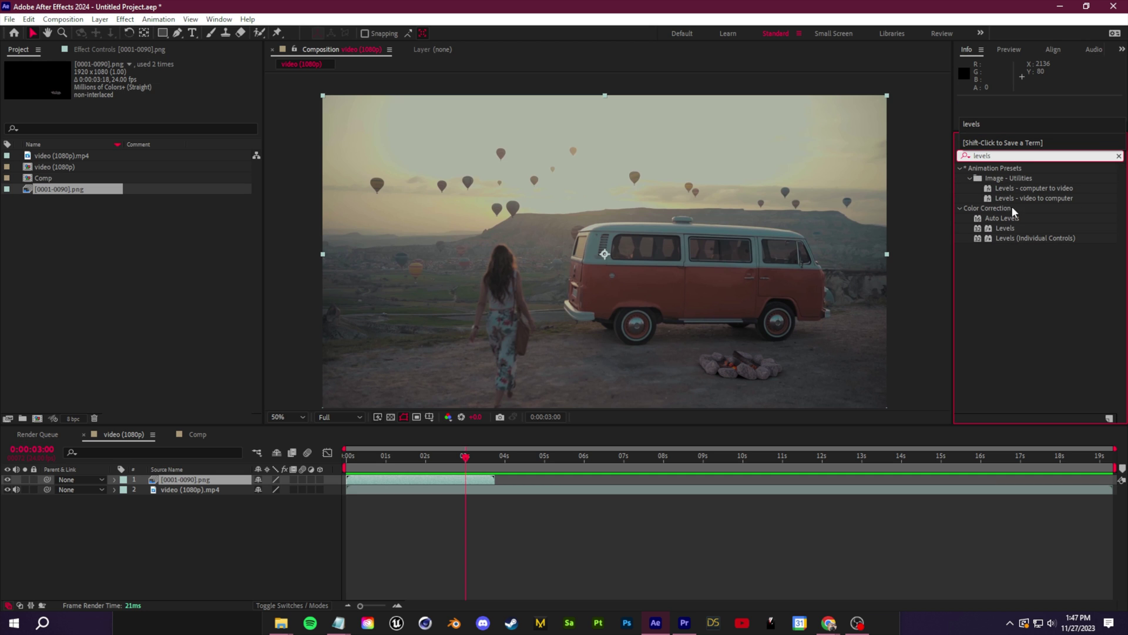
drag(1004, 228, 212, 481)
Step: Lower the campfire layer's Levels Output White to about 199, comparing the rocks' brightness with the van footage
scroll(698, 326, up, 6)
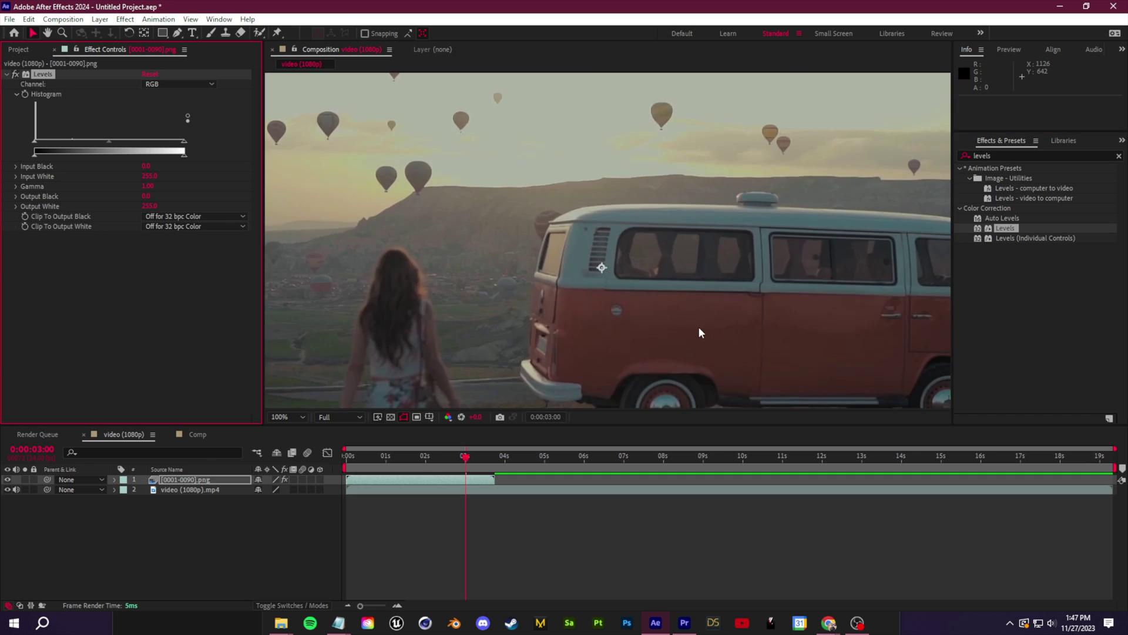
drag(180, 156, 161, 154)
scroll(528, 220, down, 2)
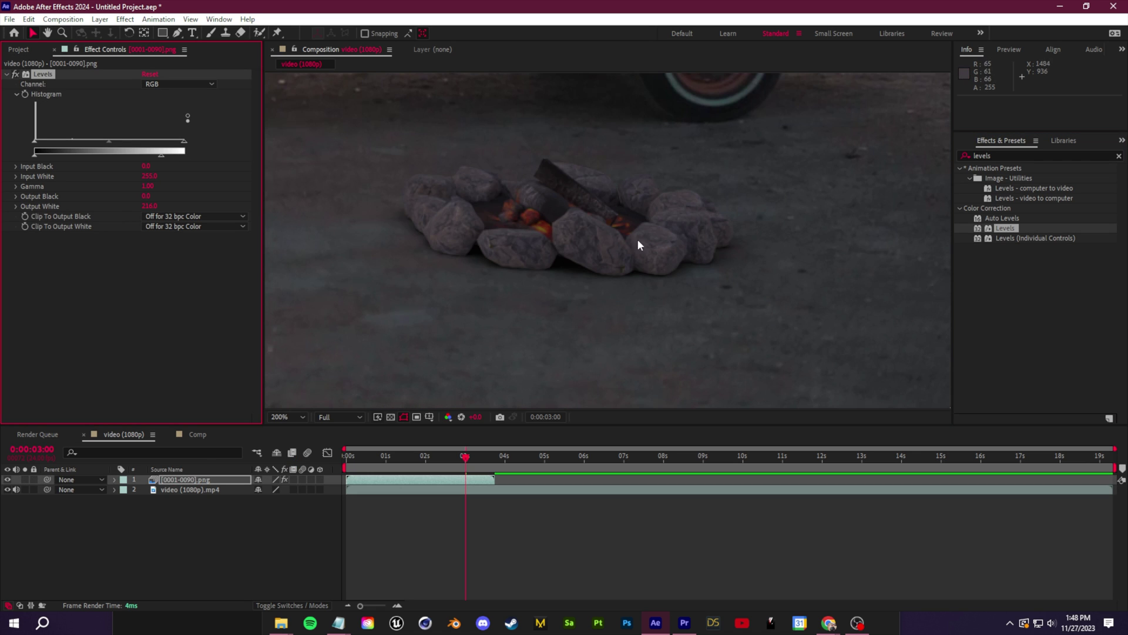
scroll(675, 266, down, 4)
scroll(675, 265, up, 2)
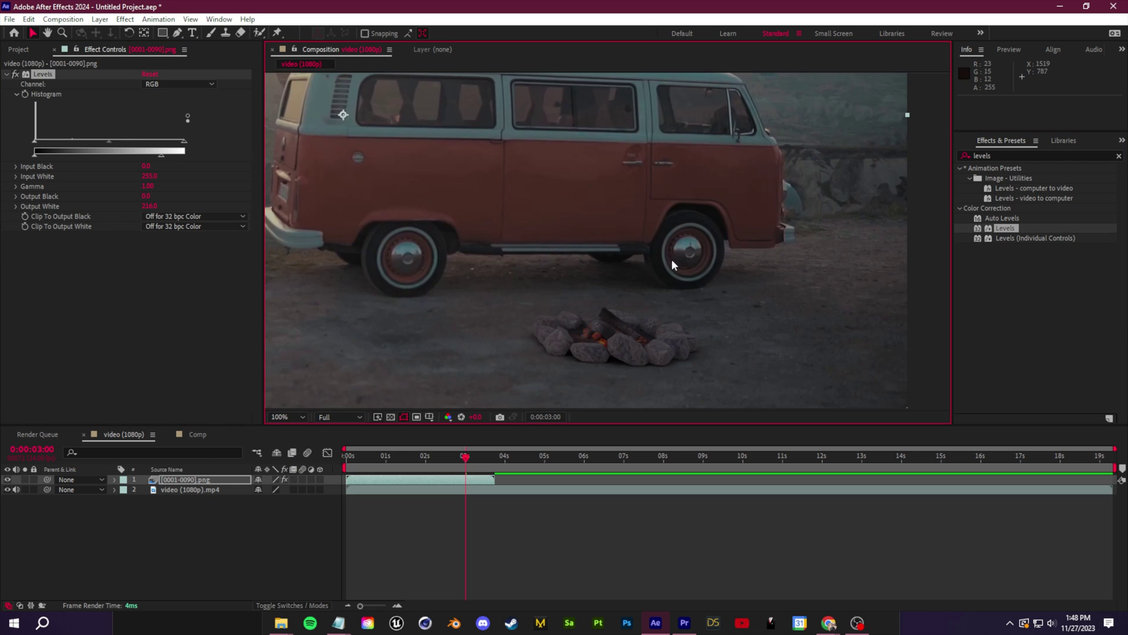
scroll(624, 326, up, 2)
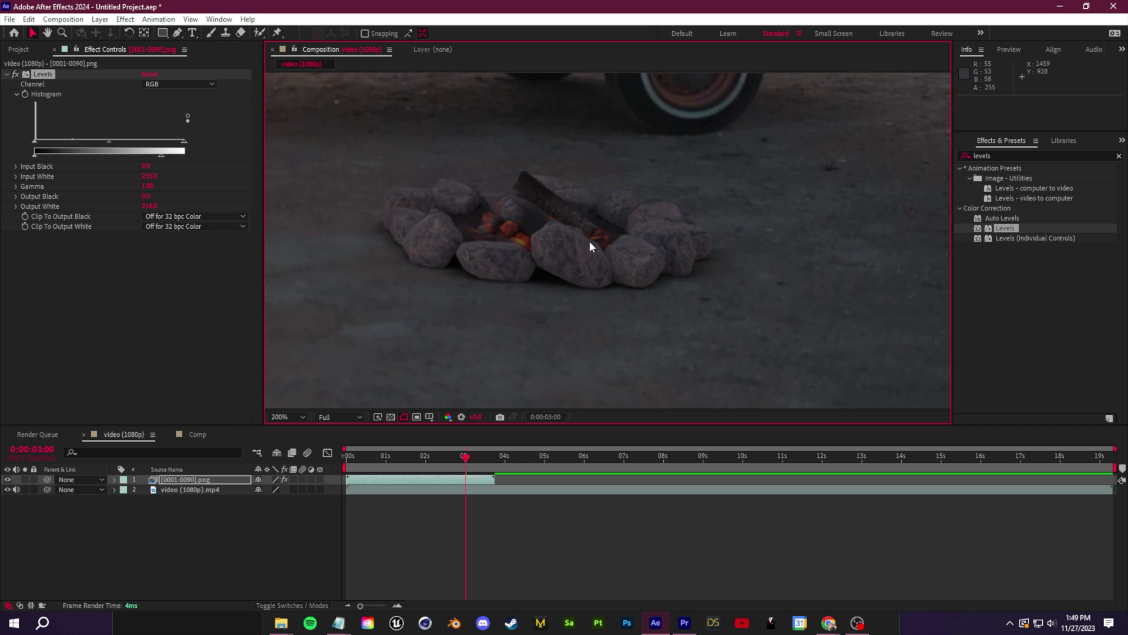
scroll(736, 323, up, 2)
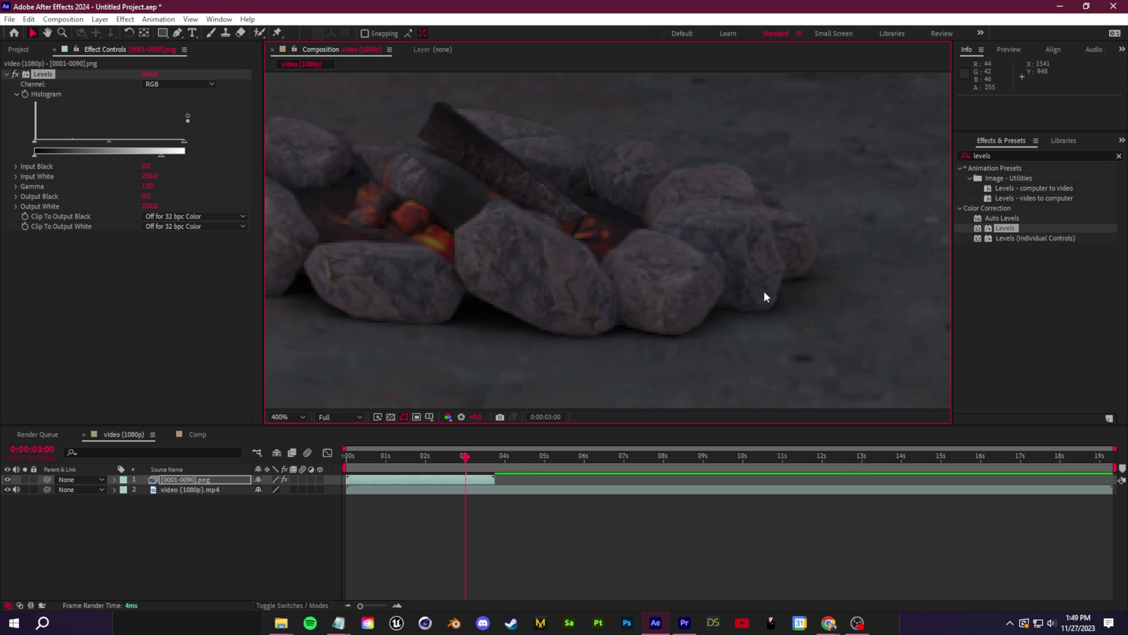
scroll(765, 296, down, 4)
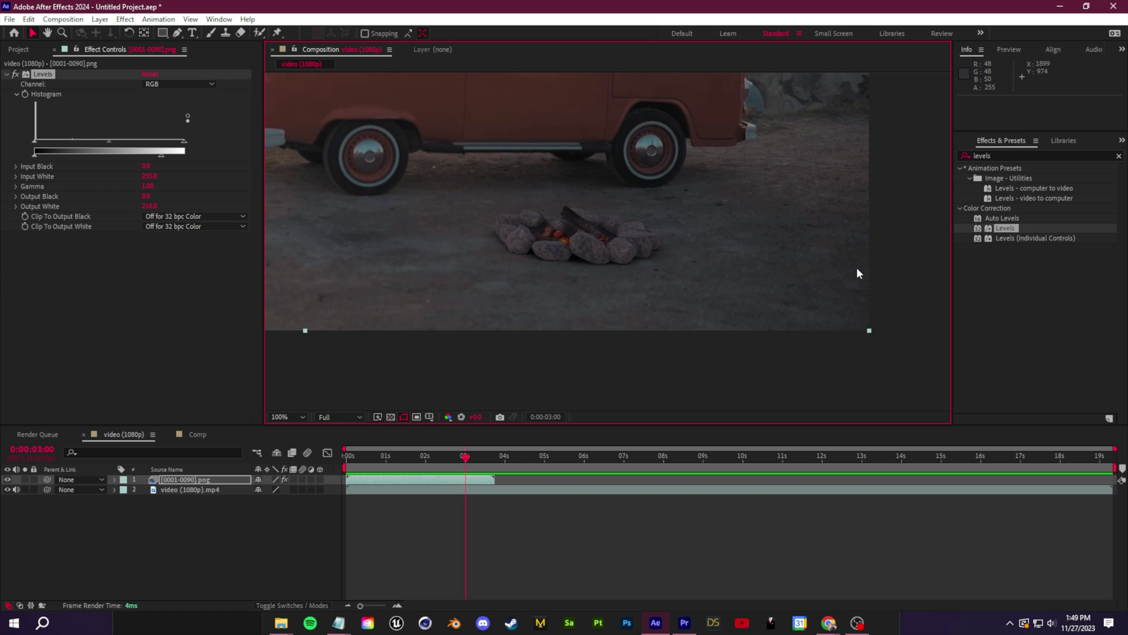
scroll(651, 230, up, 4)
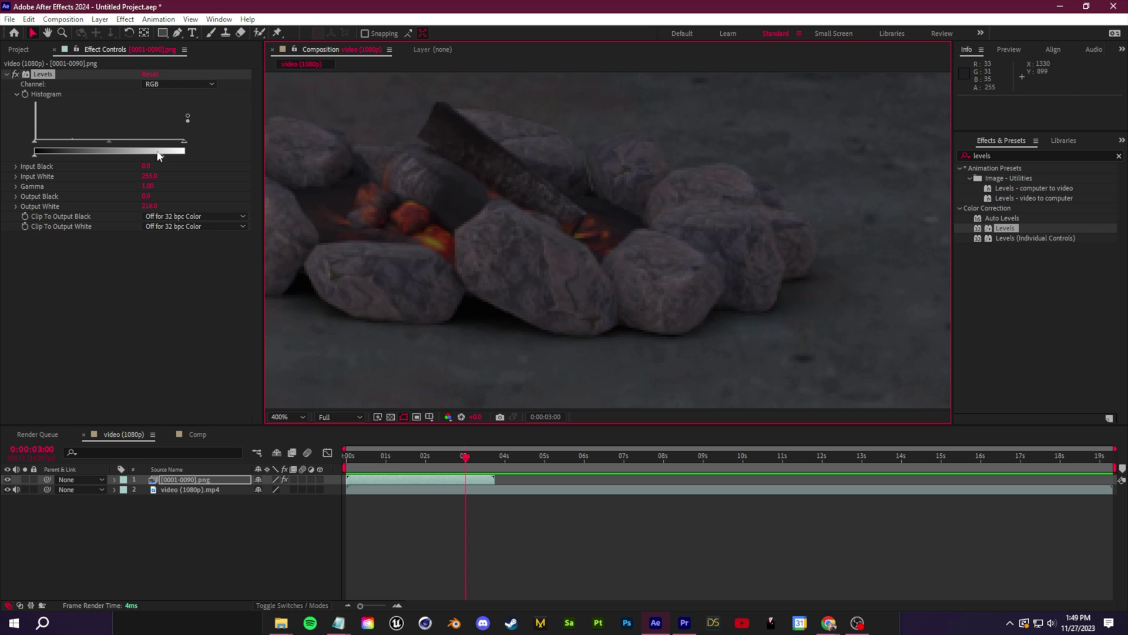
drag(158, 155, 149, 155)
scroll(715, 276, down, 5)
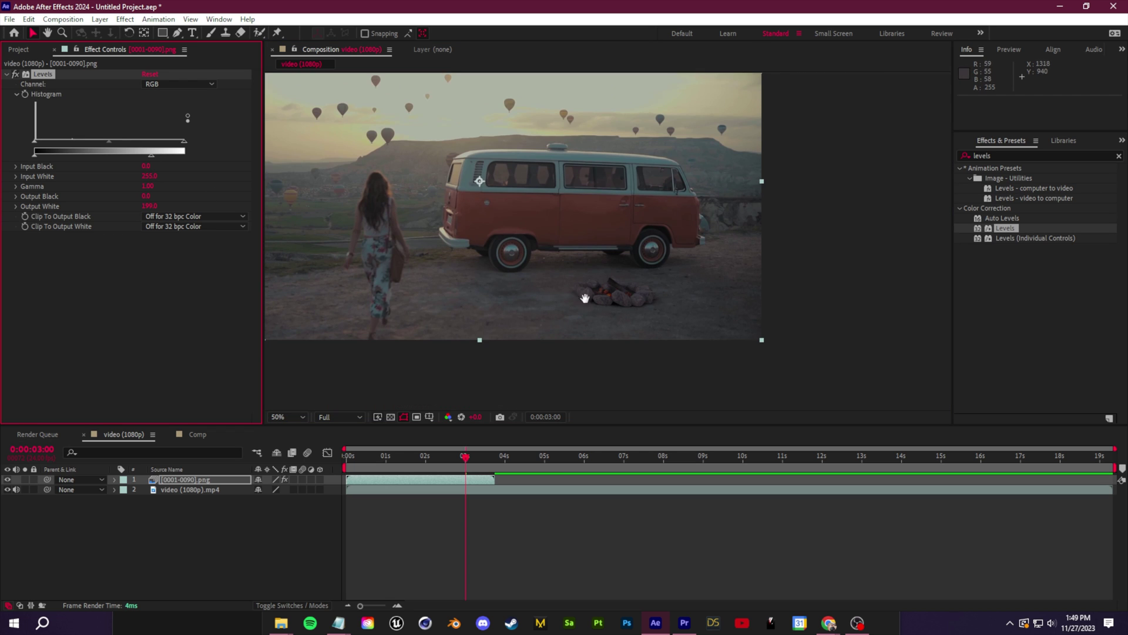
scroll(614, 253, up, 4)
Step: Examine the sharpness of the campfire close up against the woman, the van and the ground in the footage
click(1025, 157)
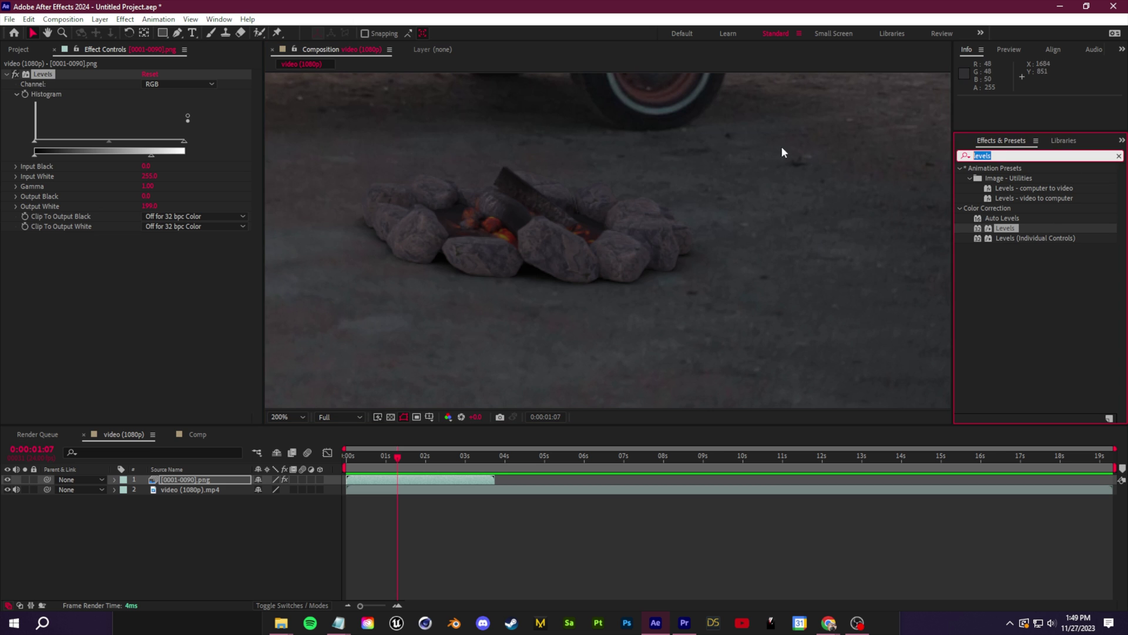
scroll(680, 317, down, 2)
scroll(600, 262, up, 4)
scroll(488, 240, down, 1)
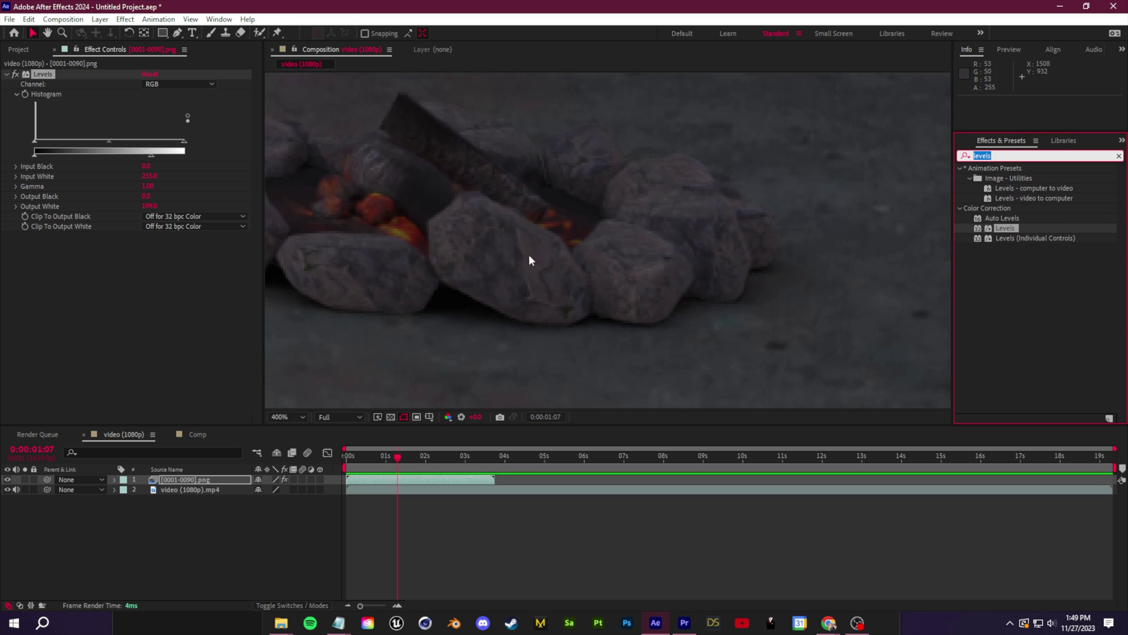
scroll(529, 255, down, 5)
scroll(573, 282, up, 3)
drag(411, 118, 561, 318)
scroll(412, 269, down, 2)
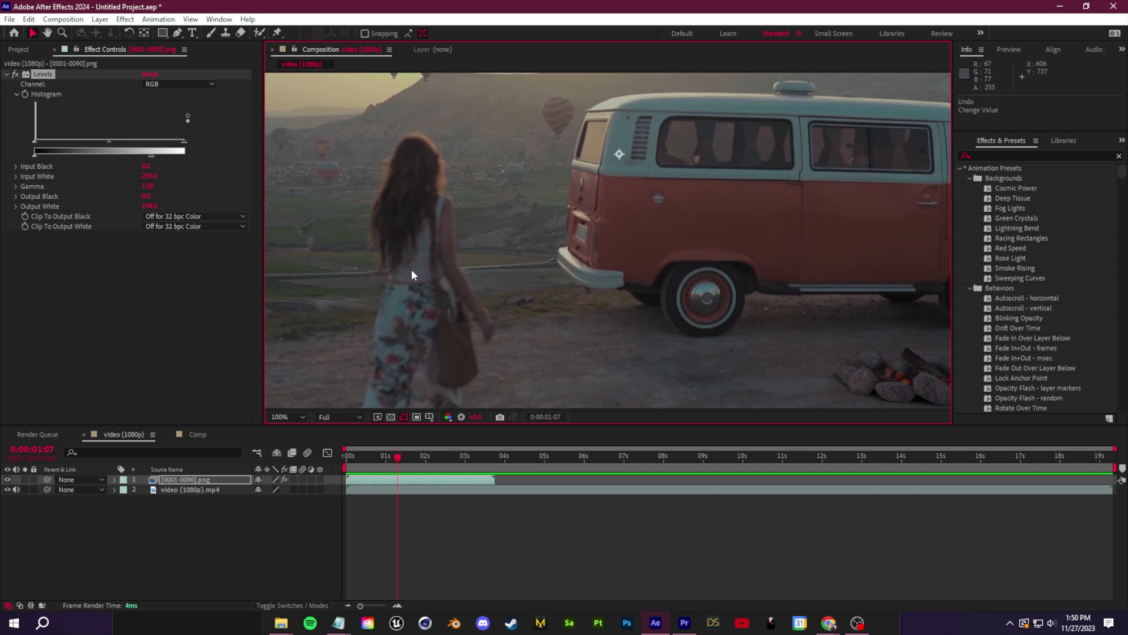
scroll(365, 245, up, 2)
scroll(521, 257, up, 2)
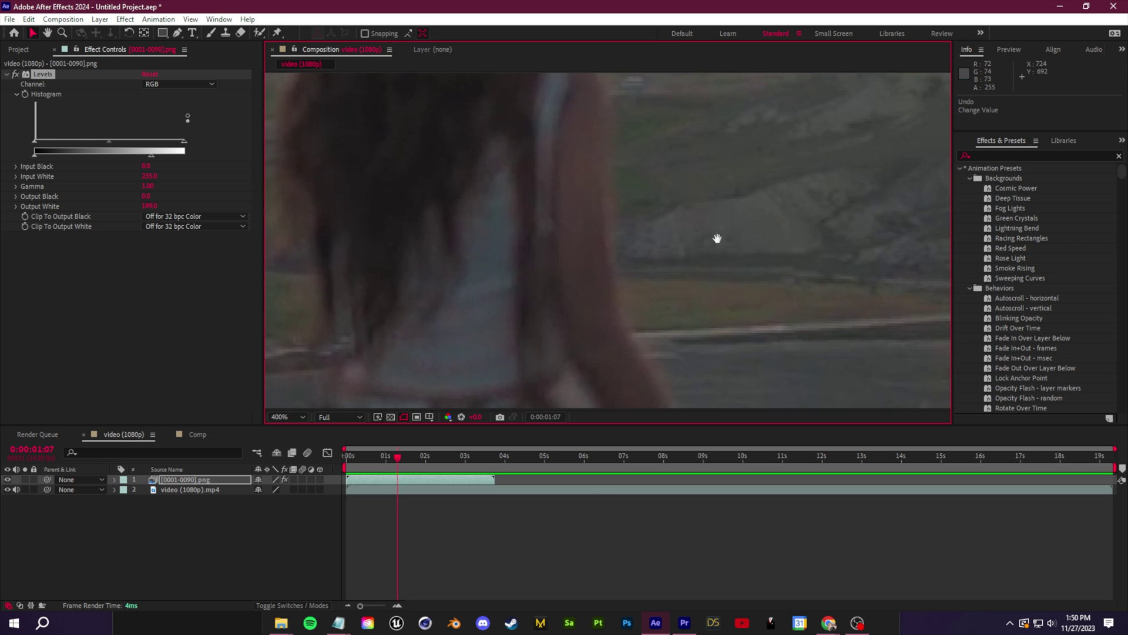
scroll(671, 239, down, 4)
scroll(598, 287, down, 1)
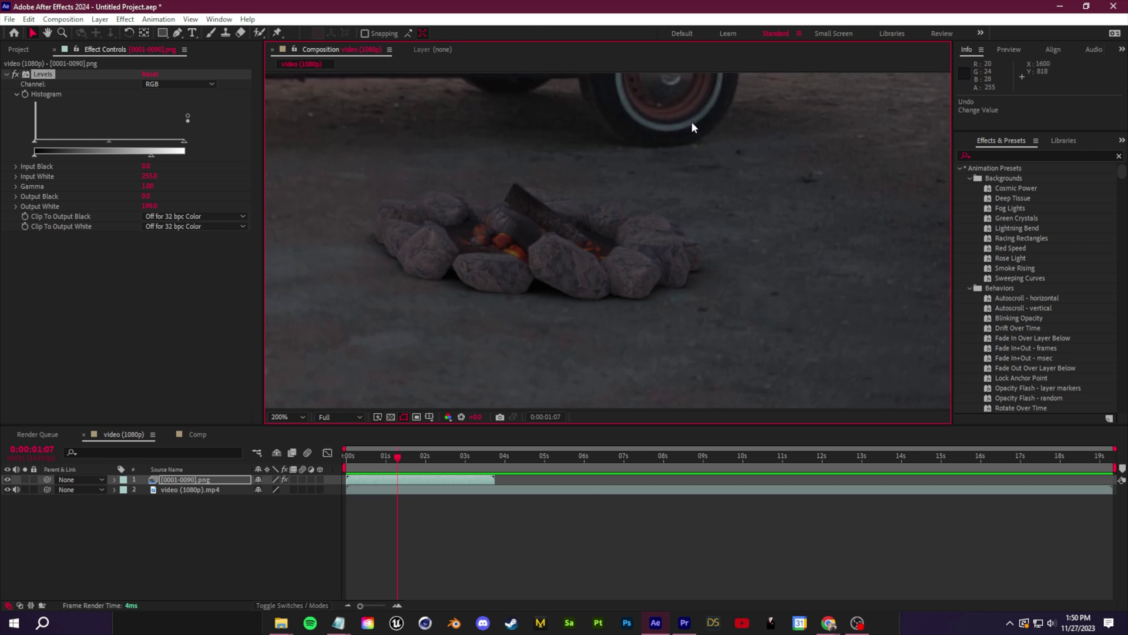
Step: Find the blur effects and apply Fast Box Blur to the [0001-0090].png layer
click(1052, 155)
text(blur)
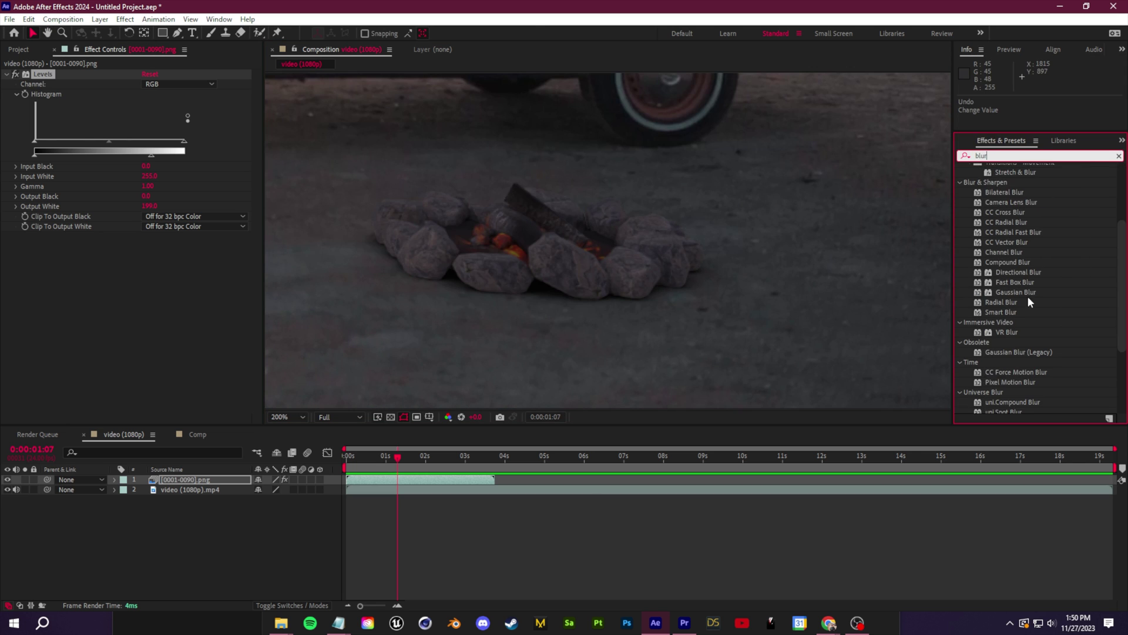
drag(1024, 283, 182, 477)
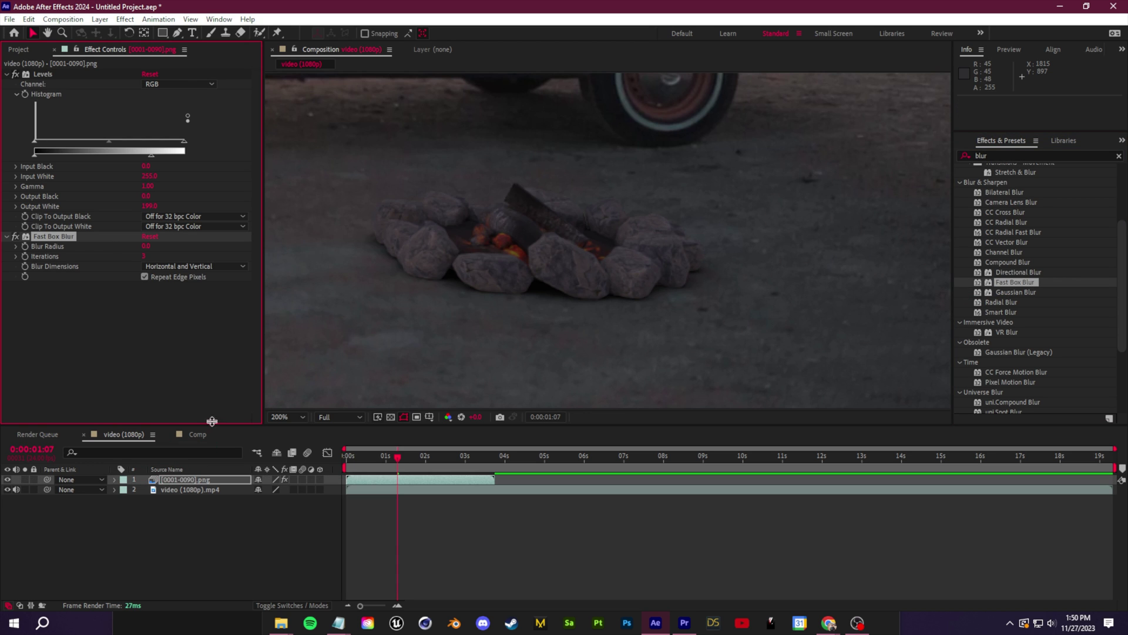
Step: Set the Fast Box Blur's Blur Radius to 0.1 and check the campfire's softness against the van
click(15, 247)
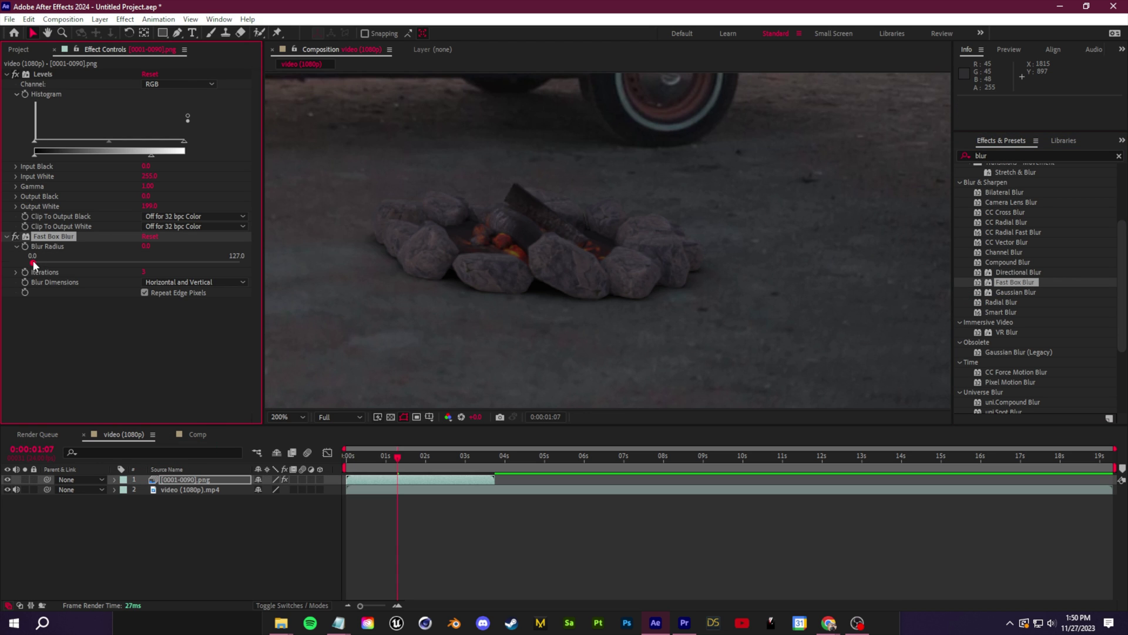
drag(33, 265, 35, 265)
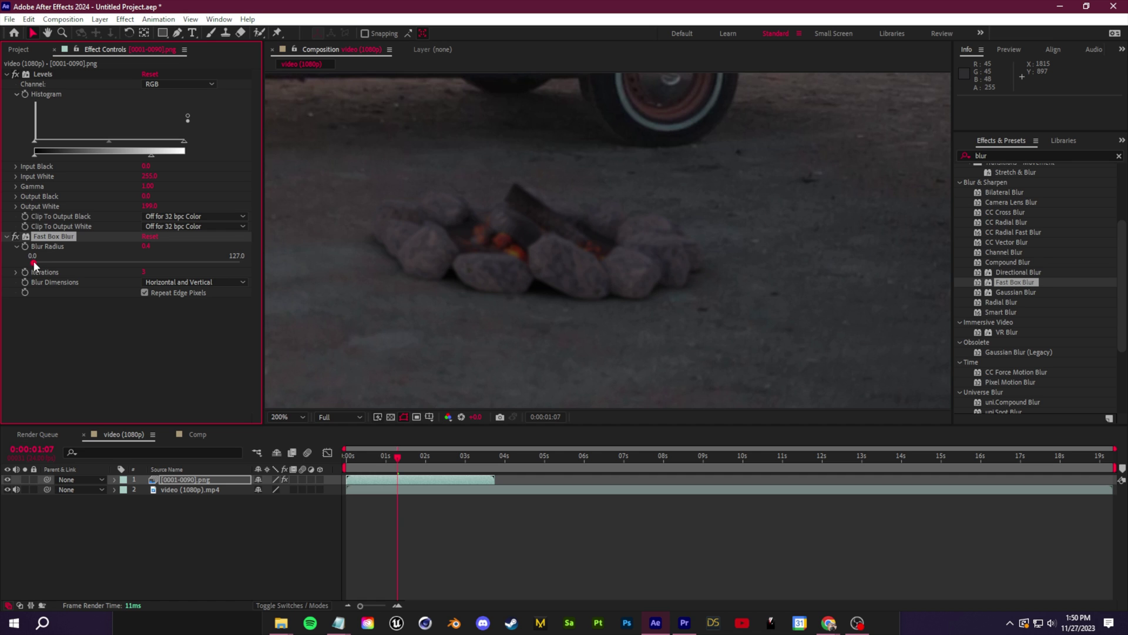
click(154, 247)
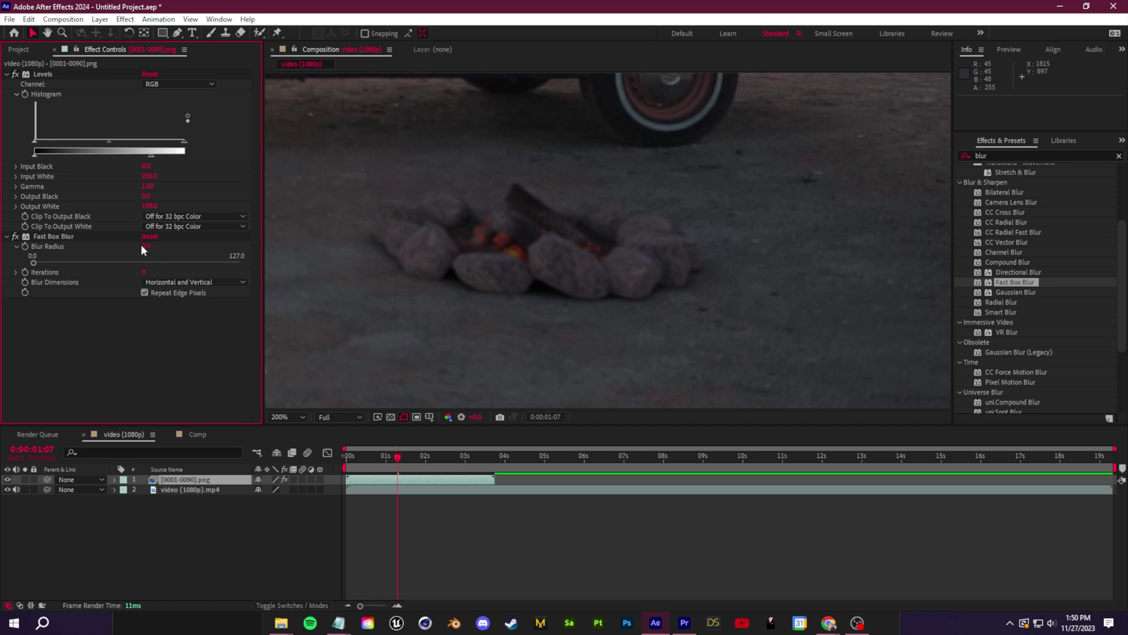
text(15)
key(Return)
key(period)
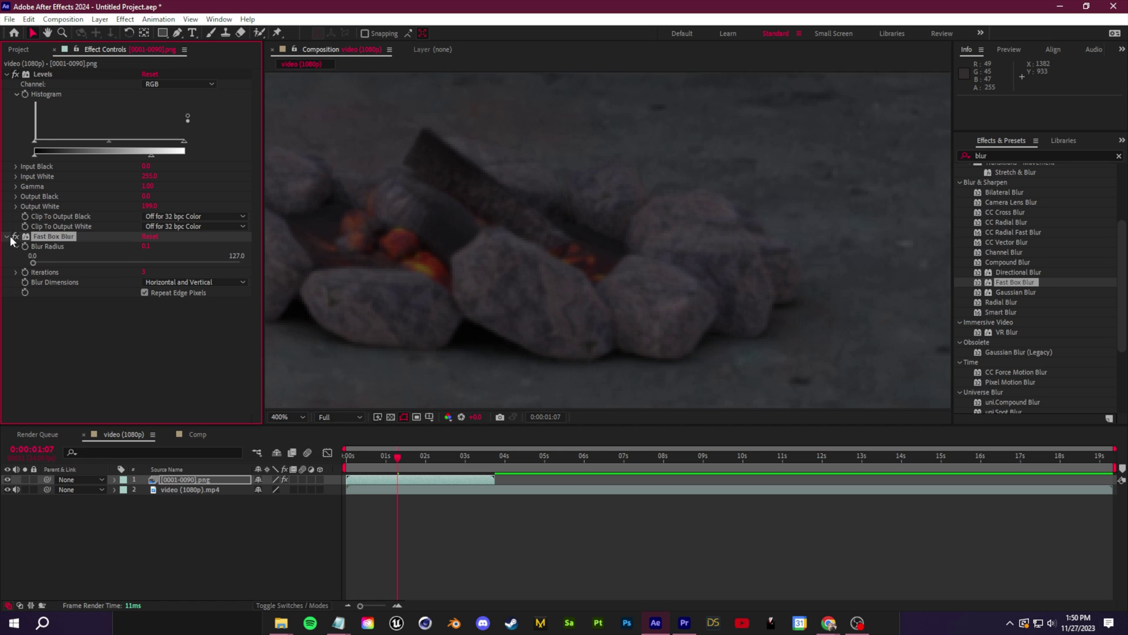
scroll(460, 231, down, 5)
scroll(545, 300, up, 8)
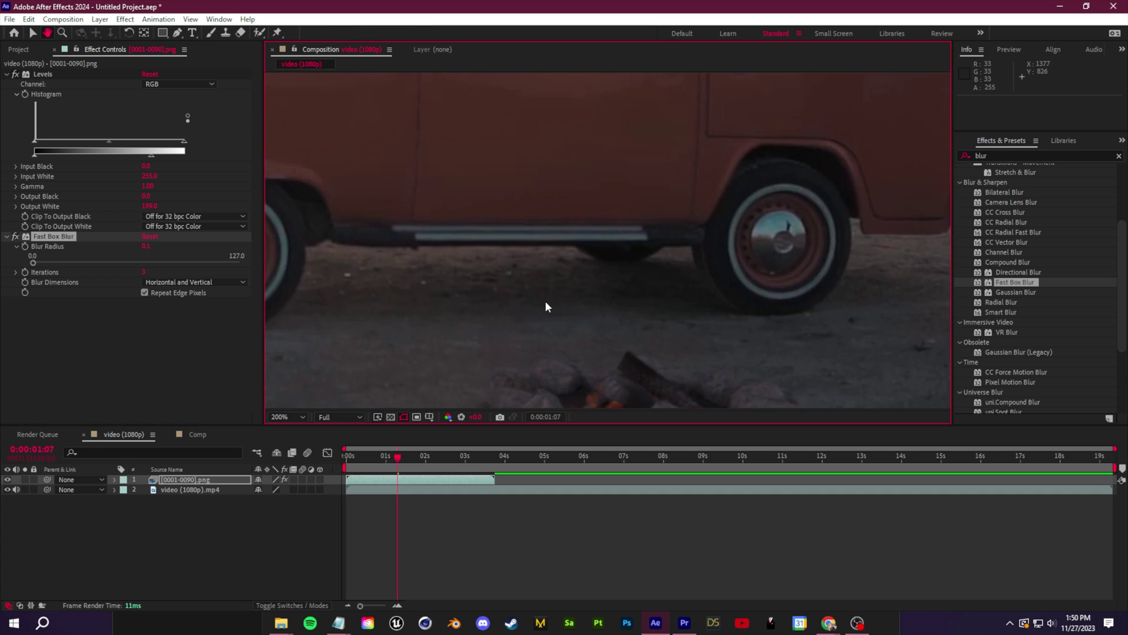
scroll(646, 295, down, 5)
scroll(448, 252, up, 4)
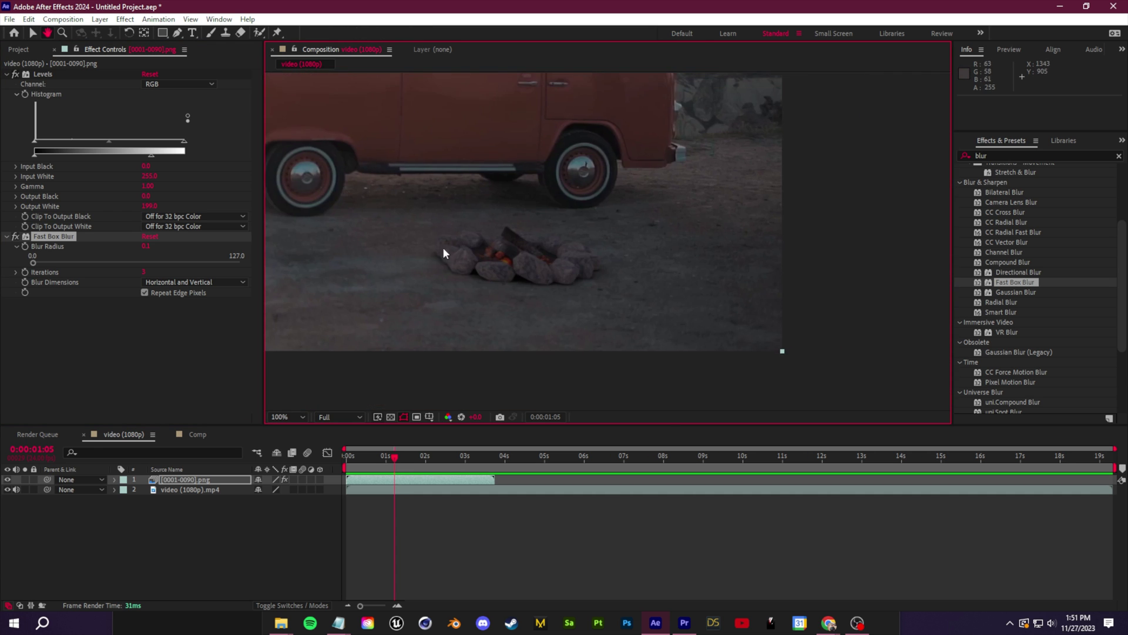
scroll(680, 251, down, 2)
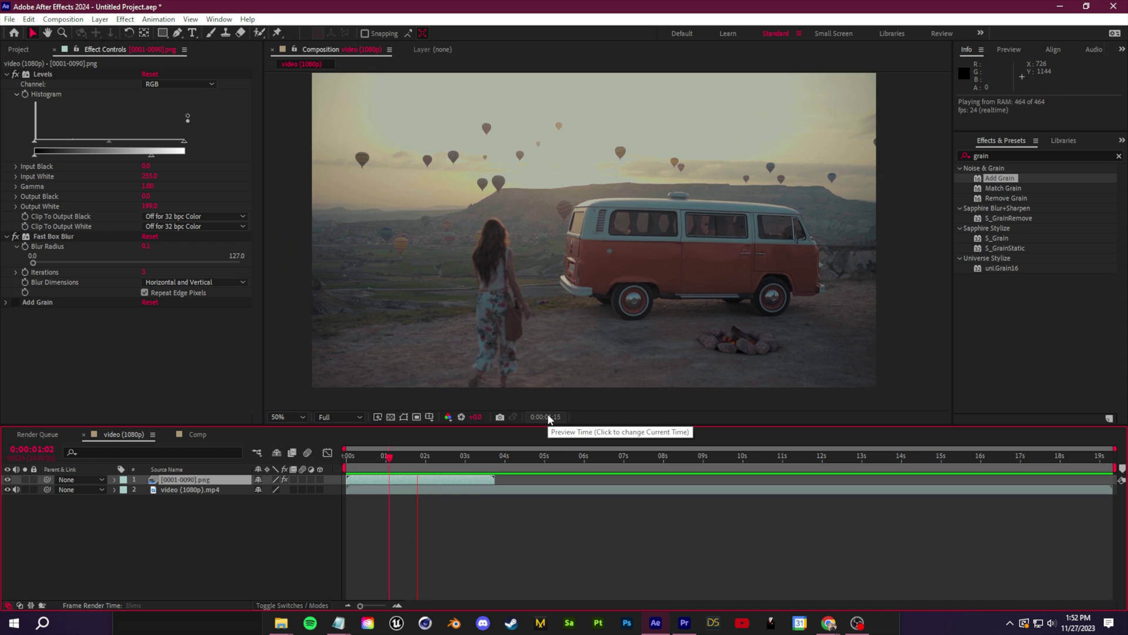
Step: Play back the composite to review the campfire's look and tracking, stopping just past the 3-second mark
click(678, 341)
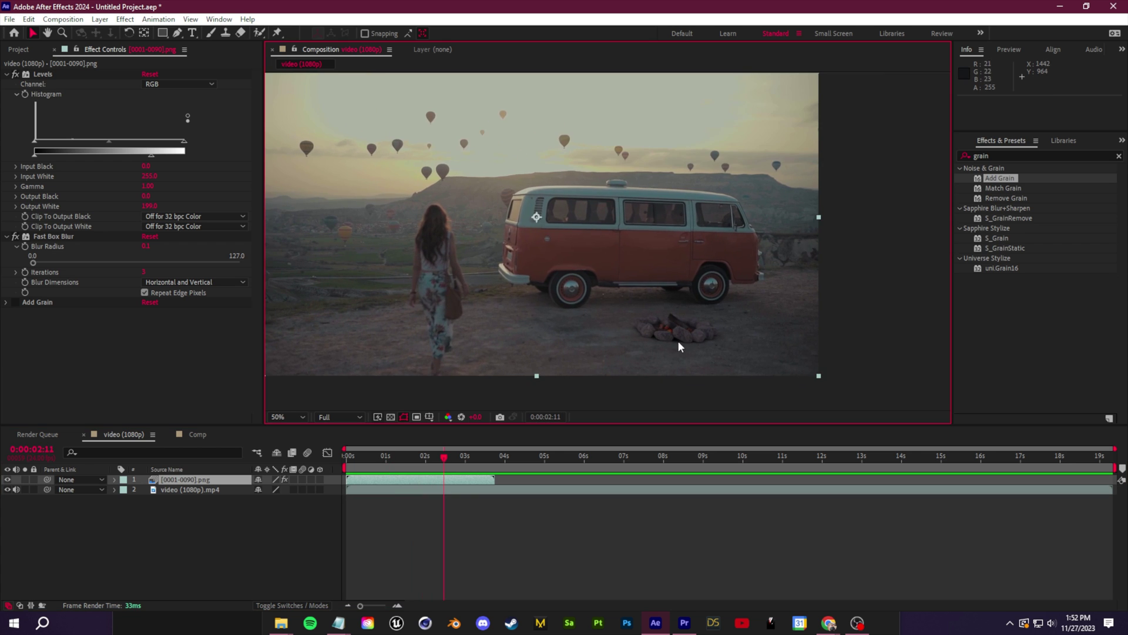
scroll(588, 329, down, 1)
scroll(657, 320, up, 1)
key(space)
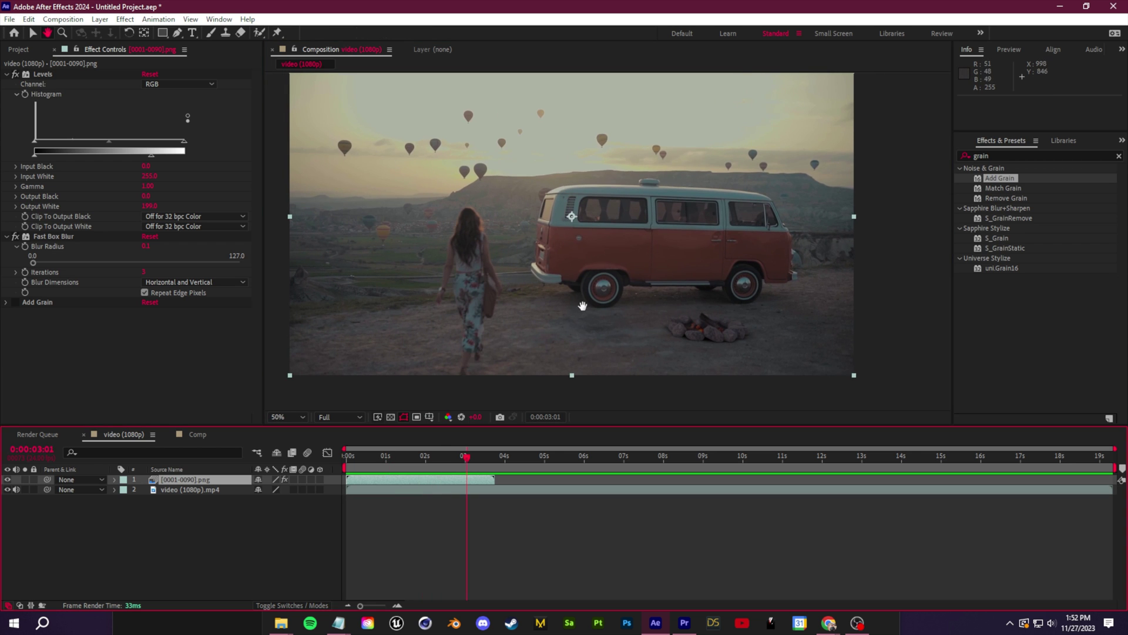
scroll(590, 361, down, 1)
scroll(637, 341, up, 1)
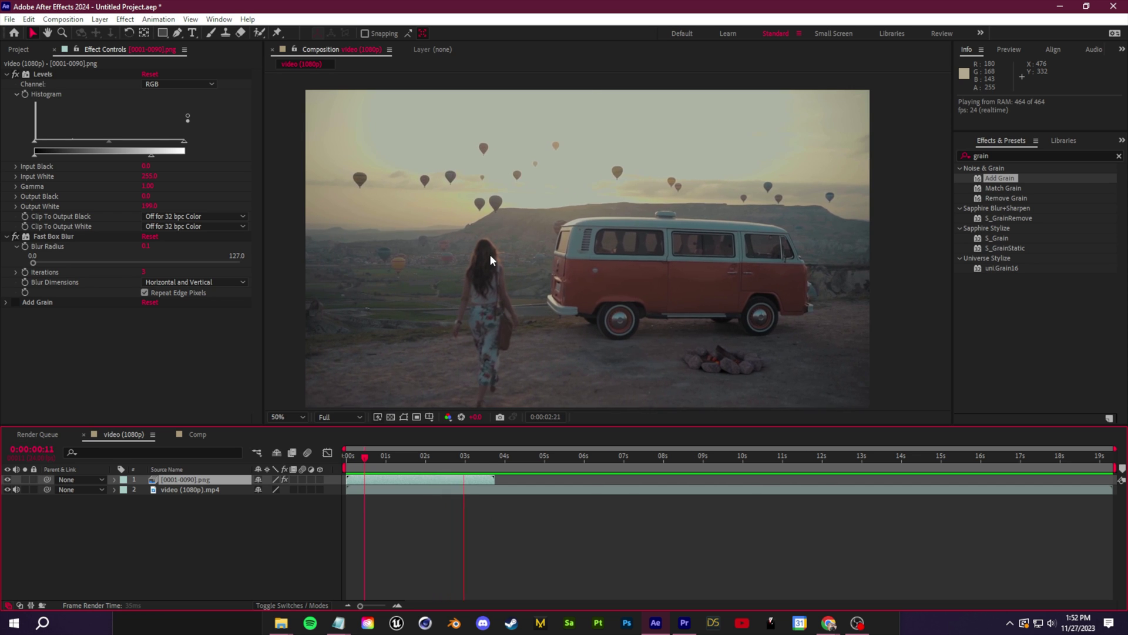
click(484, 456)
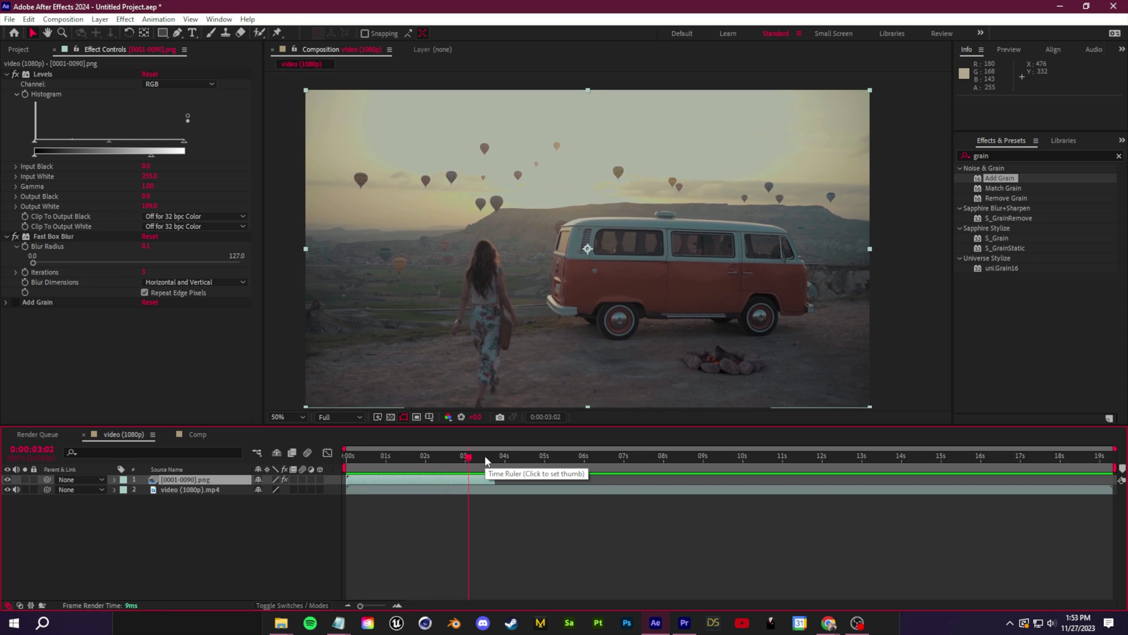